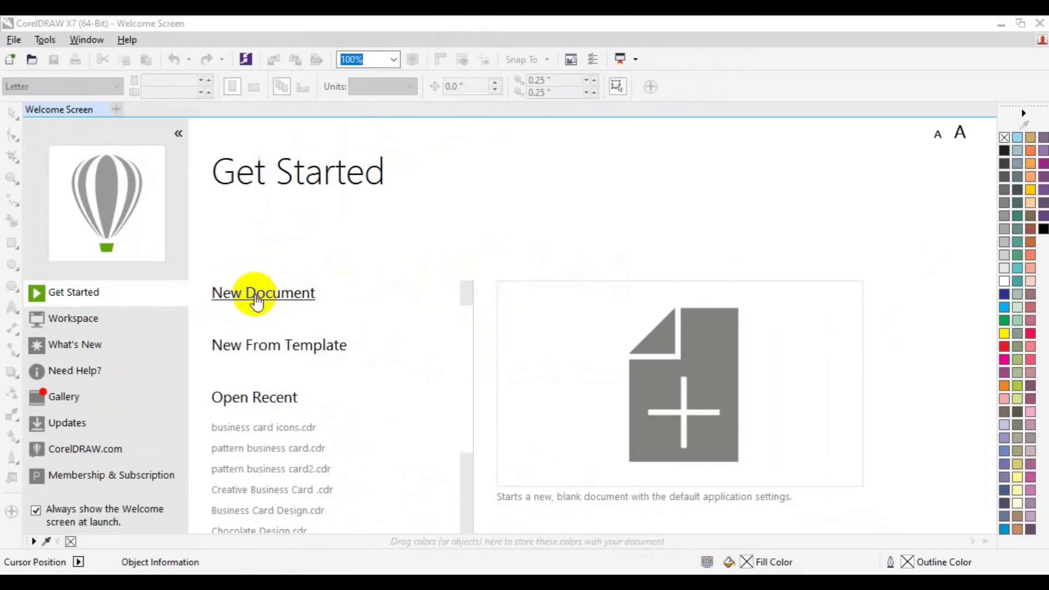
# - Create a new A4 document named 'Flyer Design' measured in inches
pyautogui.click(257, 294)
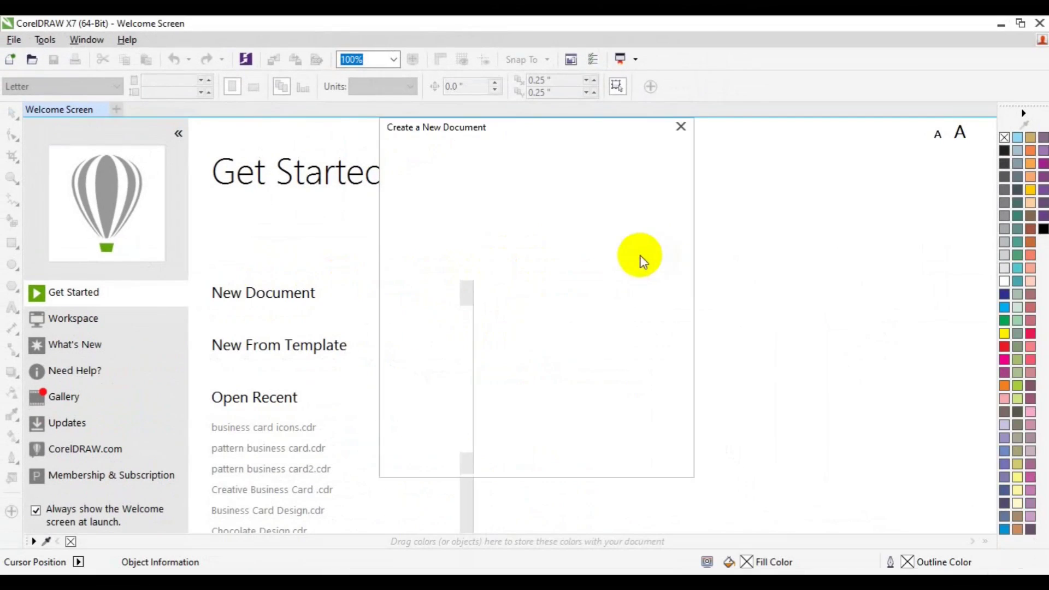
pyautogui.write('Flye')
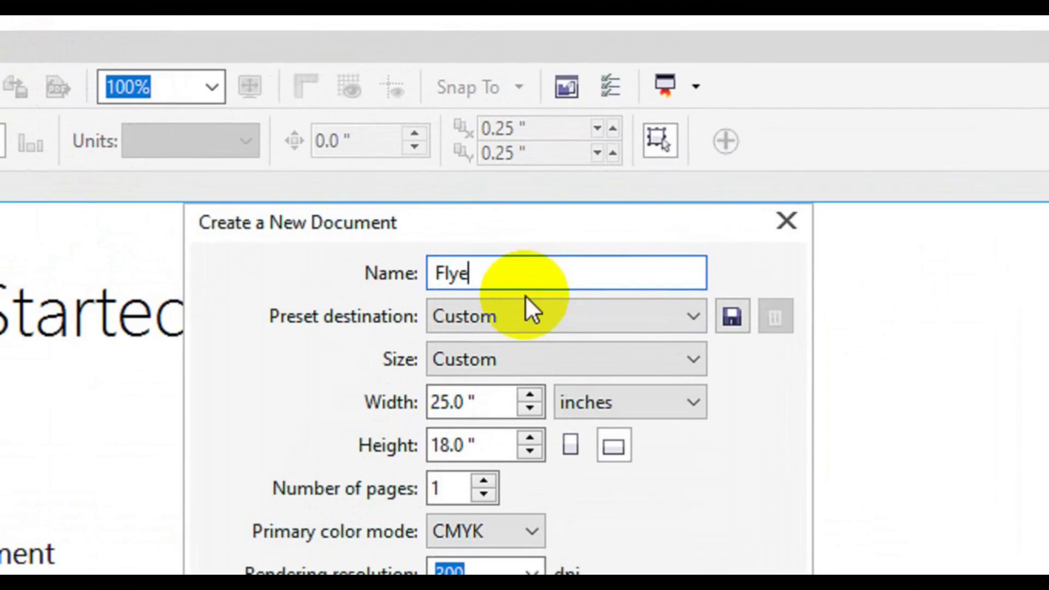
pyautogui.write('n')
pyautogui.press('Tab')
pyautogui.press('Tab')
pyautogui.press('Tab')
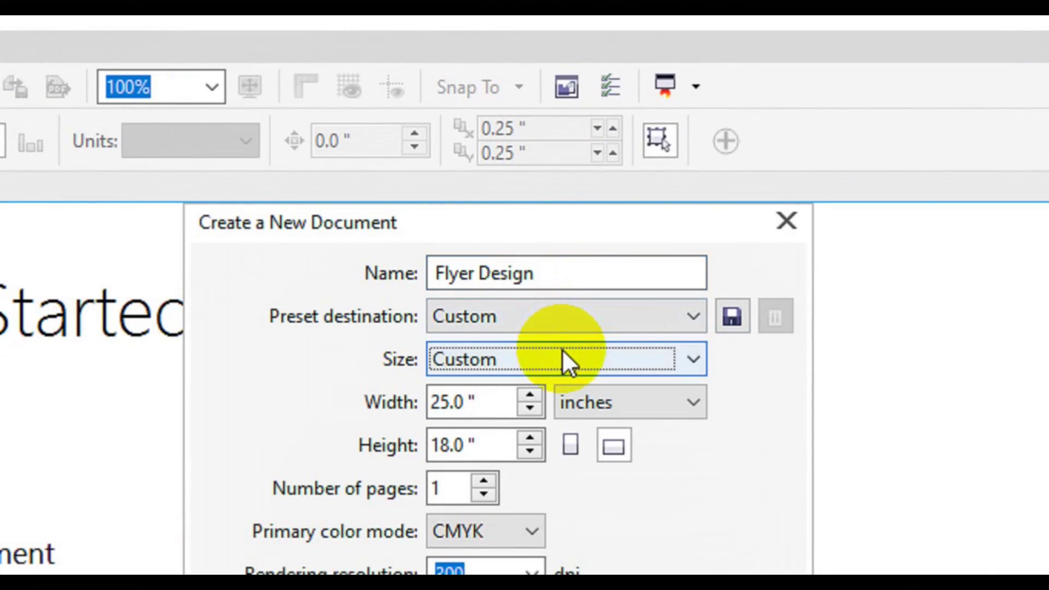
pyautogui.click(563, 352)
pyautogui.click(773, 403)
pyautogui.click(634, 417)
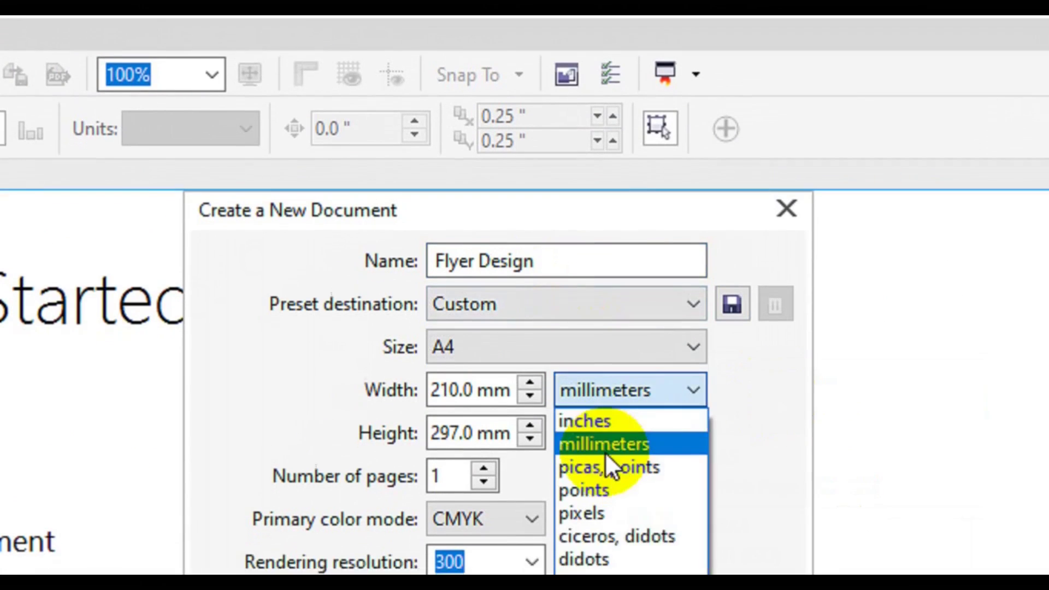
pyautogui.click(605, 414)
pyautogui.click(468, 481)
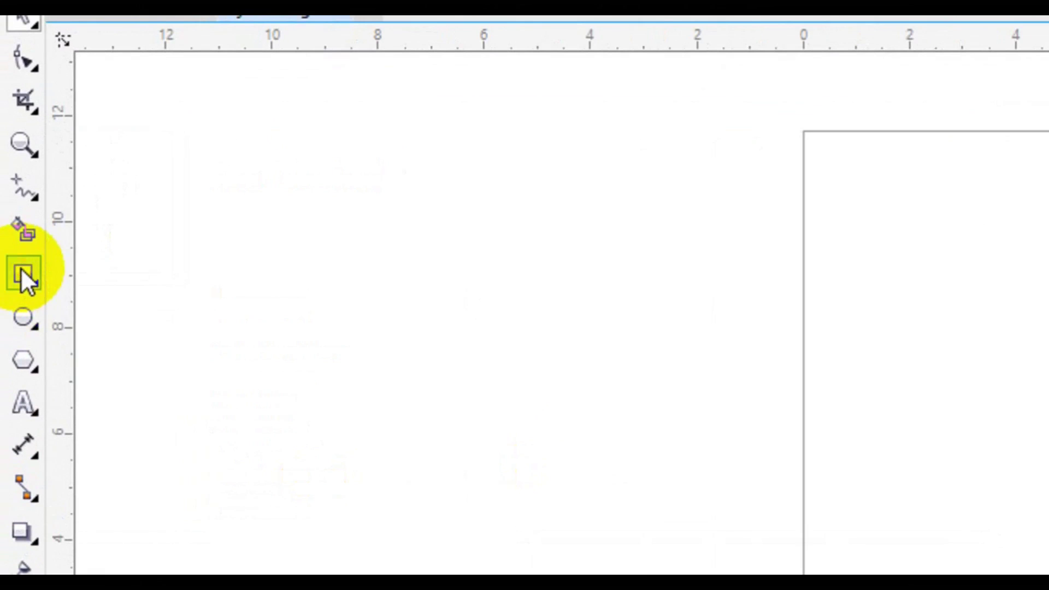
# - Draw a large circle and centre it on the page's top edge
pyautogui.click(16, 329)
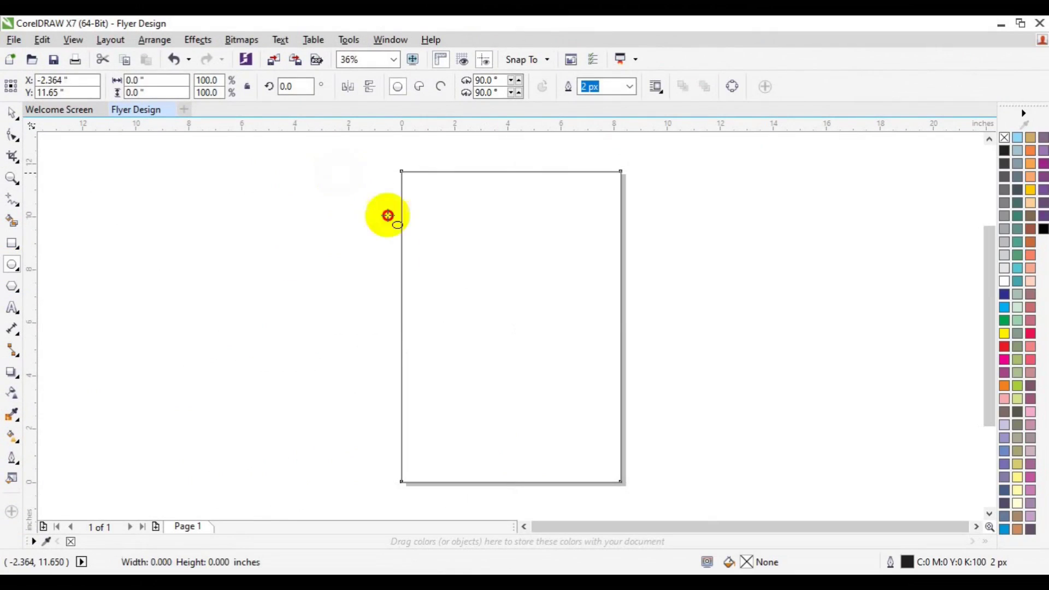
pyautogui.moveTo(388, 215); pyautogui.dragTo(594, 370)
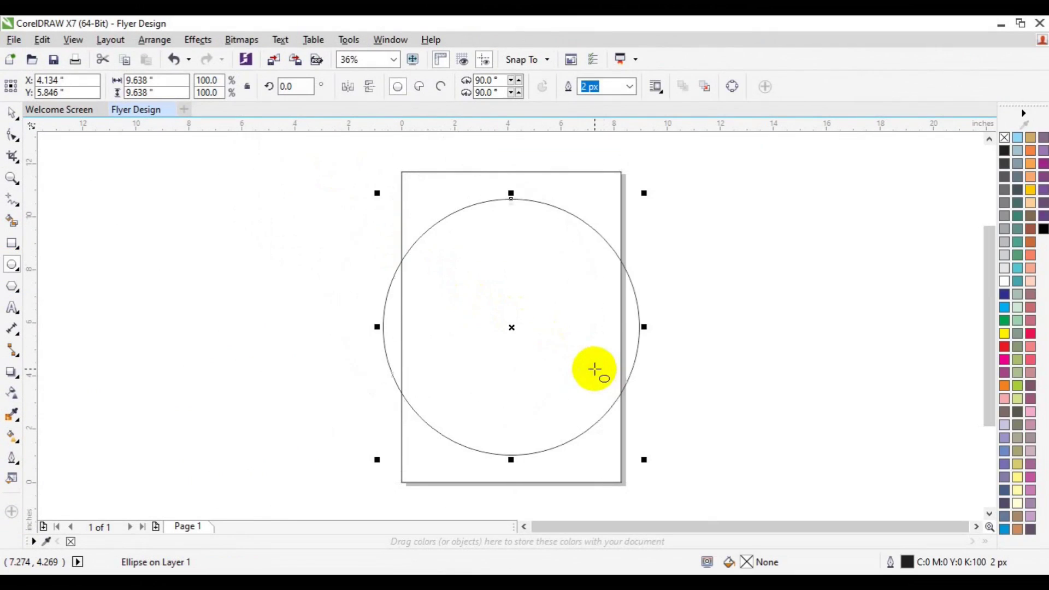
pyautogui.moveTo(514, 325); pyautogui.dragTo(505, 172)
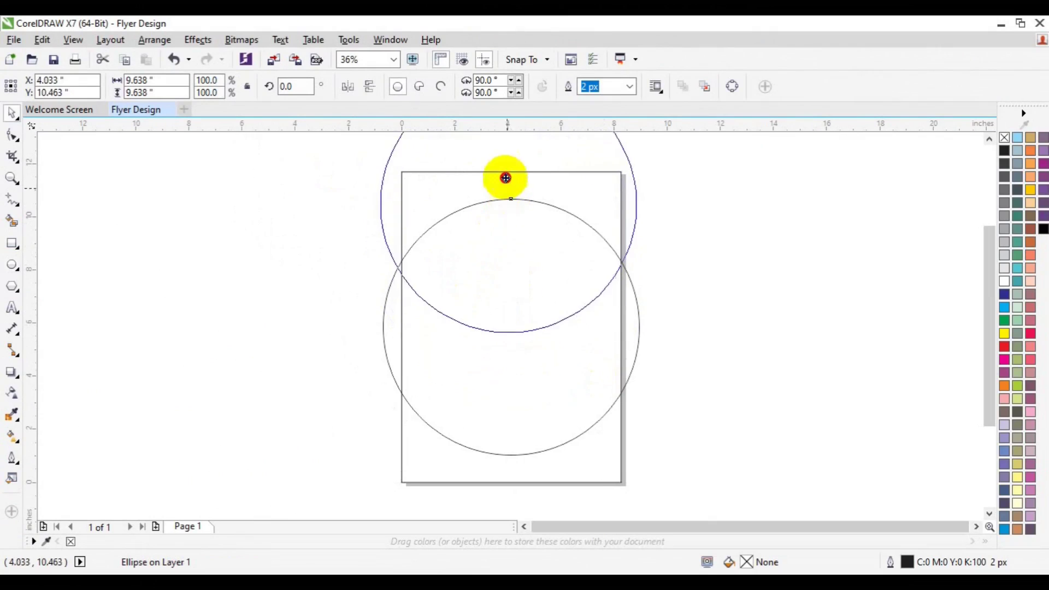
pyautogui.moveTo(505, 172); pyautogui.dragTo(503, 161)
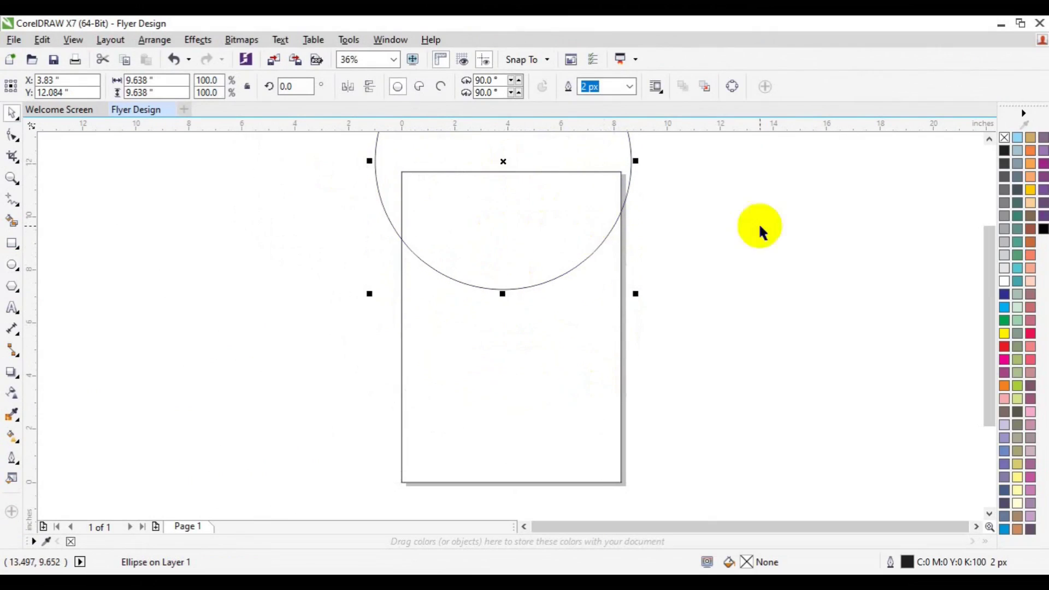
pyautogui.click(988, 140)
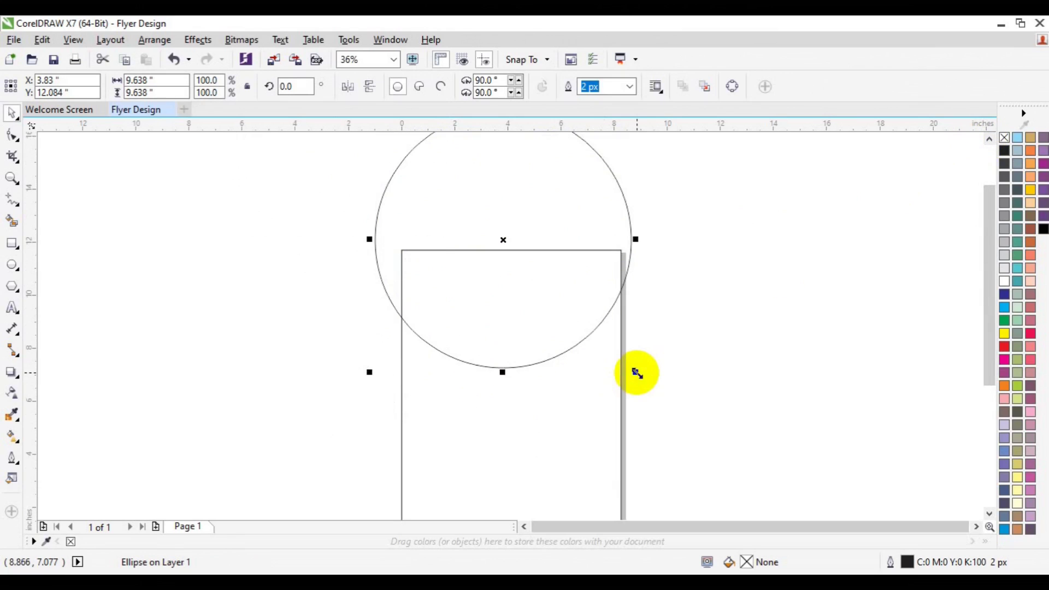
# - Add a slightly smaller concentric copy inside the circle and select both circles
pyautogui.moveTo(636, 373); pyautogui.dragTo(631, 367)
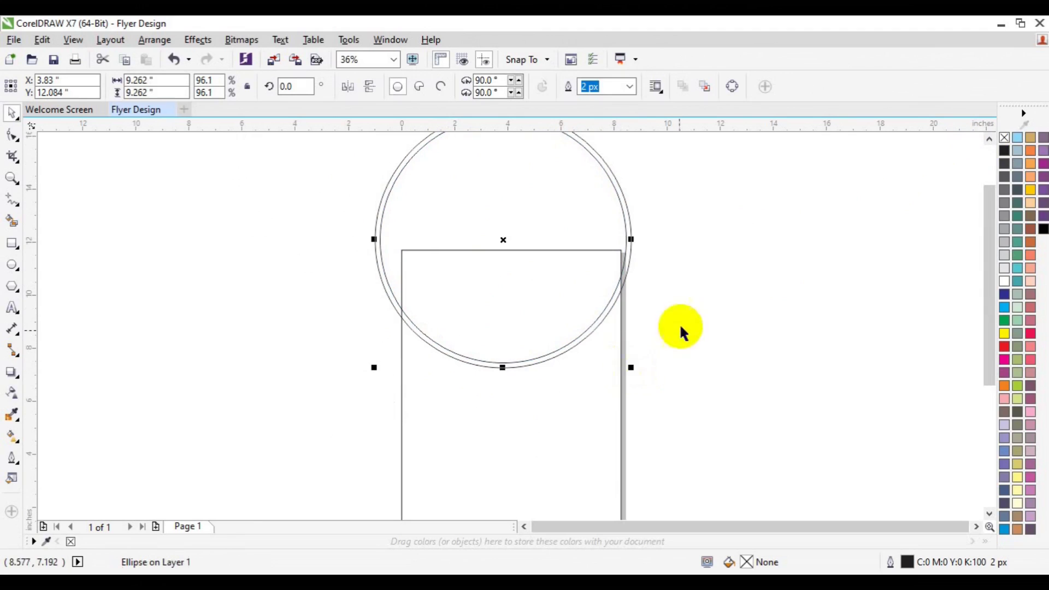
pyautogui.click(11, 177)
pyautogui.click(113, 90)
pyautogui.press('space')
pyautogui.moveTo(372, 187); pyautogui.dragTo(656, 356)
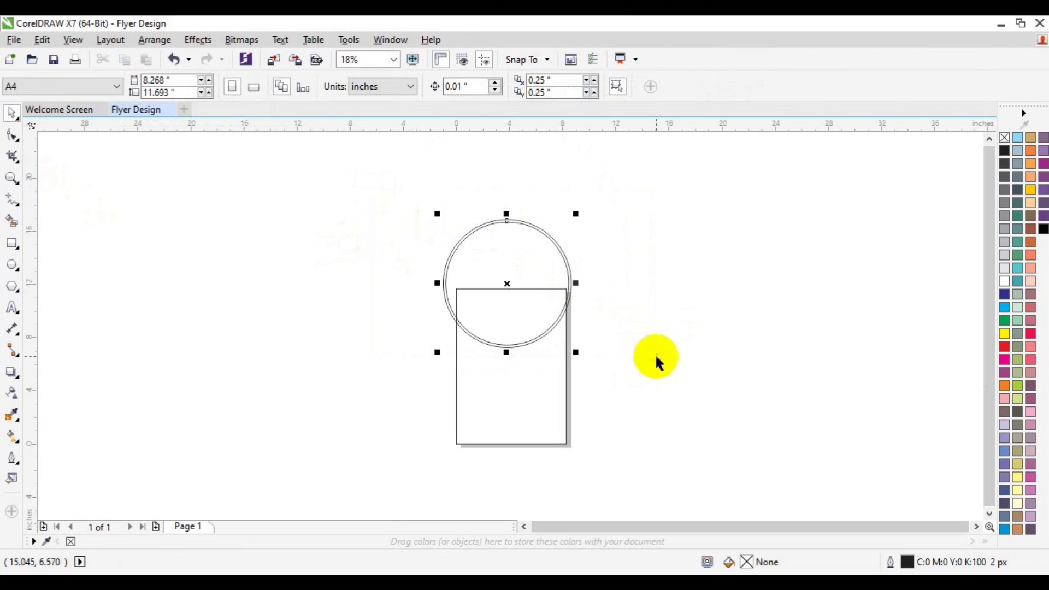
# - Group the two circles and place an overlapping copy up and to the right
pyautogui.click(666, 87)
pyautogui.moveTo(524, 296); pyautogui.dragTo(557, 304)
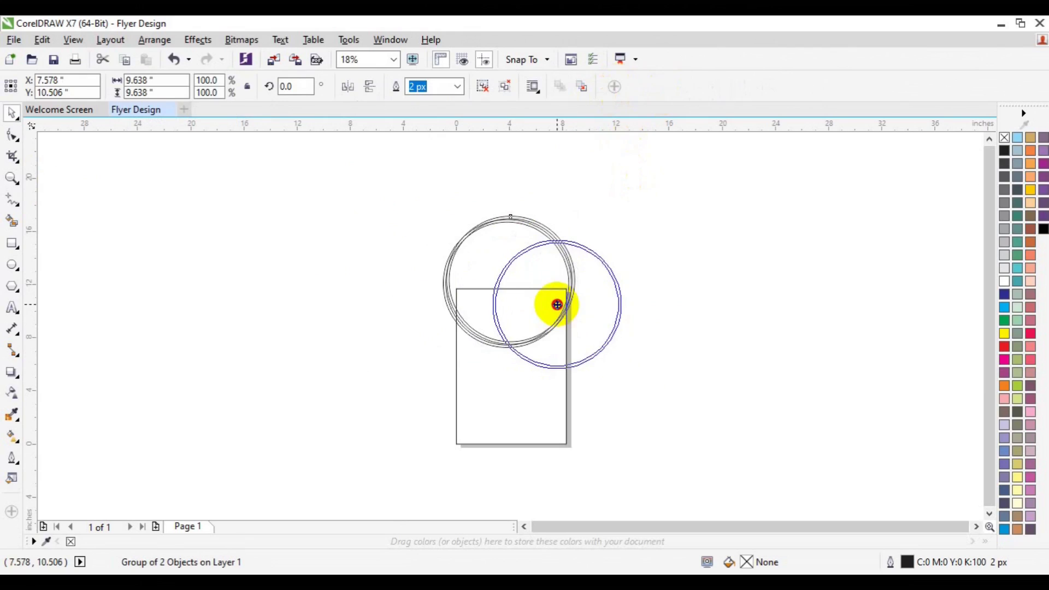
pyautogui.moveTo(557, 304); pyautogui.dragTo(570, 280)
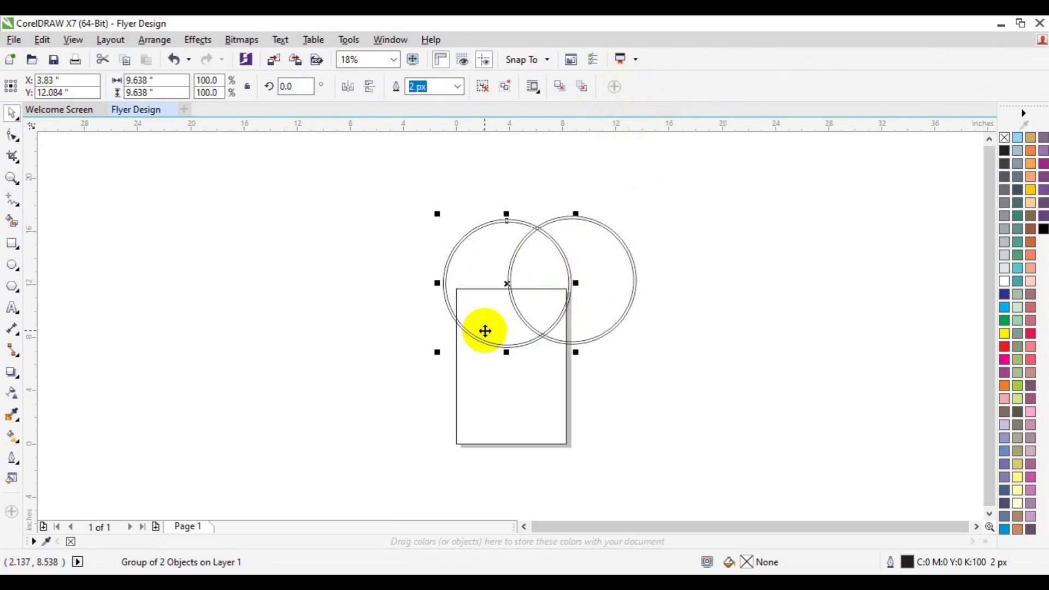
pyautogui.press('Down')
pyautogui.moveTo(484, 330); pyautogui.dragTo(485, 331)
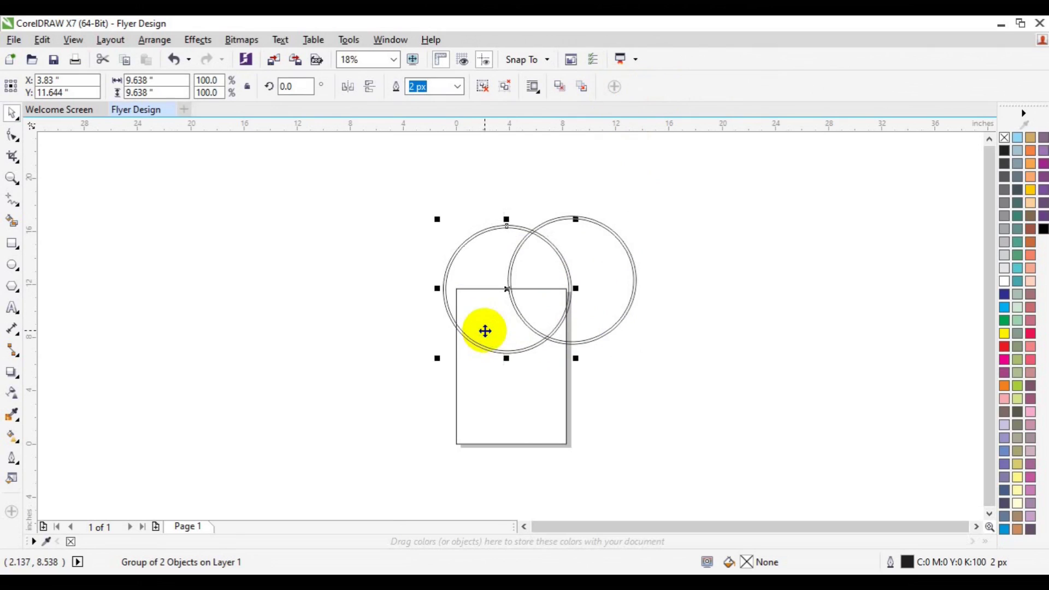
pyautogui.click(265, 371)
pyautogui.click(12, 178)
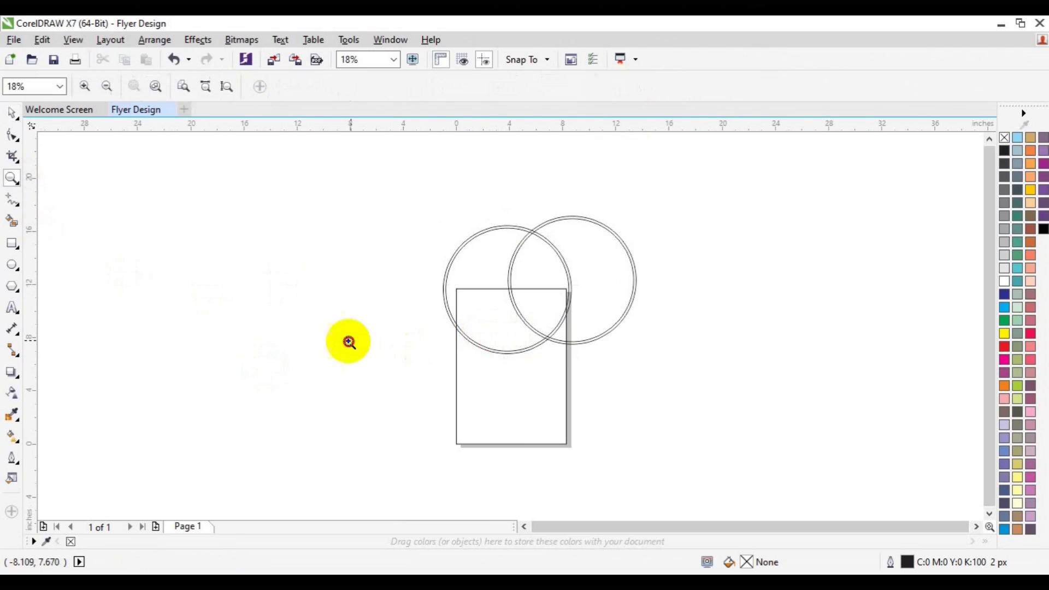
pyautogui.click(569, 333)
pyautogui.press('space')
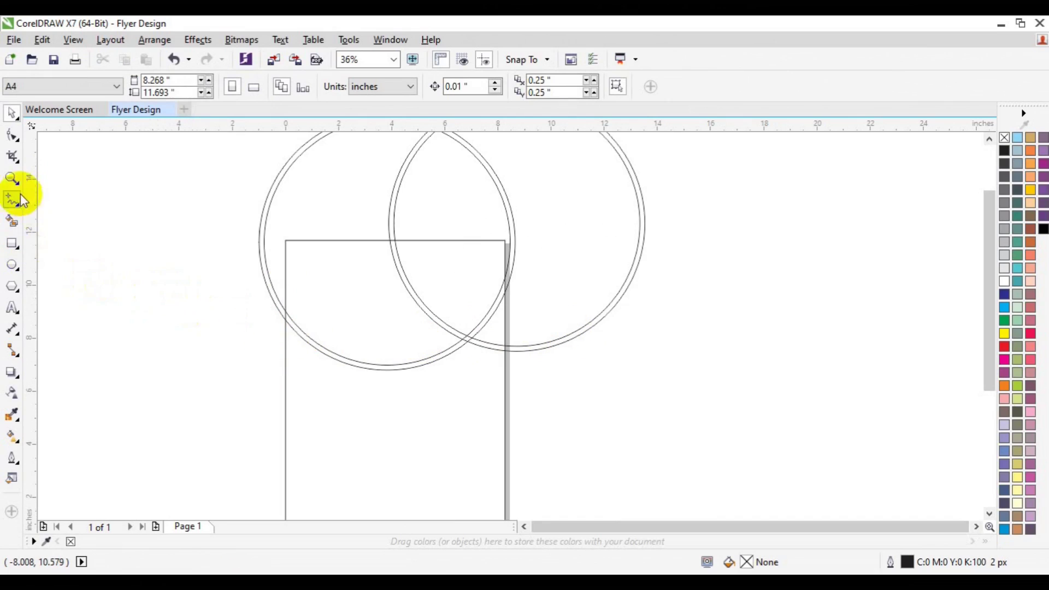
# - Smart-fill the page's top-right corner inside the right circle with black
pyautogui.click(12, 221)
pyautogui.click(482, 317)
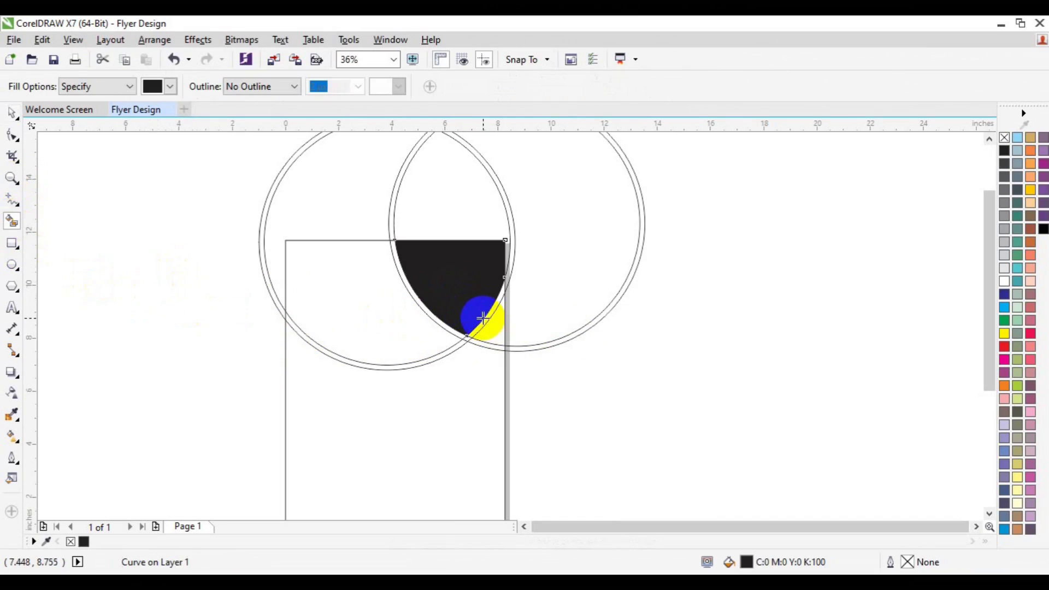
pyautogui.press('space')
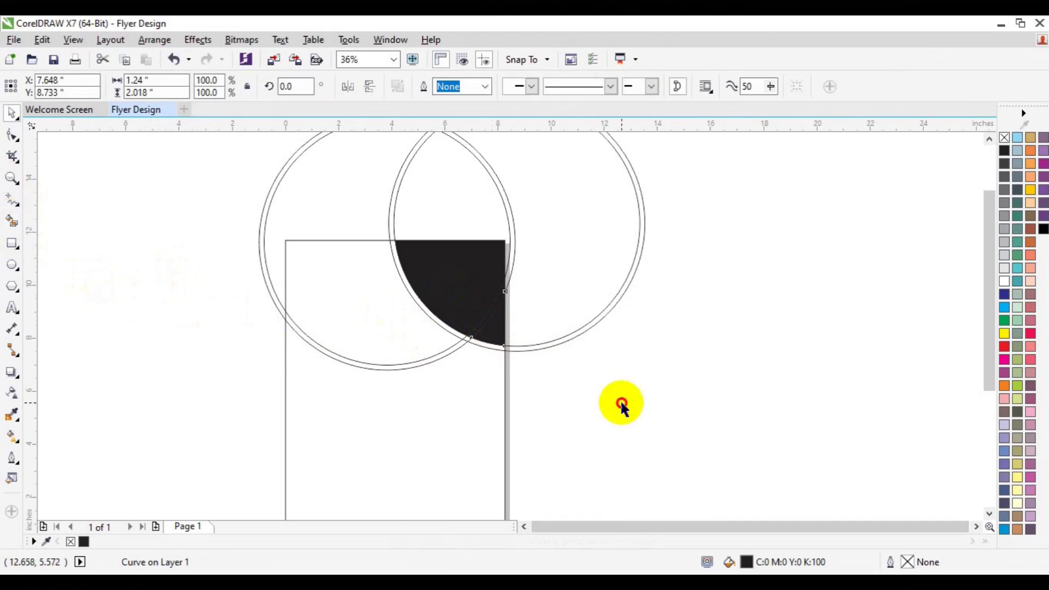
# - Select the right circle pair and begin dragging a copy of the right circle
pyautogui.click(621, 403)
pyautogui.click(531, 350)
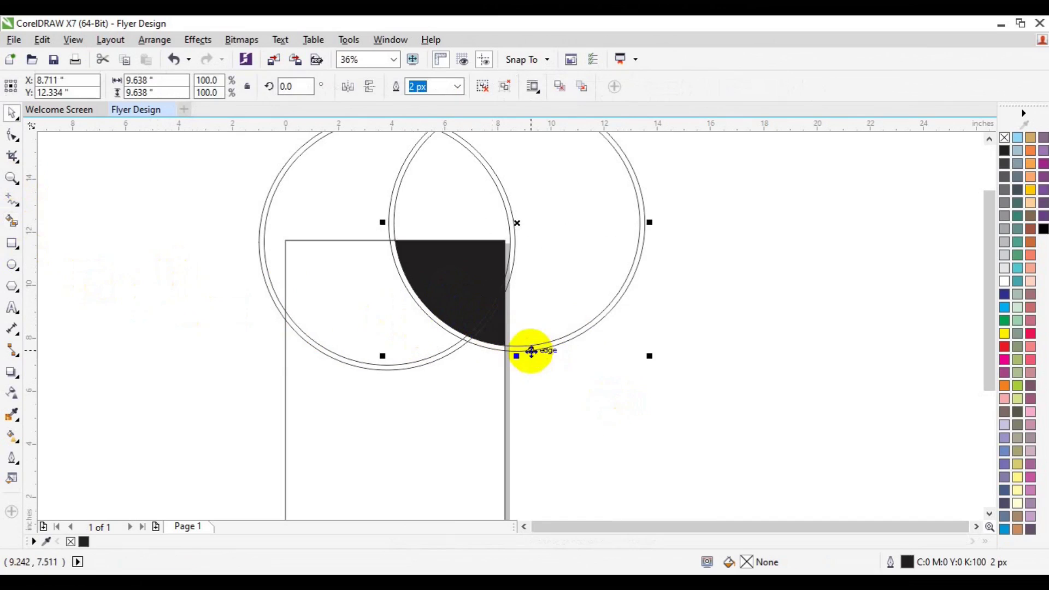
pyautogui.click(745, 265)
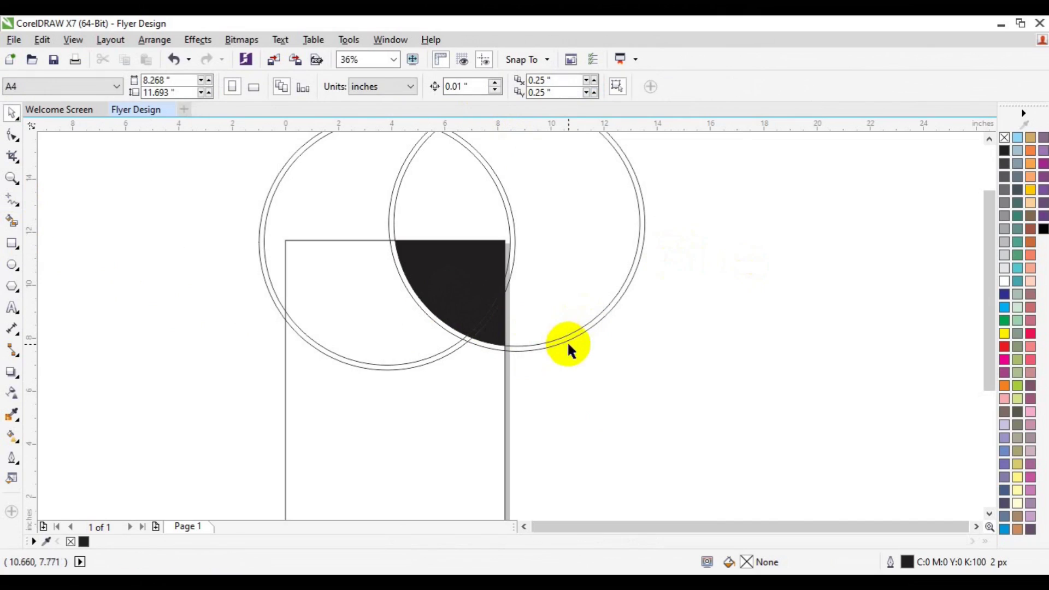
pyautogui.moveTo(566, 342)
pyautogui.mouseDown()
pyautogui.moveTo(527, 217)
pyautogui.moveTo(522, 245)
pyautogui.mouseUp()
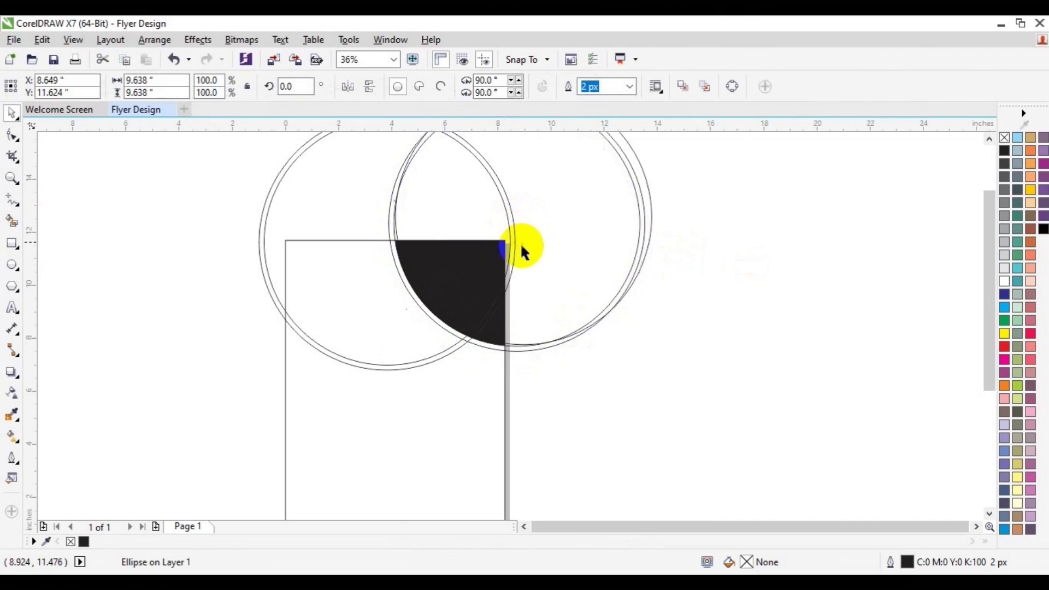
# - Drop offset circle copies: one lower on the right, one down-left on the left
pyautogui.moveTo(522, 246); pyautogui.dragTo(513, 260)
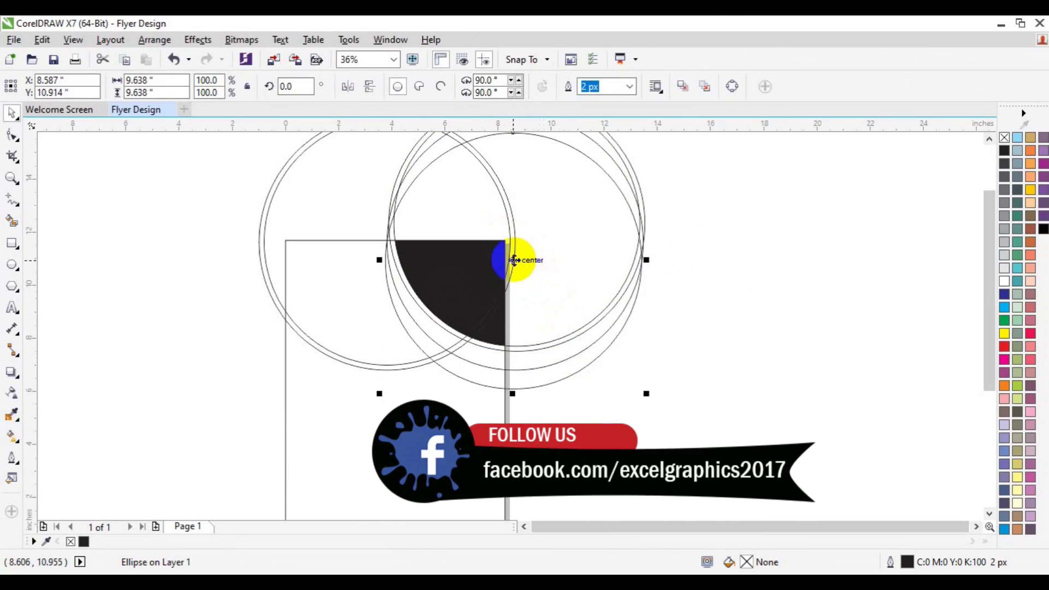
pyautogui.moveTo(515, 257); pyautogui.dragTo(521, 256)
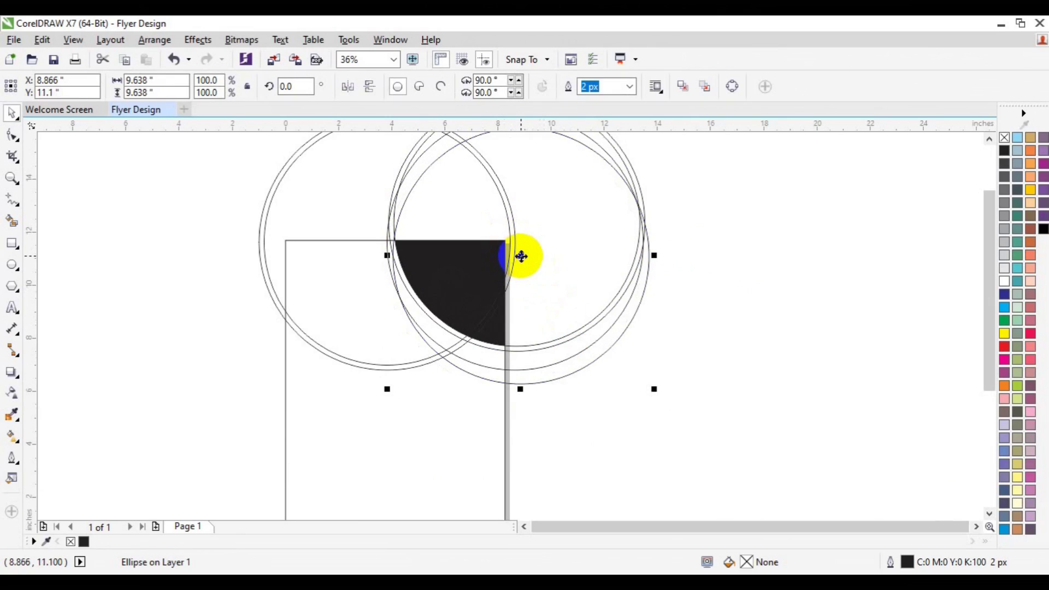
pyautogui.click(300, 337)
pyautogui.click(271, 306)
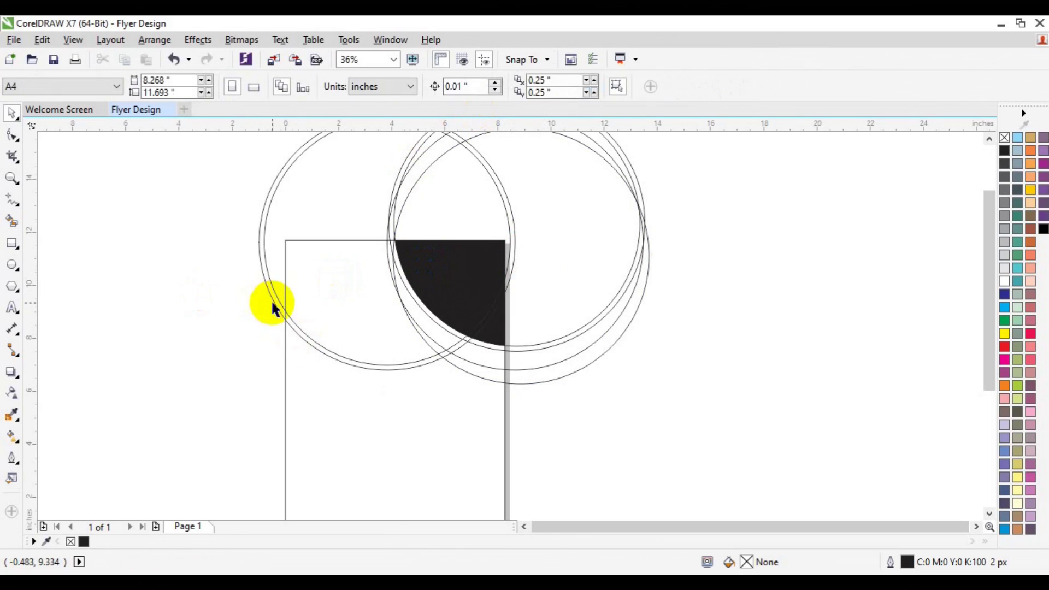
pyautogui.click(273, 306)
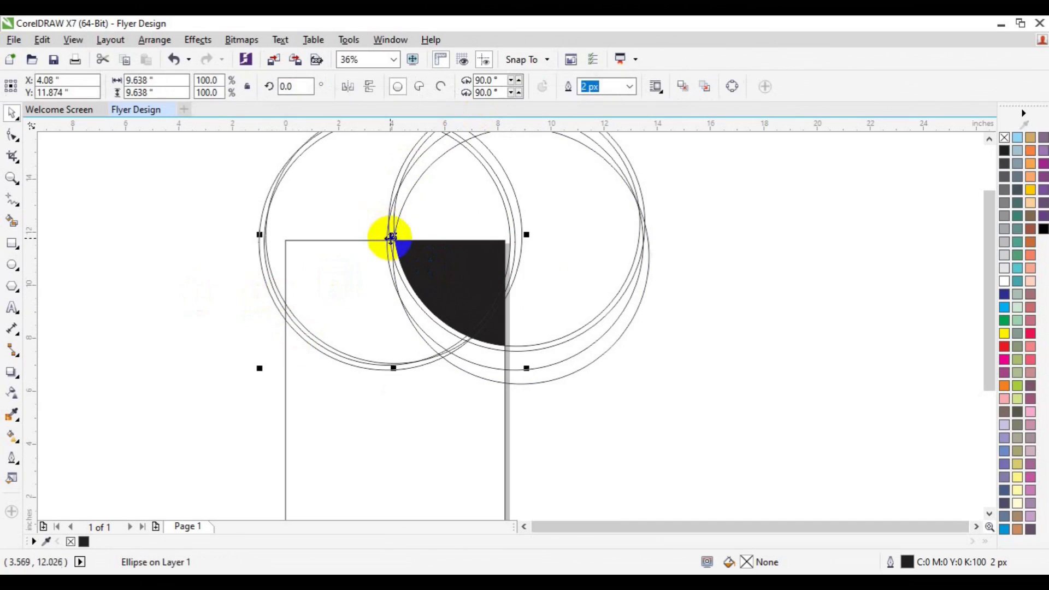
pyautogui.moveTo(391, 238); pyautogui.dragTo(340, 264)
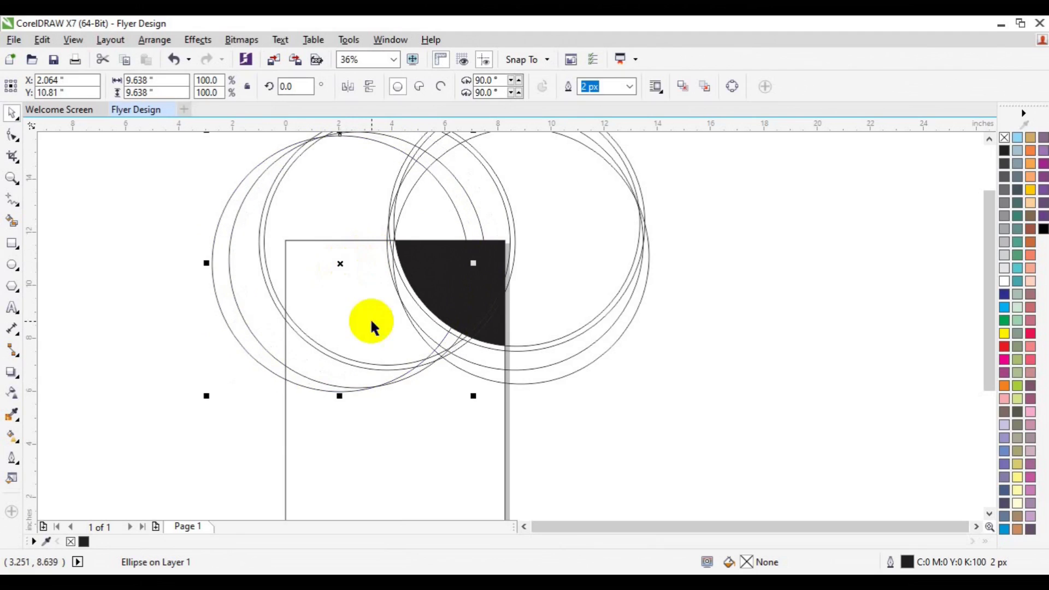
# - Fill the crescent at the page's left edge black and delete the extra left circle
pyautogui.click(12, 221)
pyautogui.click(321, 372)
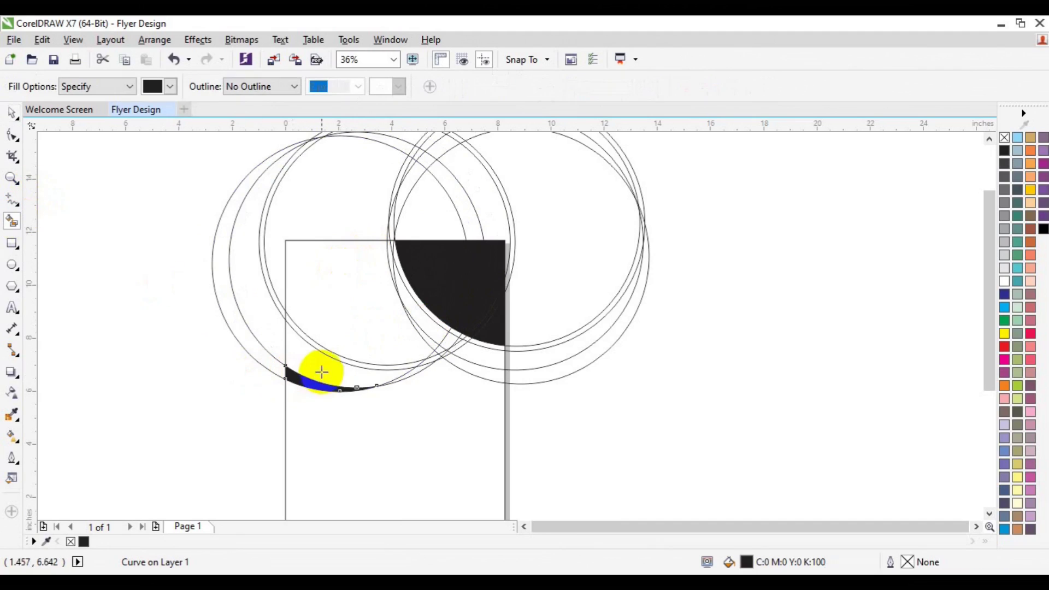
pyautogui.press('space')
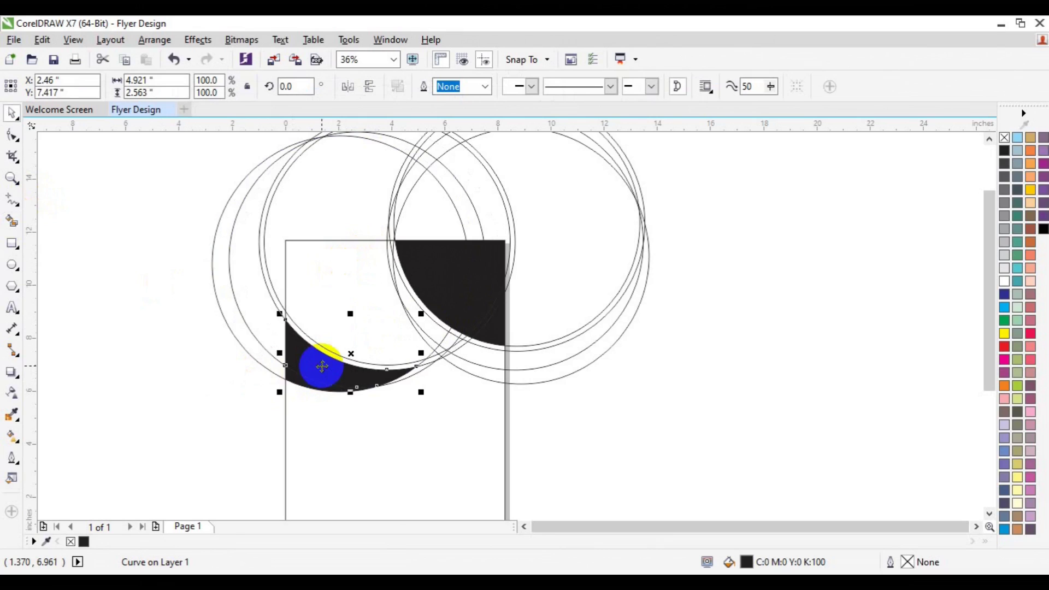
pyautogui.click(245, 333)
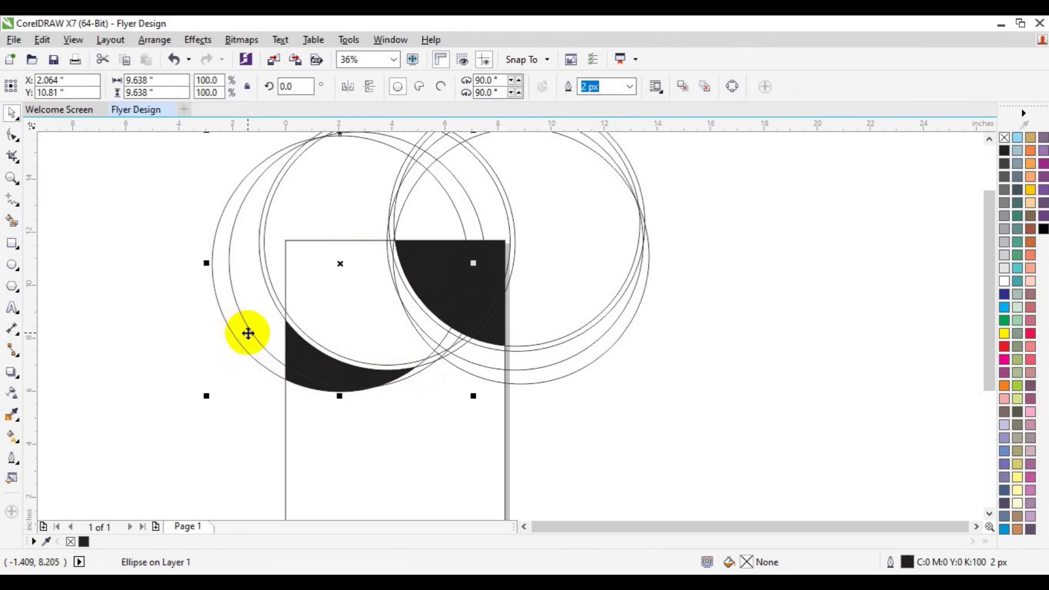
pyautogui.press('Delete')
pyautogui.press('Delete')
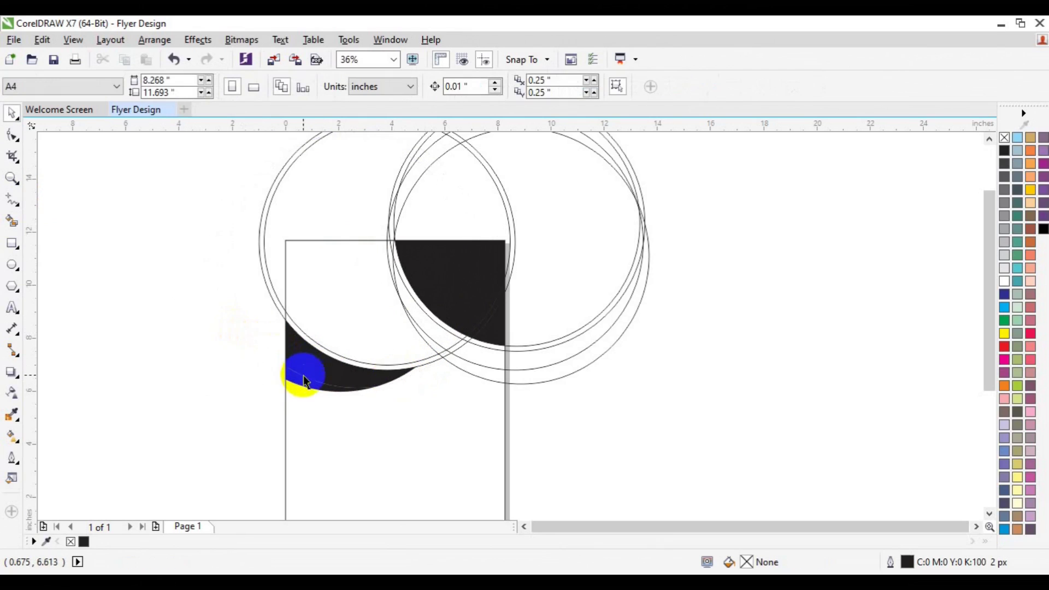
# - Fill the sliver beneath the black left crescent with 20% grey
pyautogui.click(304, 389)
pyautogui.click(1005, 255)
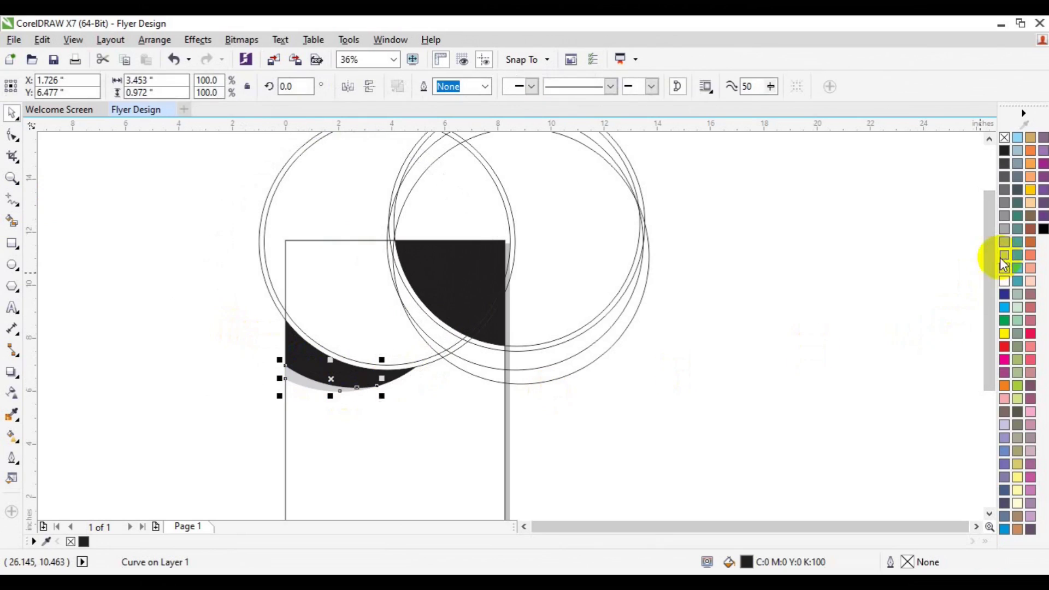
pyautogui.click(867, 319)
pyautogui.click(310, 378)
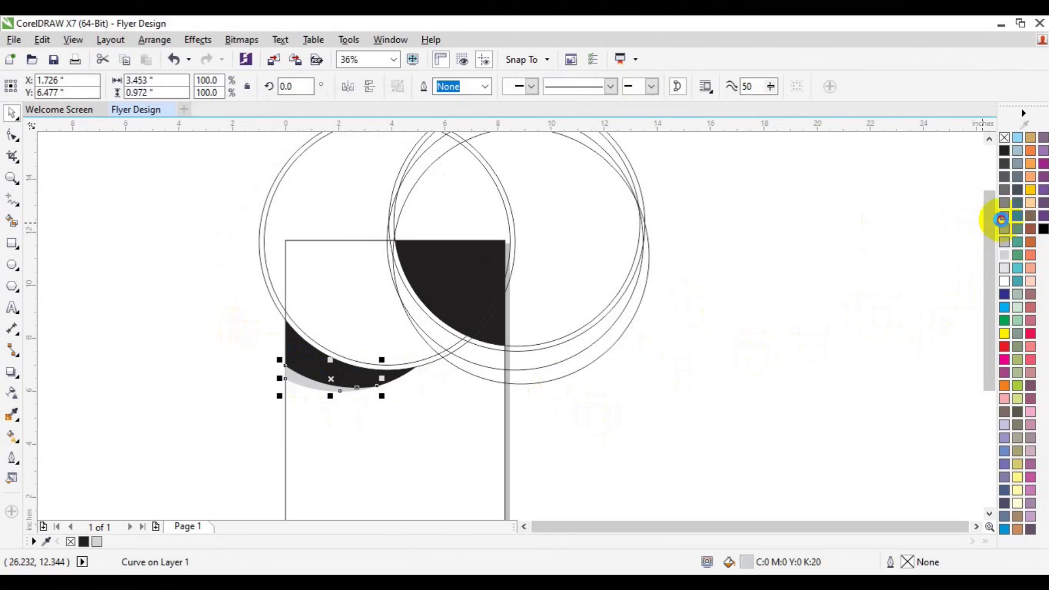
pyautogui.click(757, 313)
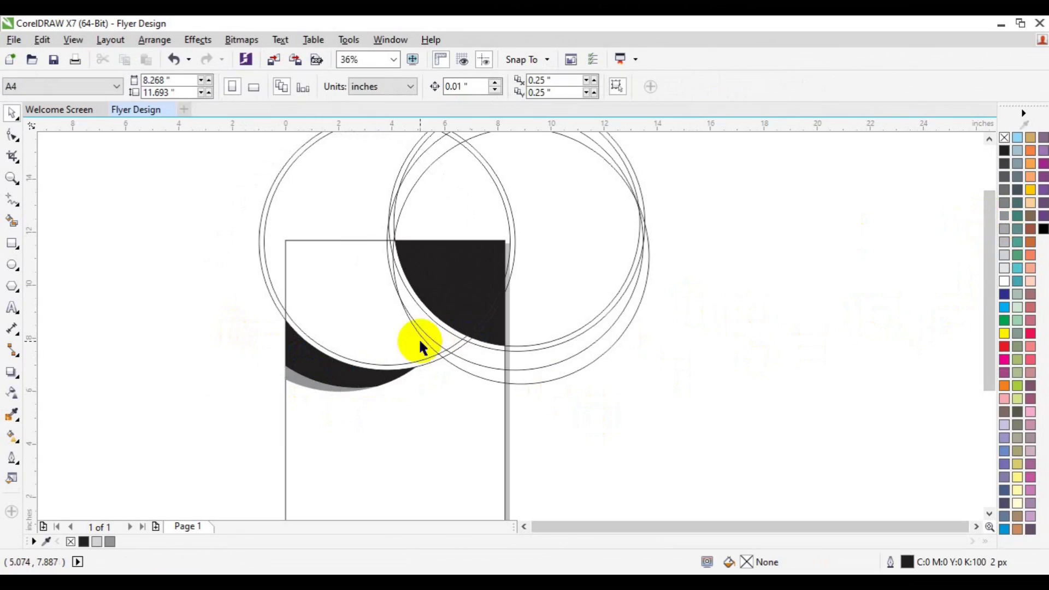
pyautogui.click(12, 224)
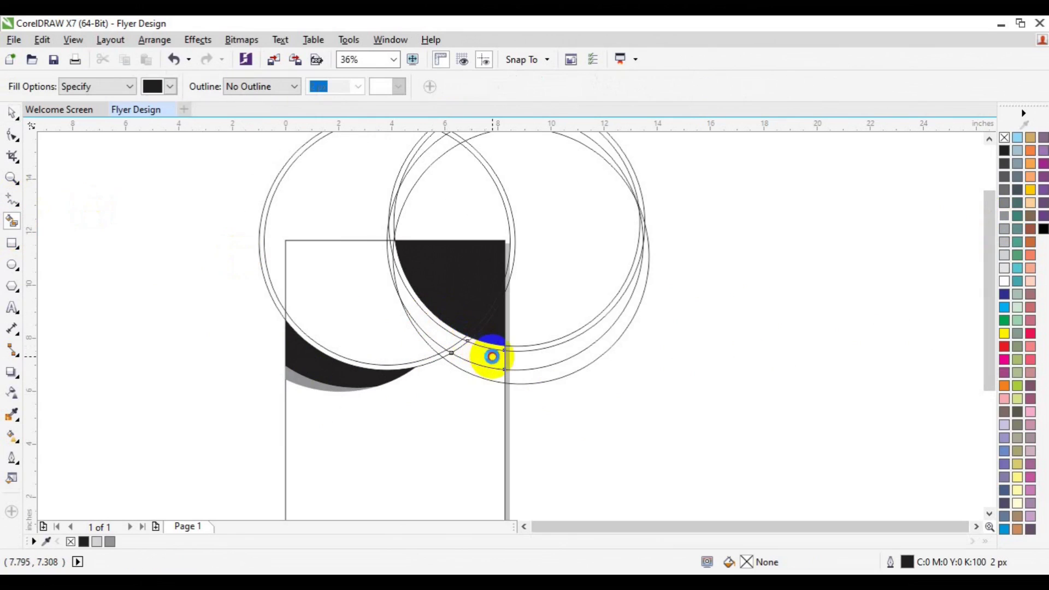
# - Fill the region between the right circles black and weld it with the other black pieces
pyautogui.click(461, 343)
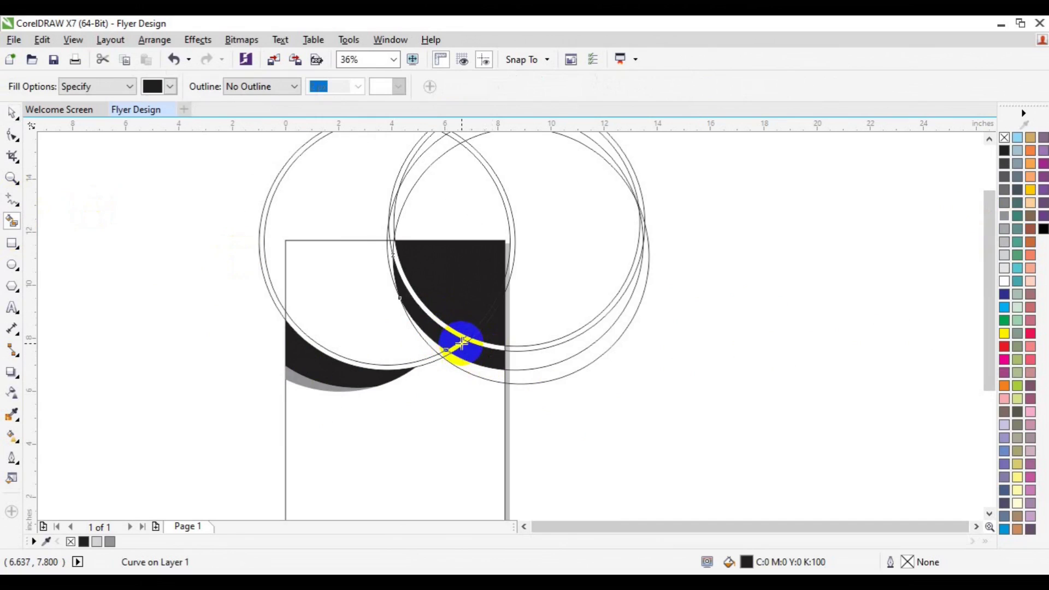
pyautogui.press('space')
pyautogui.click(468, 351)
pyautogui.keyDown('shift'); pyautogui.click(421, 305); pyautogui.keyUp('shift')
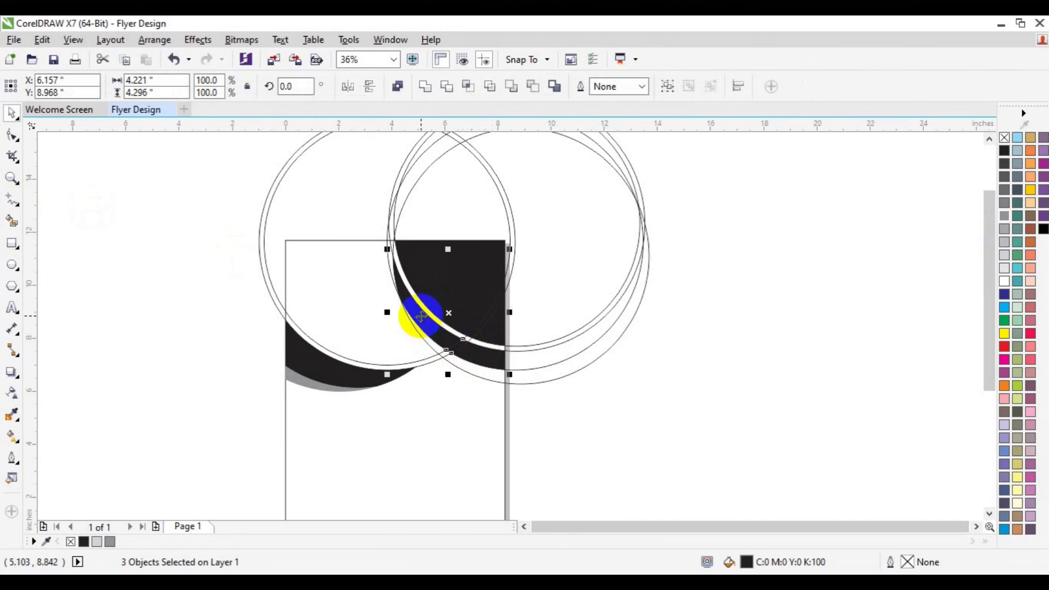
pyautogui.click(431, 87)
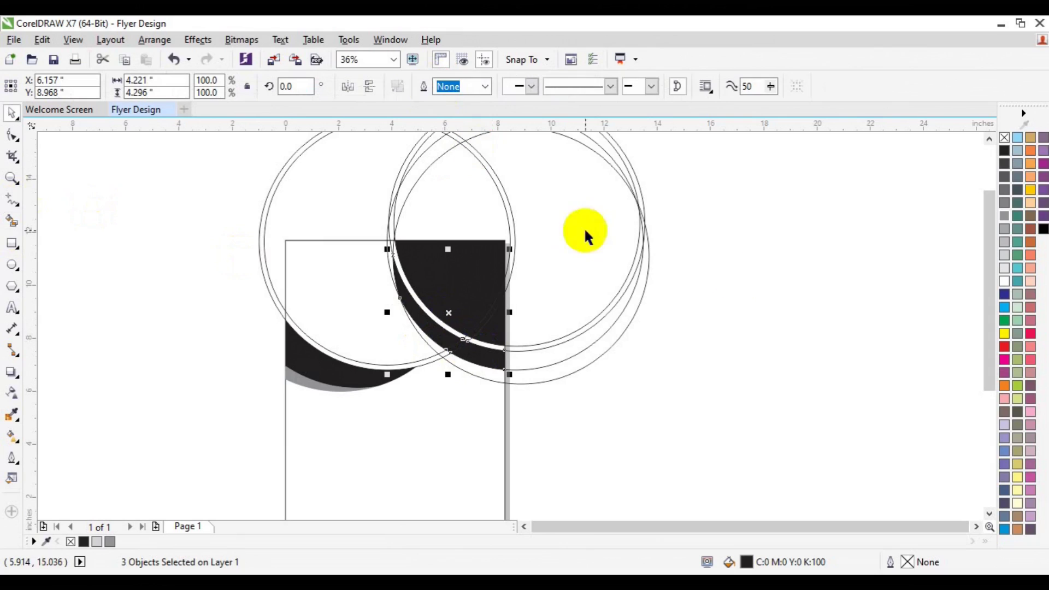
pyautogui.click(222, 367)
# - Fill the remaining gap between the circles black and select both black pieces
pyautogui.click(12, 222)
pyautogui.click(436, 348)
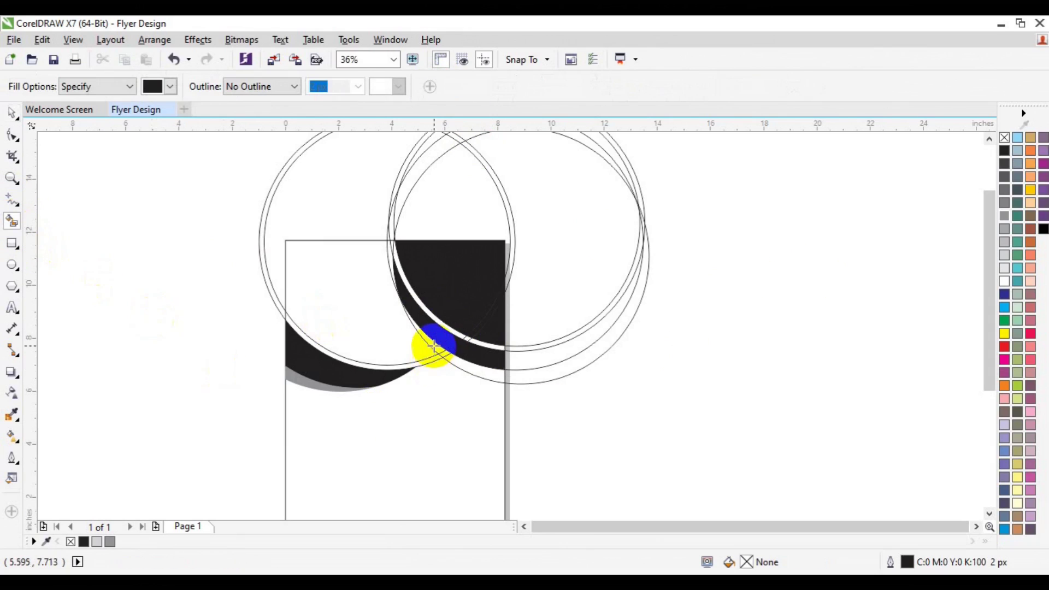
pyautogui.press('space')
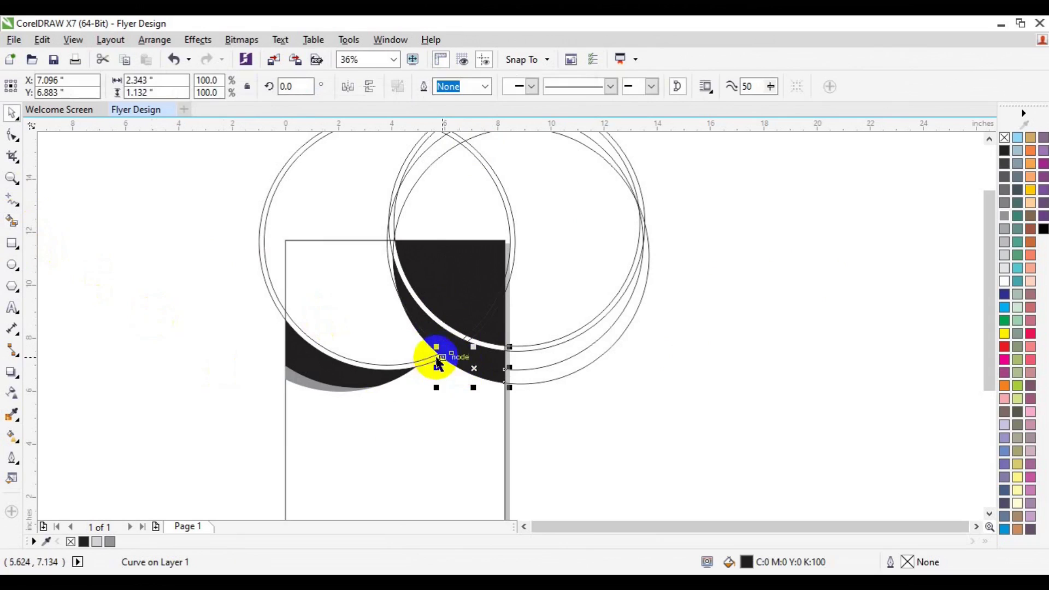
pyautogui.click(440, 358)
pyautogui.click(442, 358)
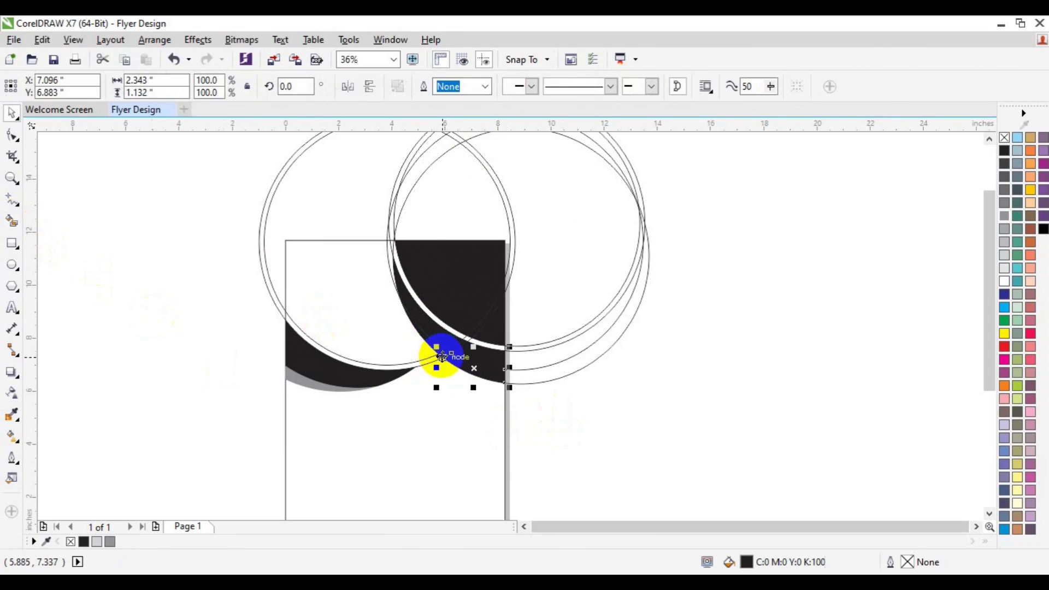
pyautogui.click(517, 409)
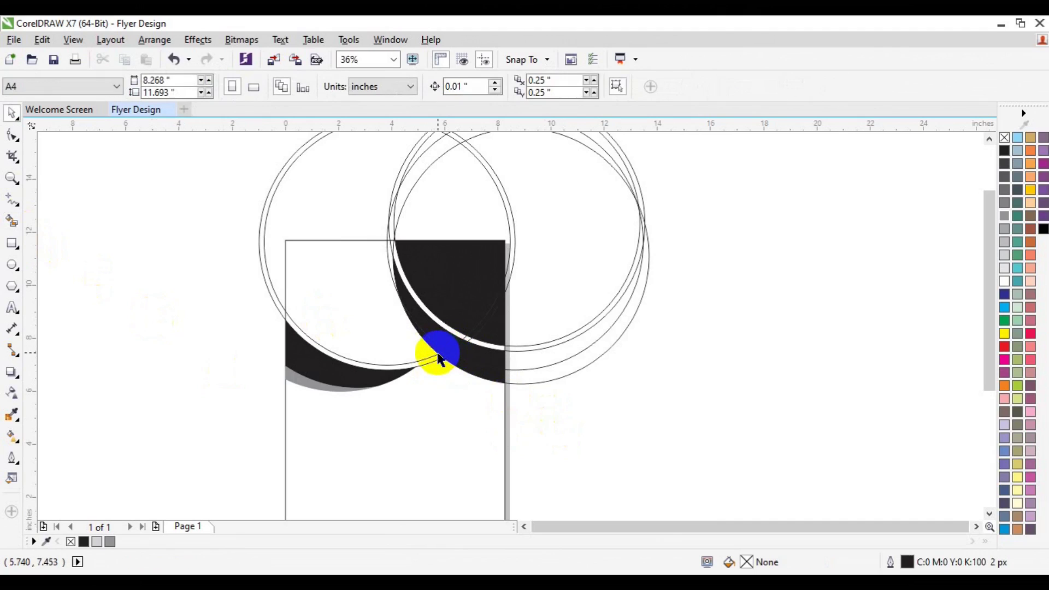
pyautogui.click(440, 358)
pyautogui.keyDown('shift'); pyautogui.click(500, 378); pyautogui.keyUp('shift')
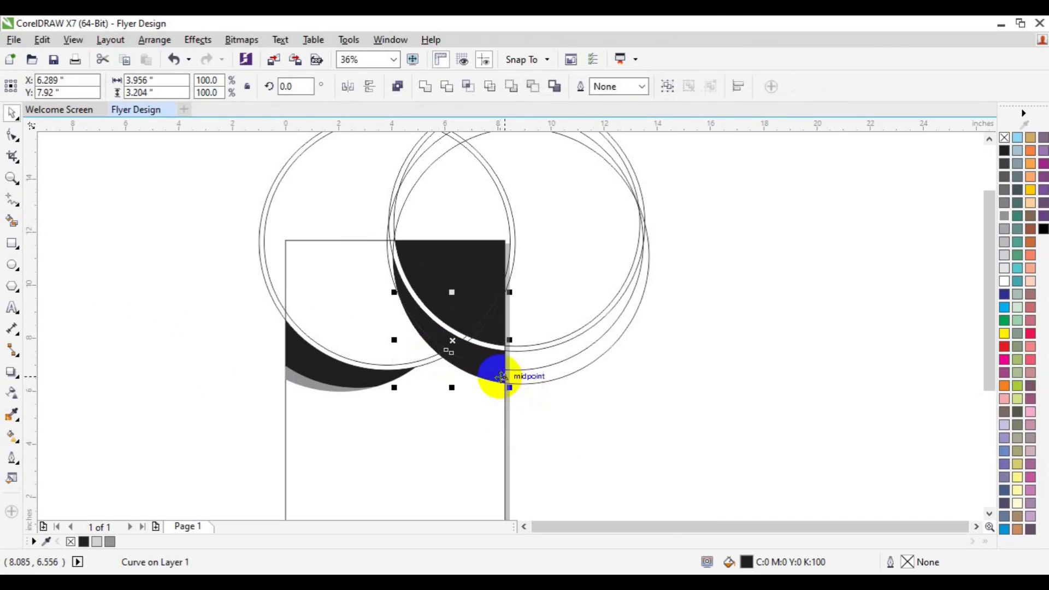
# - Weld the black pieces, shade the lower-right crescent 30% grey, and delete two spare circles
pyautogui.click(432, 87)
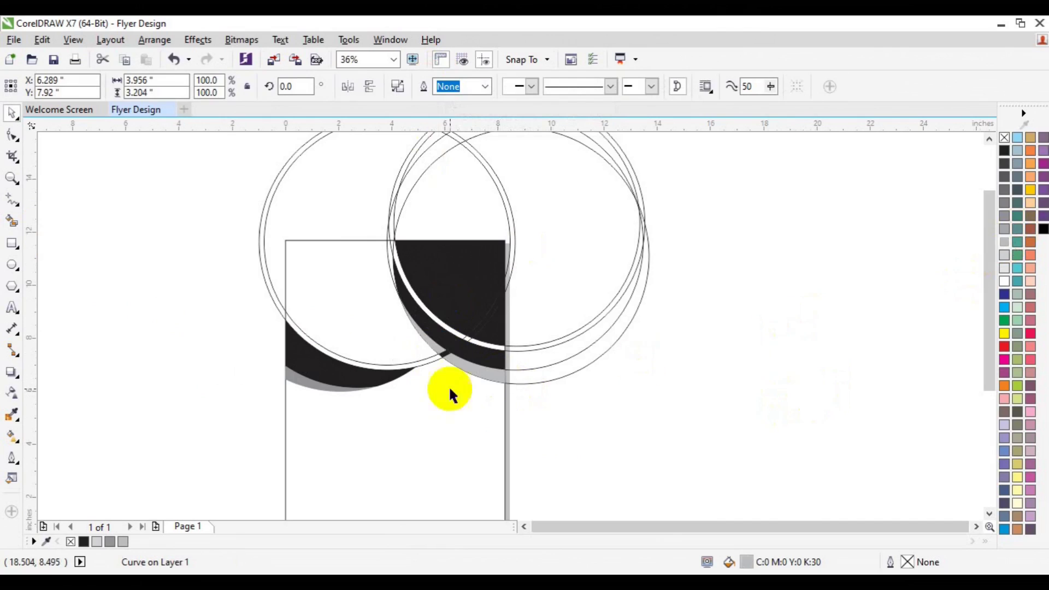
pyautogui.moveTo(1007, 248); pyautogui.dragTo(454, 363)
pyautogui.click(546, 371)
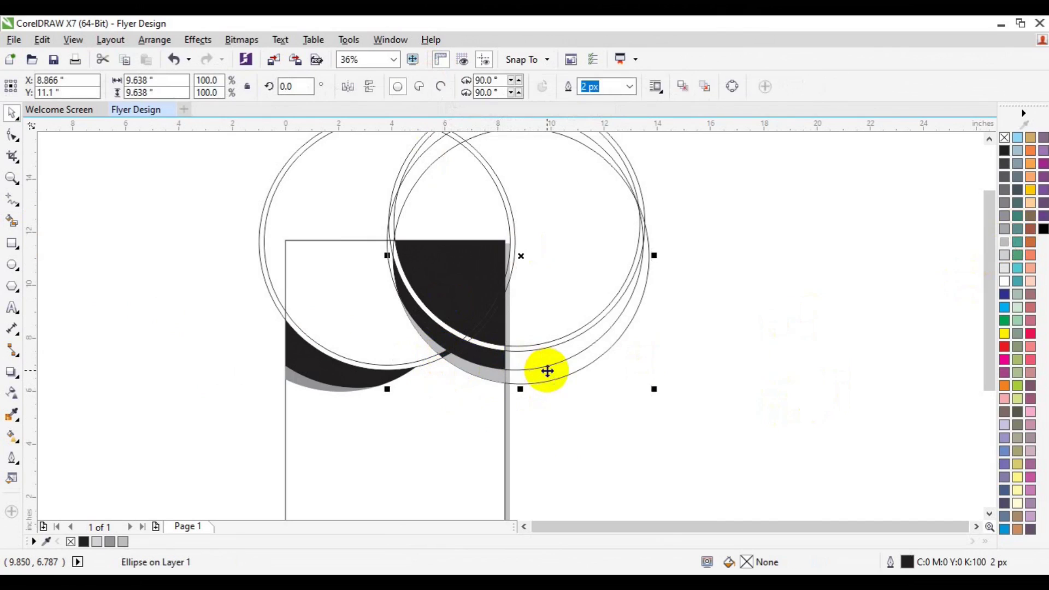
pyautogui.press('Delete')
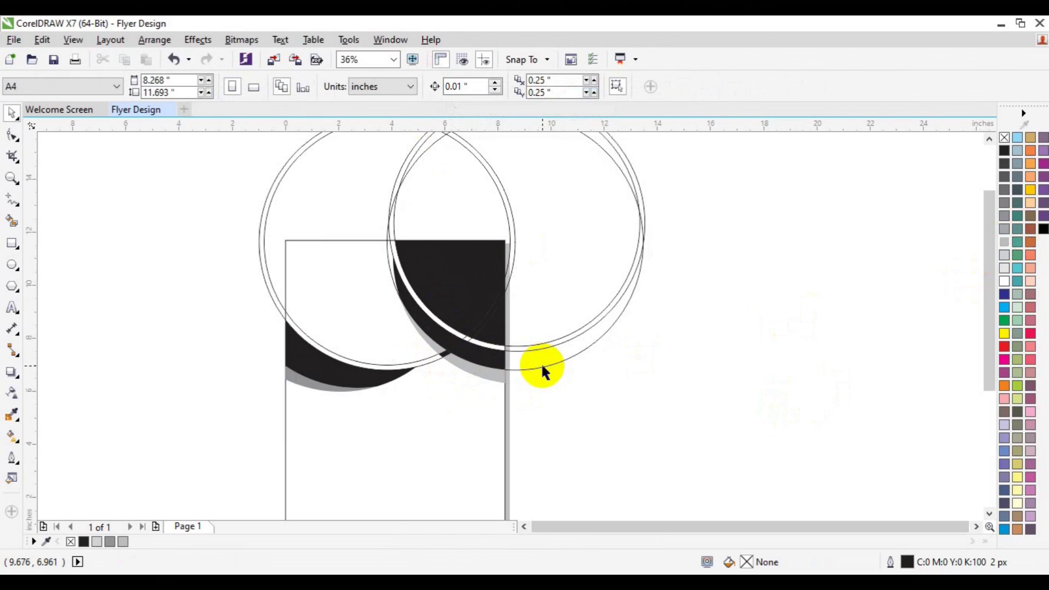
pyautogui.click(542, 369)
pyautogui.press('Delete')
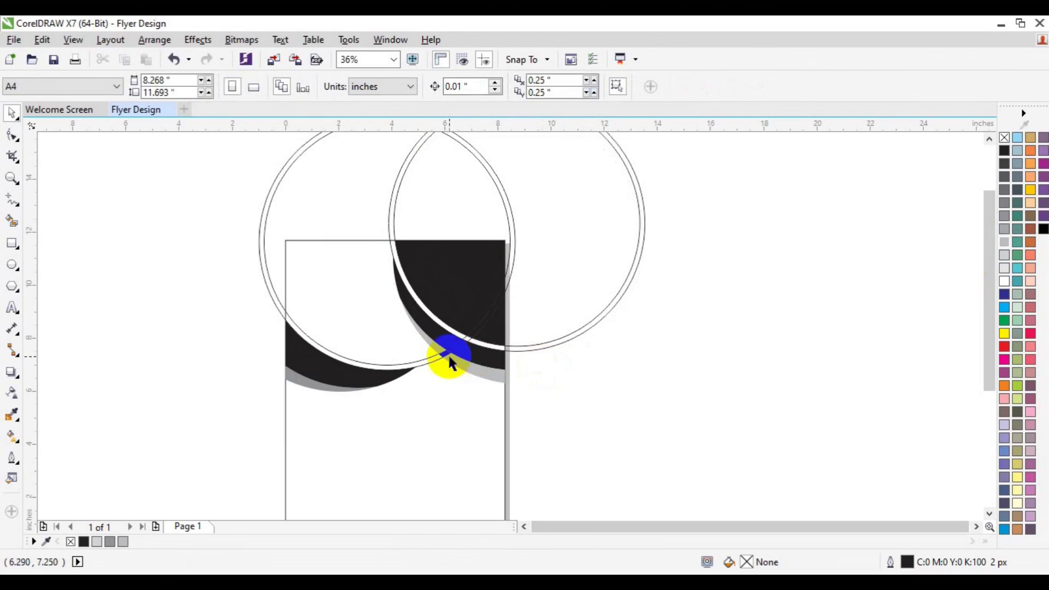
# - Weld the small dark junction piece into the grey shadow crescent
pyautogui.click(445, 358)
pyautogui.click(443, 355)
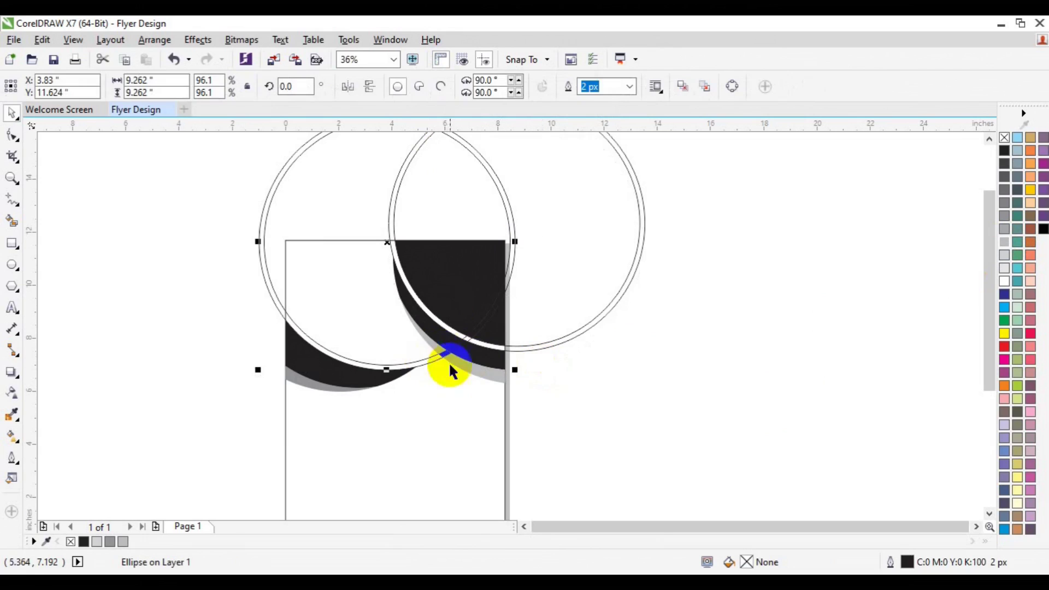
pyautogui.click(568, 382)
pyautogui.click(12, 178)
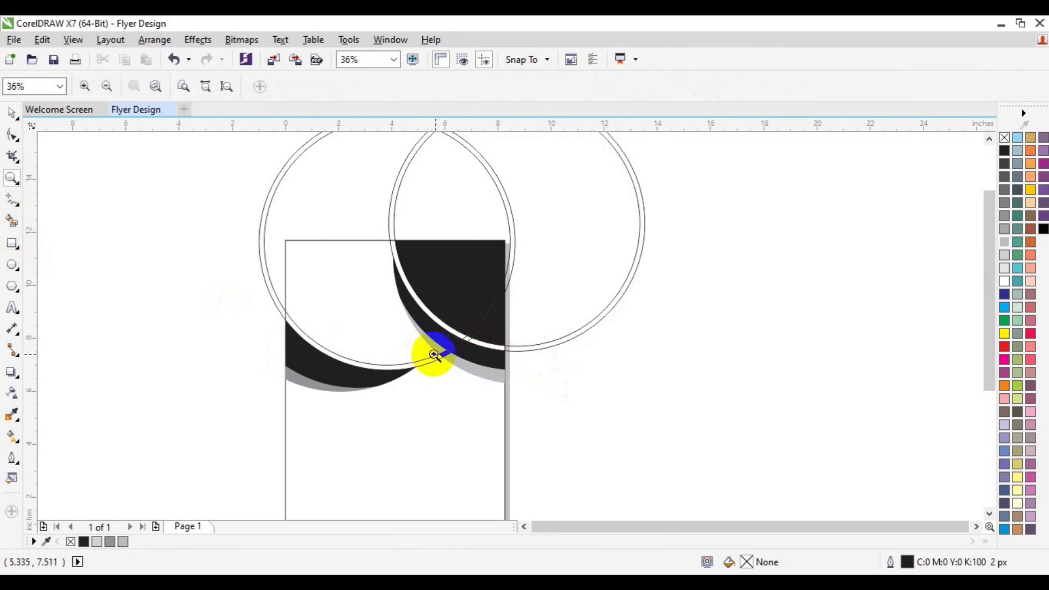
pyautogui.click(431, 352)
pyautogui.click(478, 351)
pyautogui.press('space')
pyautogui.click(525, 314)
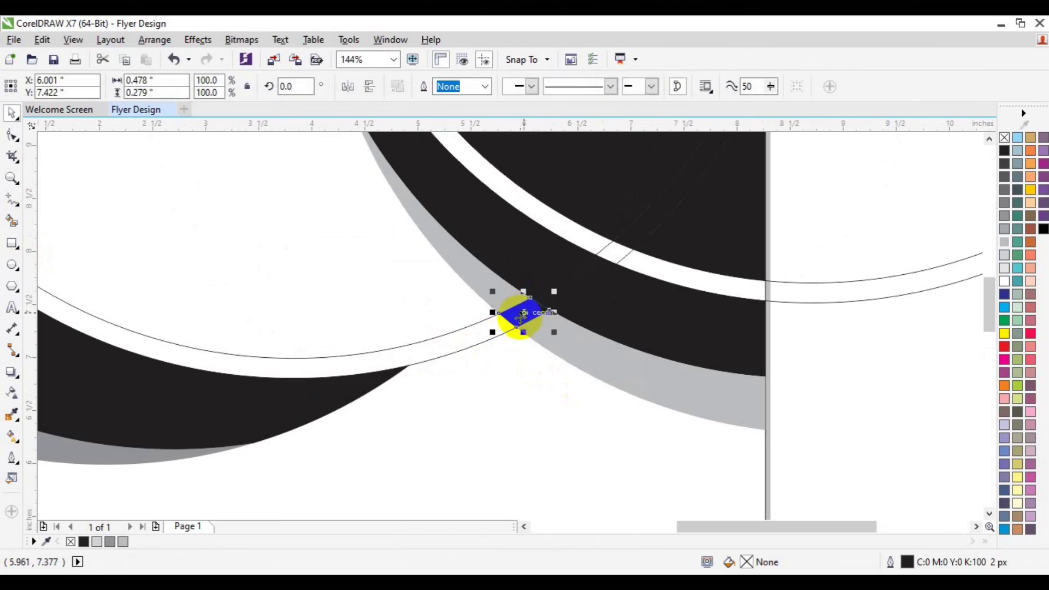
pyautogui.keyDown('shift'); pyautogui.click(563, 354); pyautogui.keyUp('shift')
pyautogui.click(423, 90)
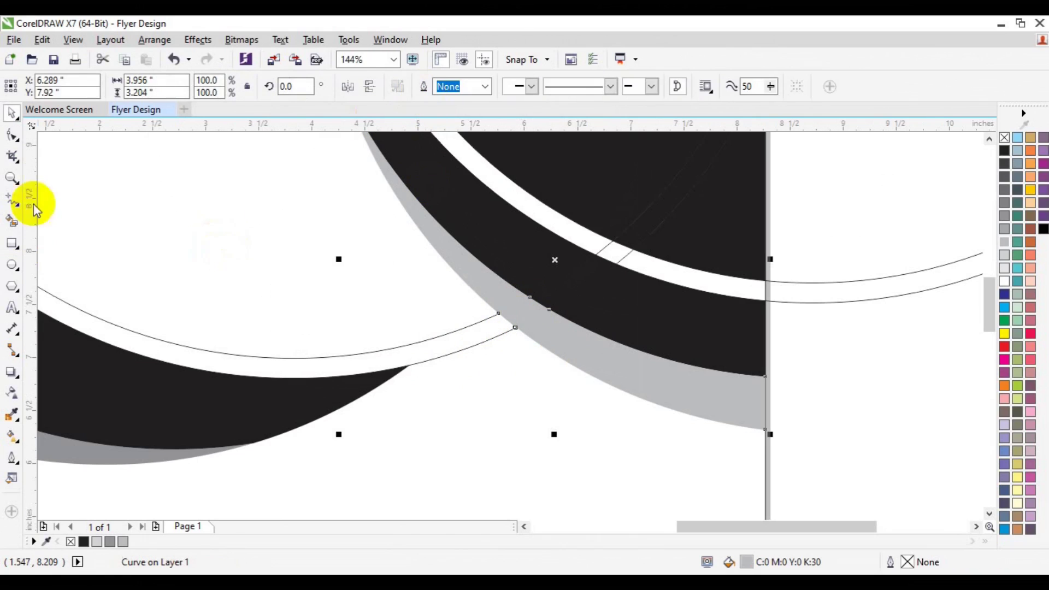
pyautogui.click(11, 178)
pyautogui.click(113, 84)
pyautogui.press('space')
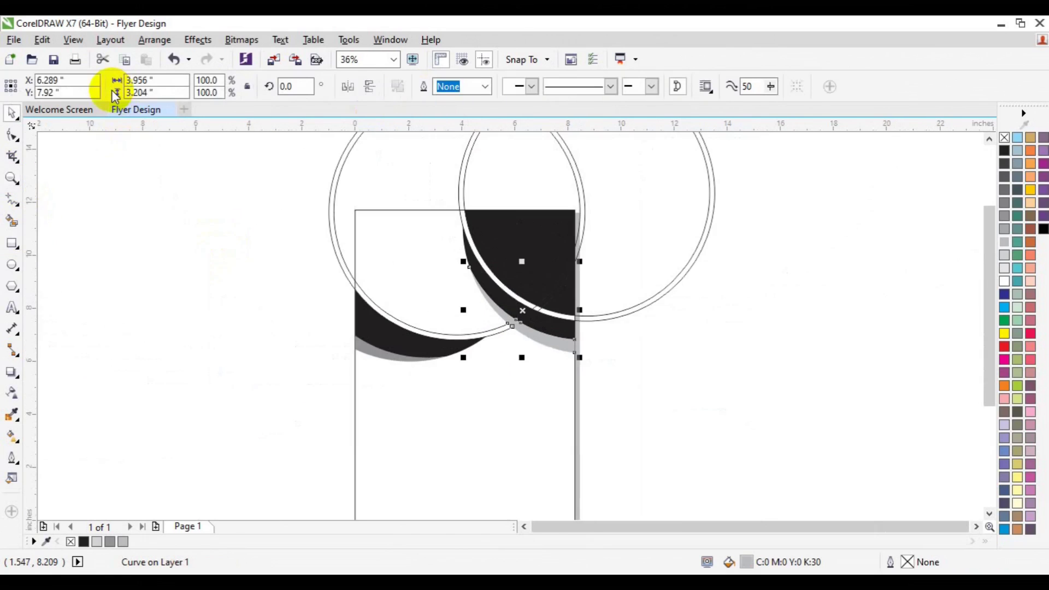
pyautogui.click(556, 288)
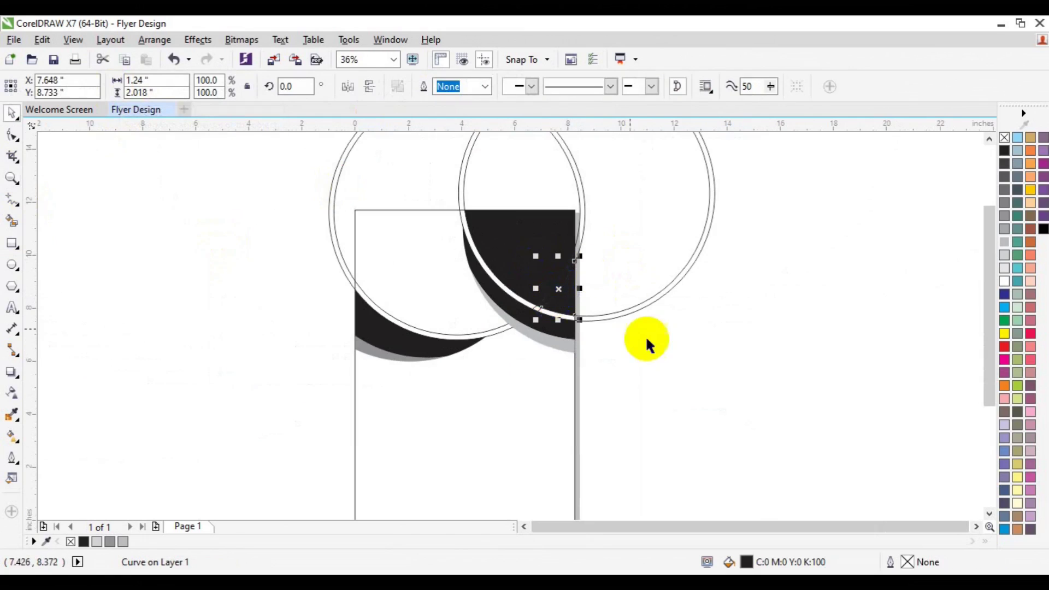
# - Weld the top-right black shapes into one and fill it 40% grey
pyautogui.click(649, 342)
pyautogui.click(552, 302)
pyautogui.keyDown('shift'); pyautogui.click(519, 273); pyautogui.keyUp('shift')
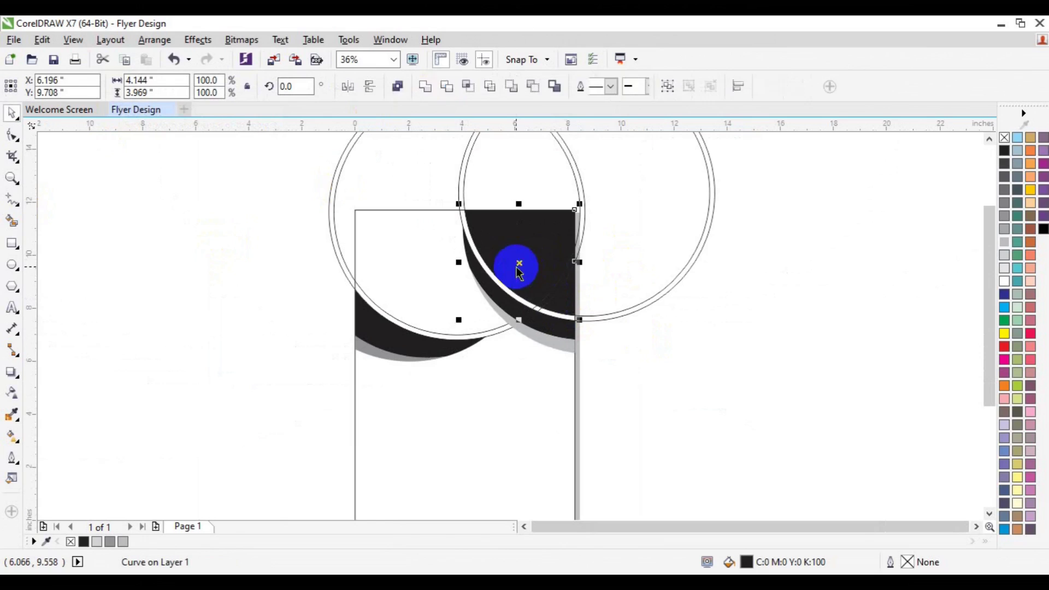
pyautogui.click(425, 98)
pyautogui.click(555, 284)
pyautogui.click(504, 257)
pyautogui.click(425, 86)
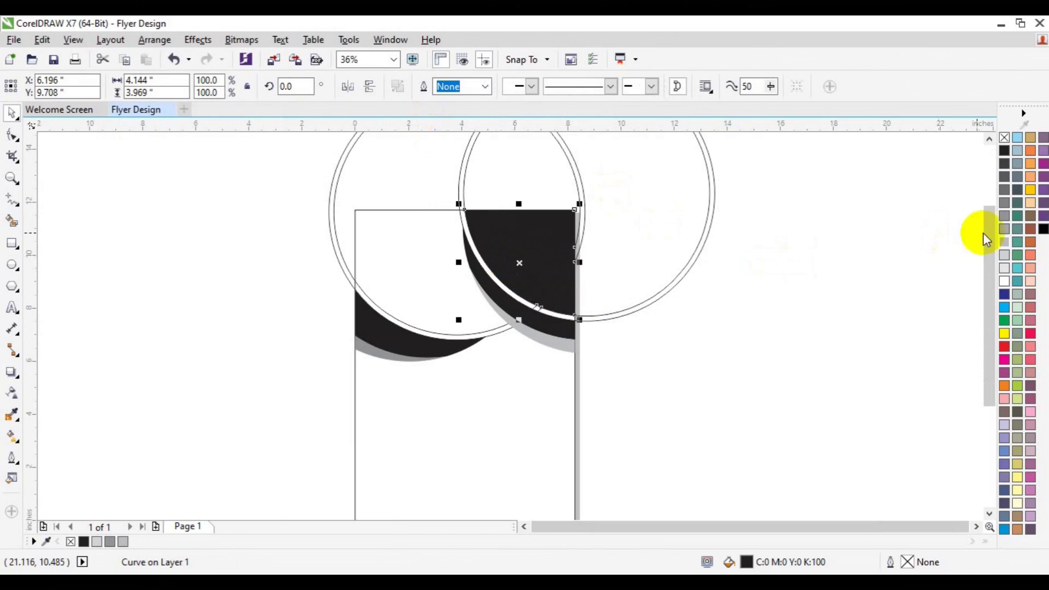
pyautogui.click(1004, 230)
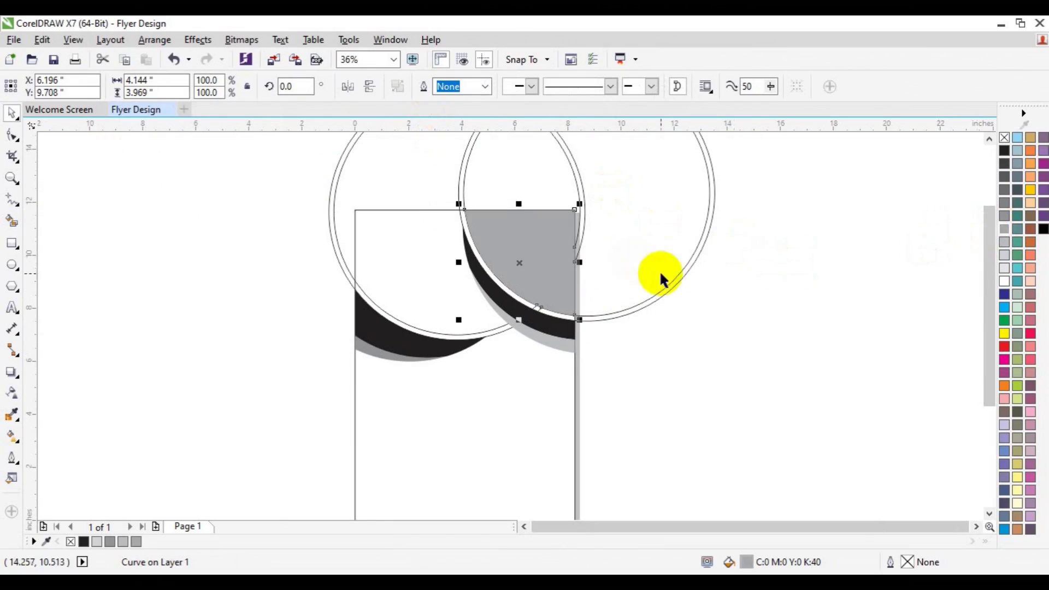
# - Smart-fill the left header region black
pyautogui.click(11, 221)
pyautogui.click(407, 284)
pyautogui.press('space')
pyautogui.click(563, 334)
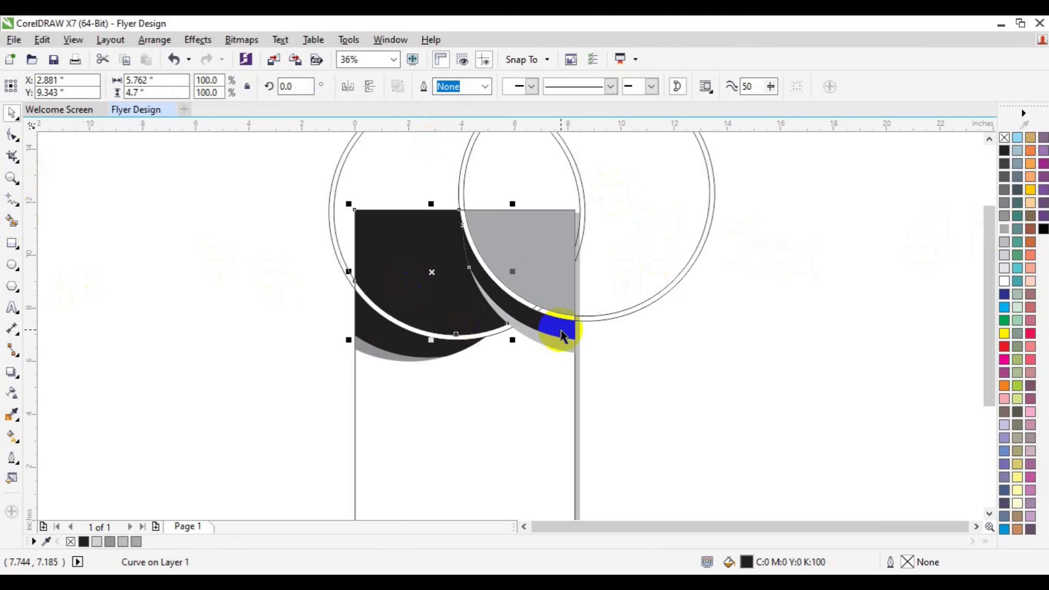
pyautogui.click(582, 213)
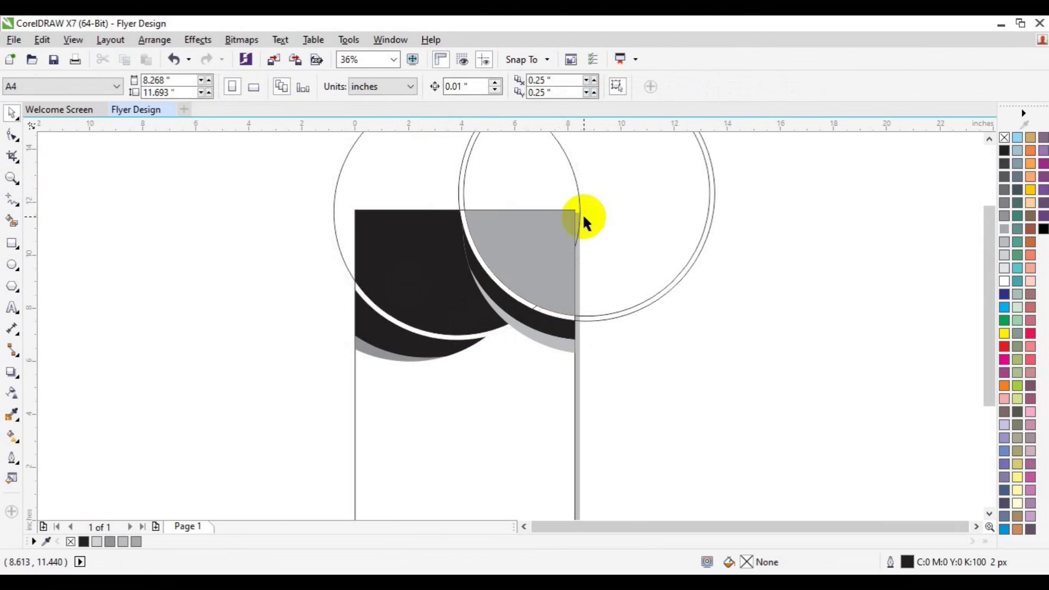
# - Delete the three leftover helper circles and recolour the top-left curve teal
pyautogui.click(573, 190)
pyautogui.press('Delete')
pyautogui.click(575, 190)
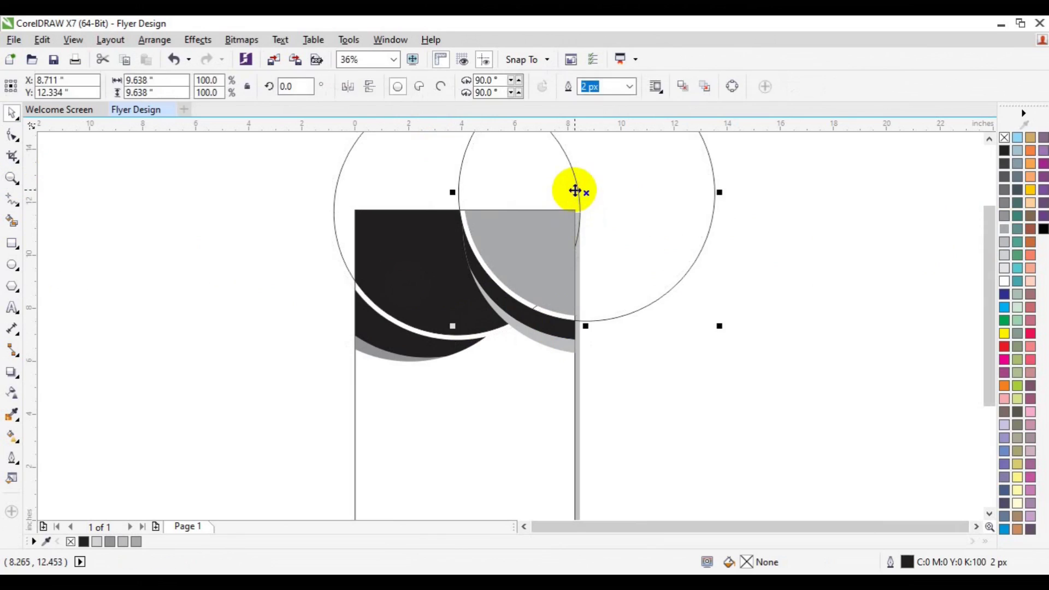
pyautogui.press('Delete')
pyautogui.click(570, 175)
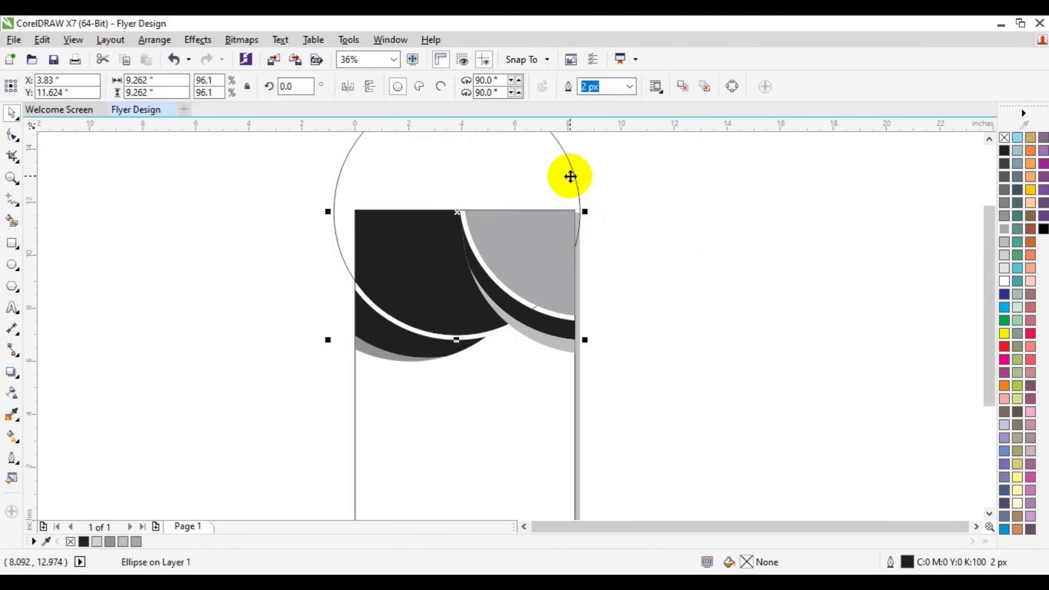
pyautogui.press('Delete')
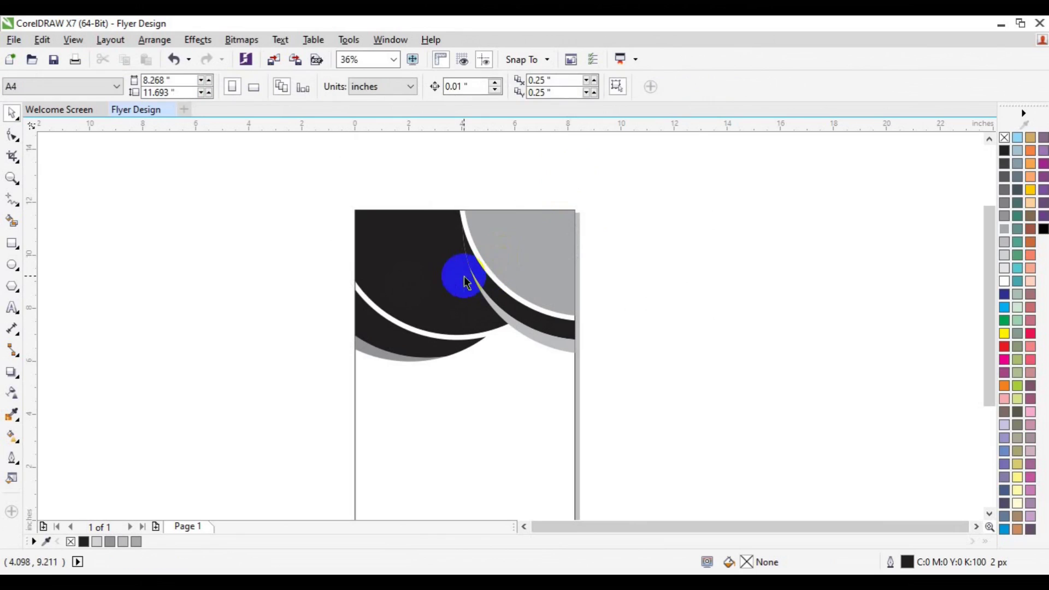
pyautogui.click(465, 282)
pyautogui.click(1017, 269)
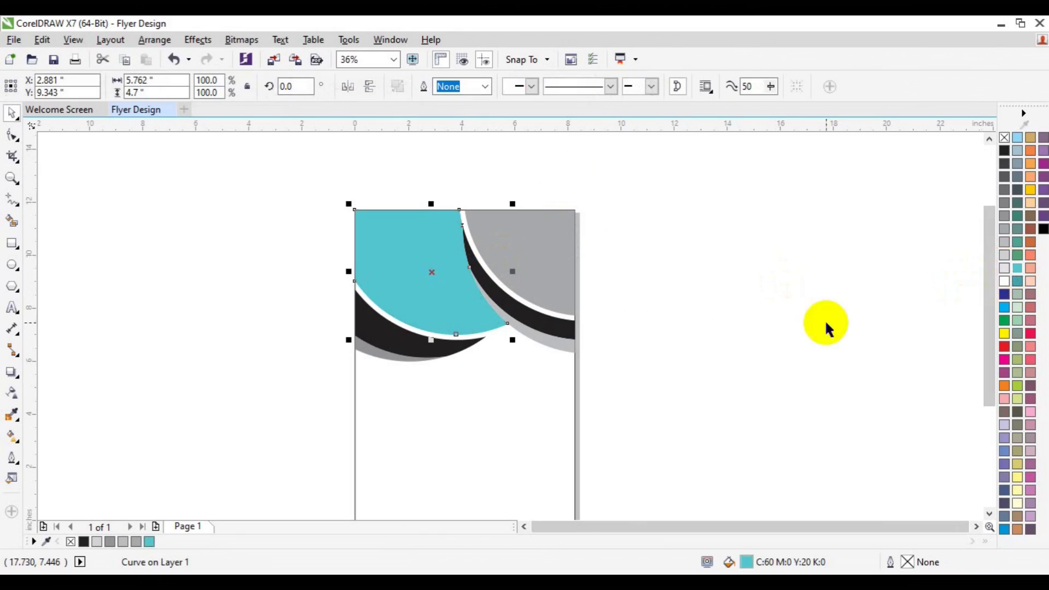
# - Delete a node from the teal shape and refill it with a darker teal
pyautogui.click(270, 364)
pyautogui.click(11, 178)
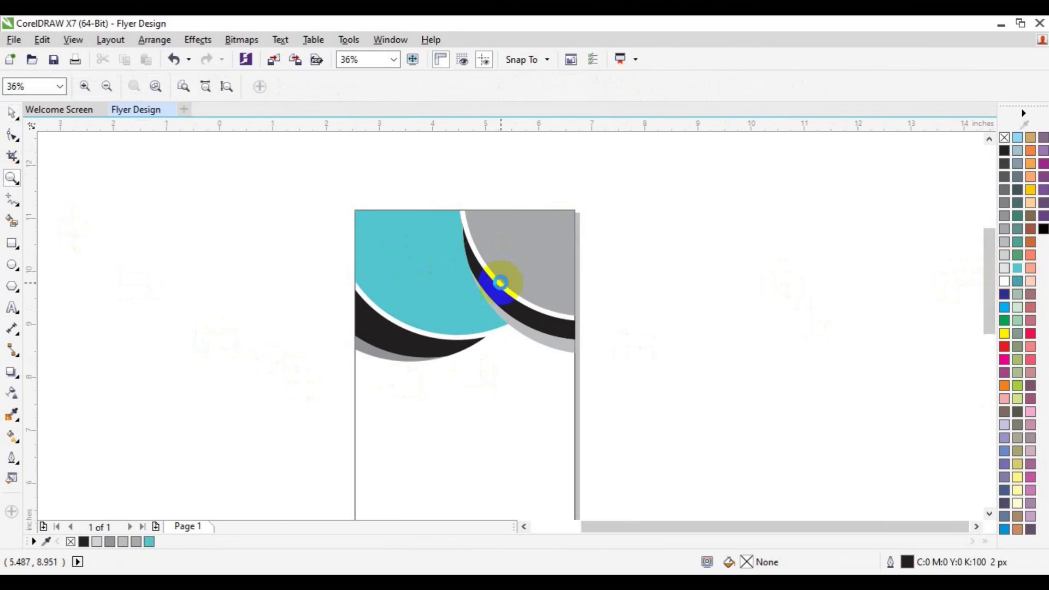
pyautogui.click(500, 279)
pyautogui.press('space')
pyautogui.click(463, 292)
pyautogui.click(12, 135)
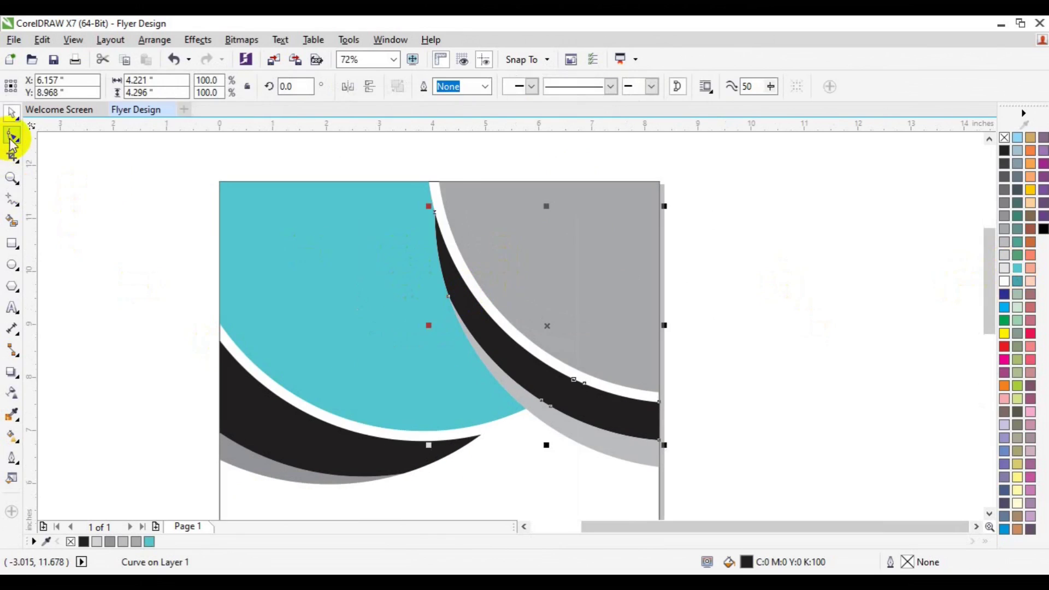
pyautogui.moveTo(427, 271); pyautogui.dragTo(431, 267)
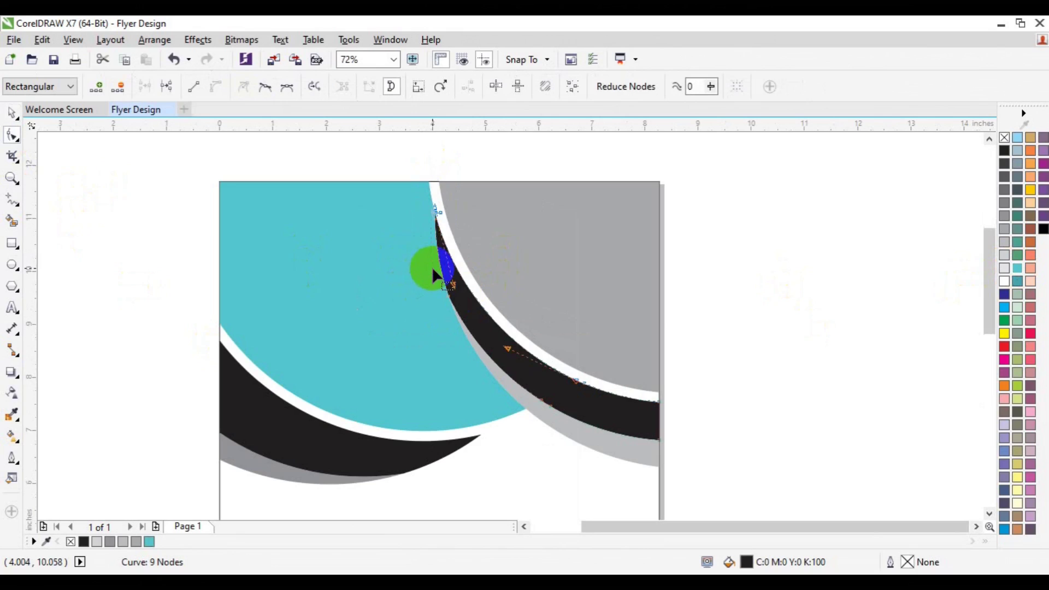
pyautogui.hotkey('ctrl', 'z')
pyautogui.press('Delete')
pyautogui.press('space')
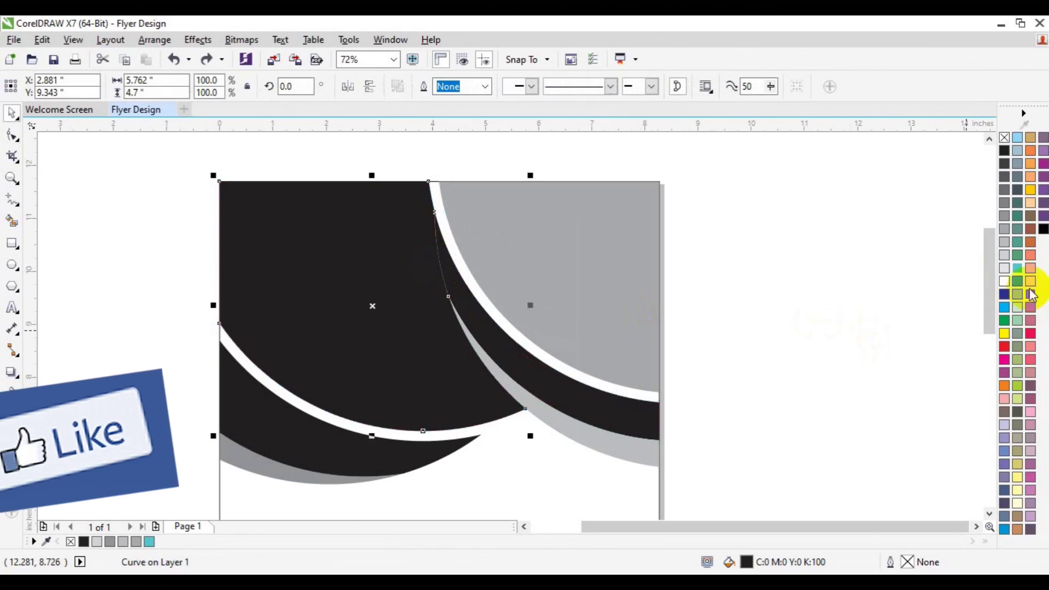
pyautogui.click(1017, 282)
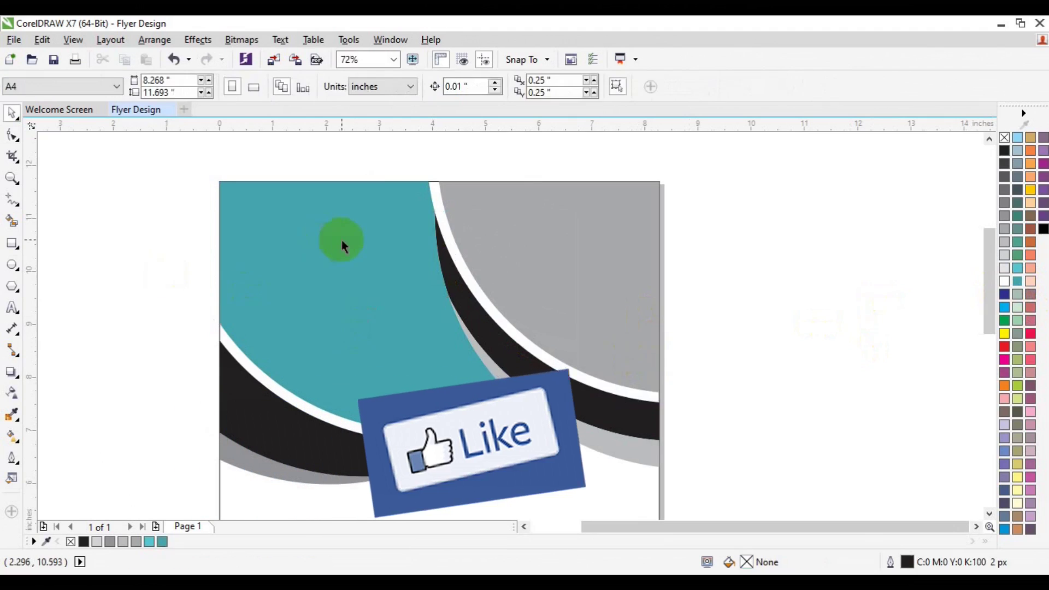
# - Reshape the teal shape's right edge nodes to widen the white gap beside the arc
pyautogui.doubleClick(434, 216)
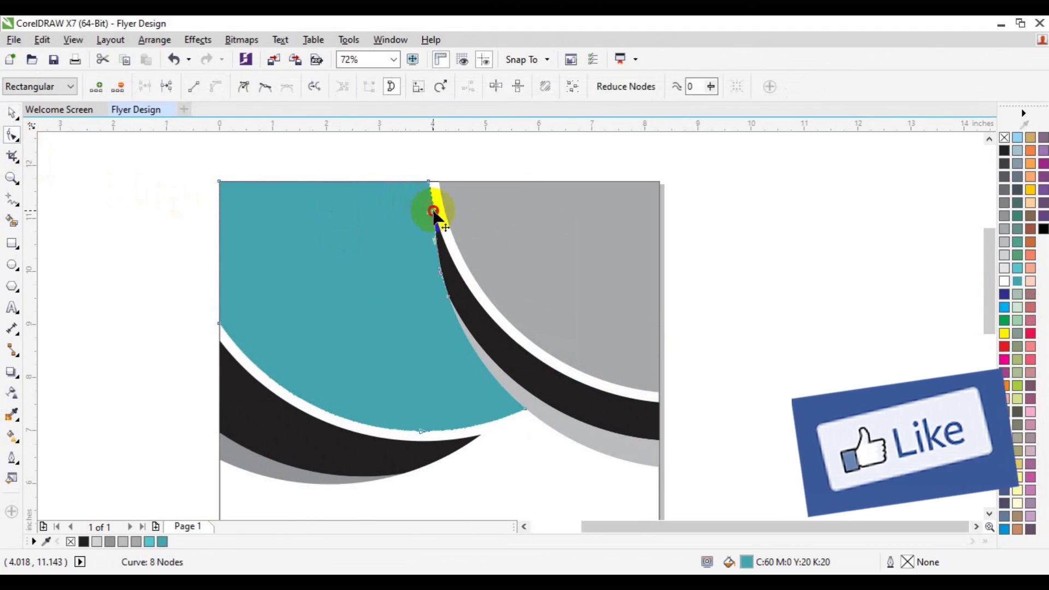
pyautogui.doubleClick(435, 214)
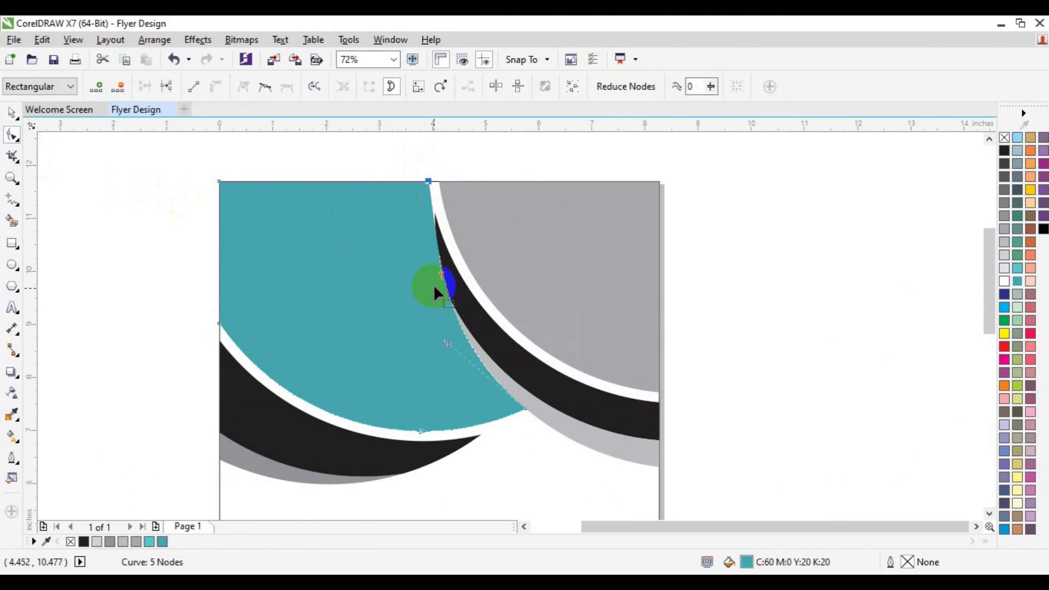
pyautogui.moveTo(441, 276); pyautogui.dragTo(429, 307)
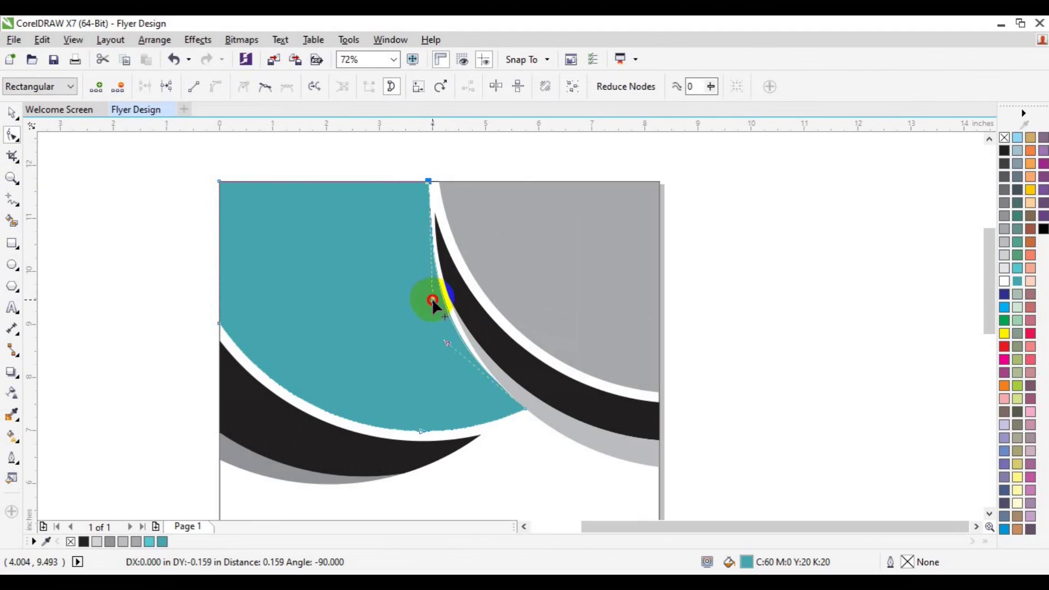
pyautogui.moveTo(445, 184); pyautogui.dragTo(445, 185)
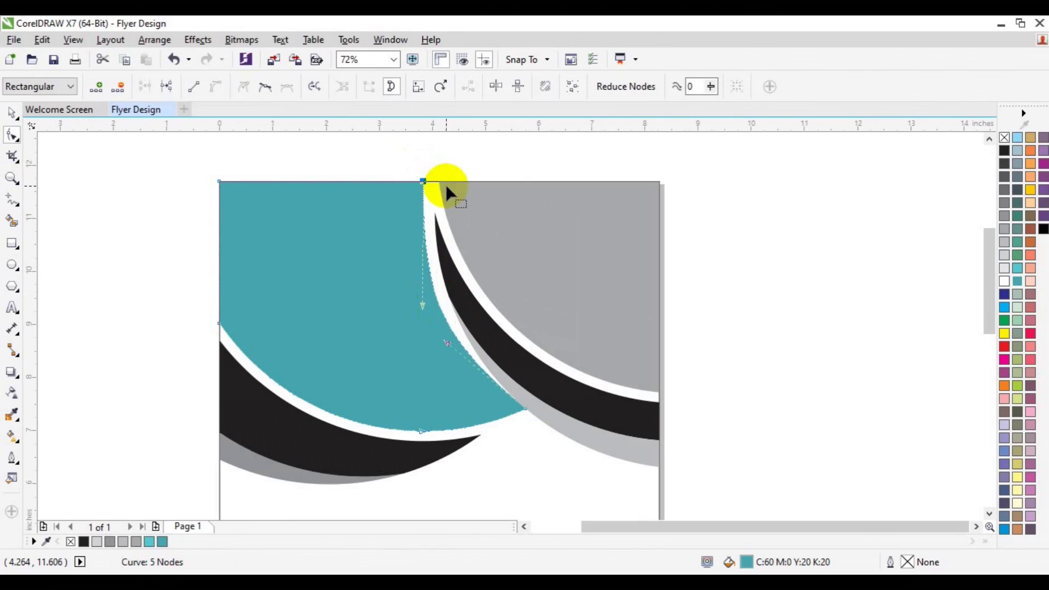
pyautogui.moveTo(448, 342); pyautogui.dragTo(445, 349)
pyautogui.press('space')
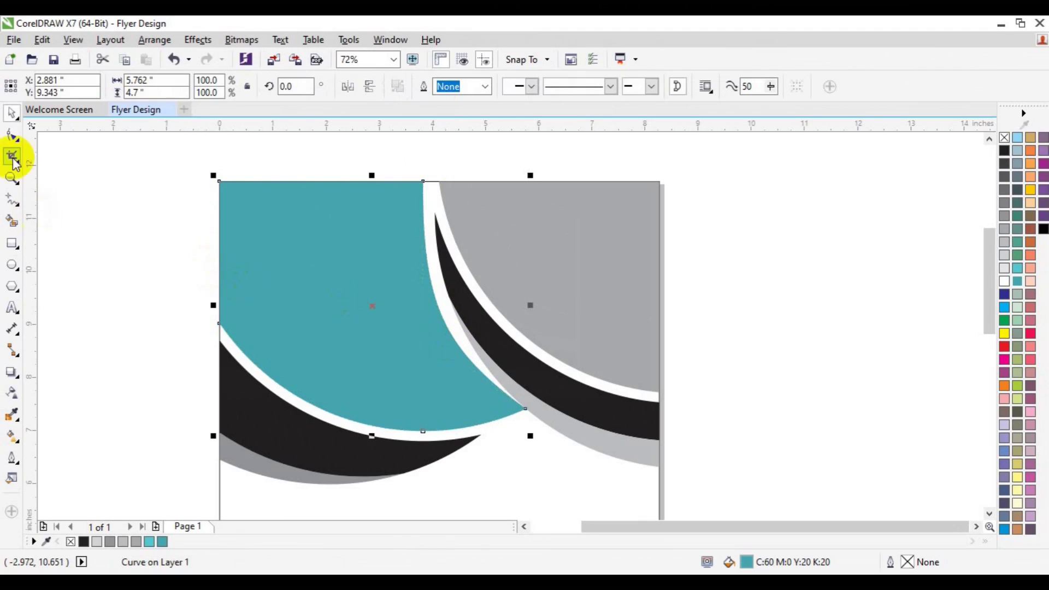
# - Select the teal shape's nodes and try lengthening its bottom curve handle, then undo it
pyautogui.click(286, 132)
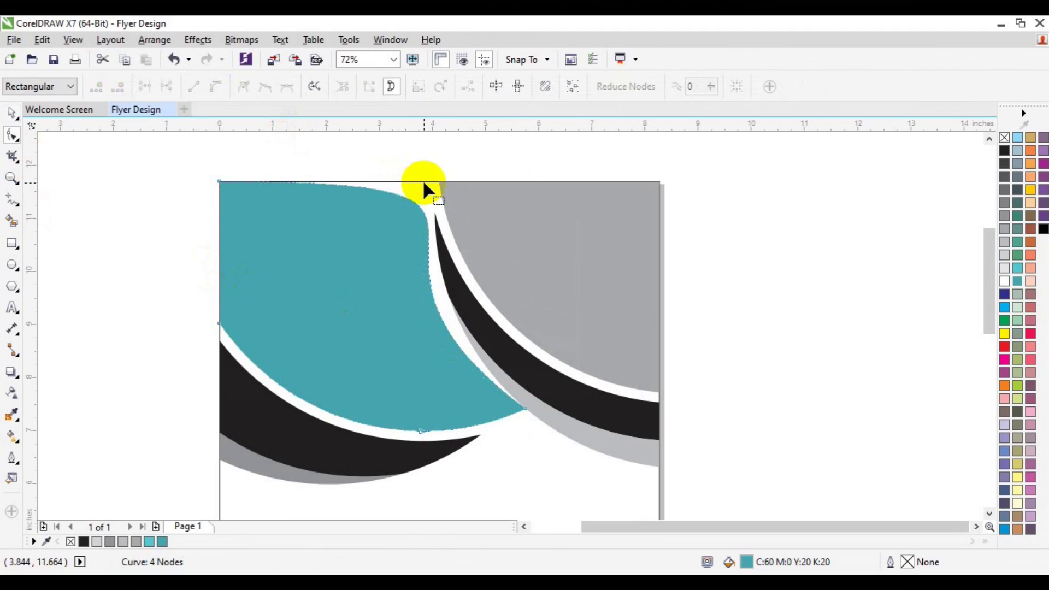
pyautogui.press('space')
pyautogui.click(765, 289)
pyautogui.click(444, 390)
pyautogui.click(12, 135)
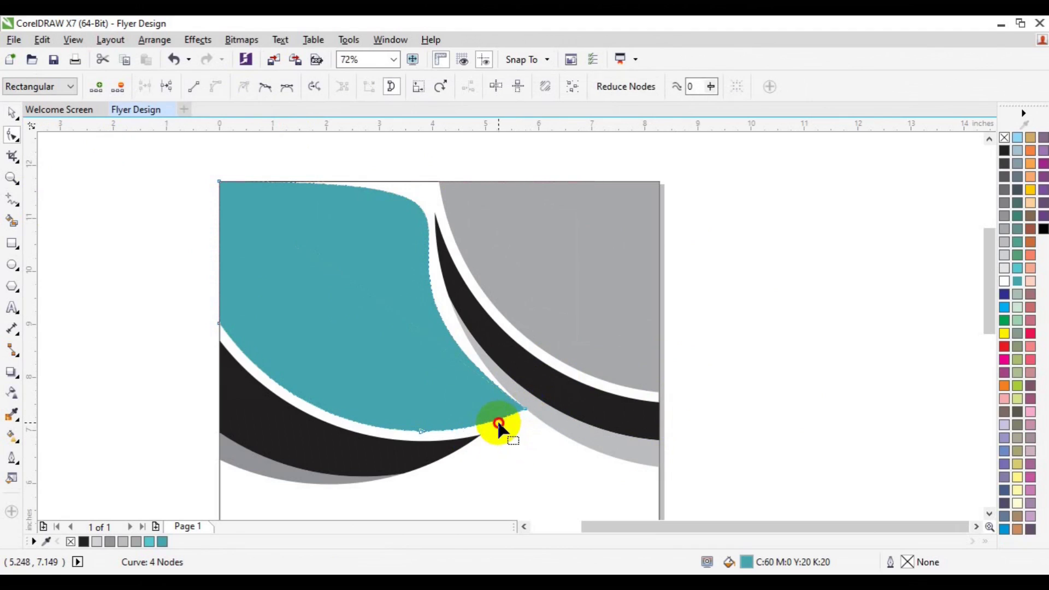
pyautogui.moveTo(506, 442); pyautogui.dragTo(518, 439)
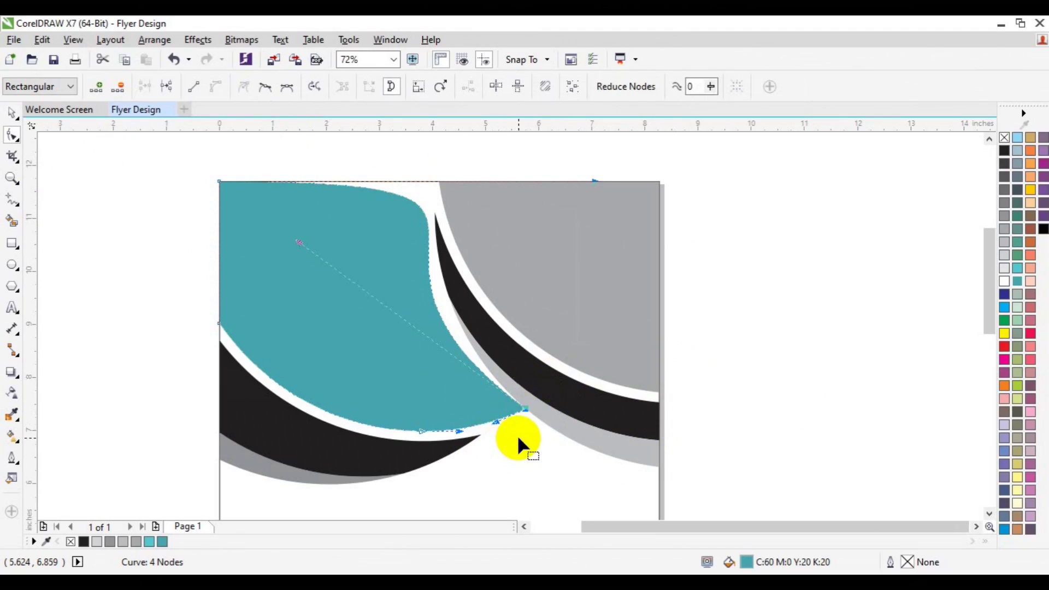
pyautogui.hotkey('ctrl', 'z')
# - Nudge the lower tip node left, bend the right edge smoothly, then zoom out to 36%
pyautogui.click(526, 411)
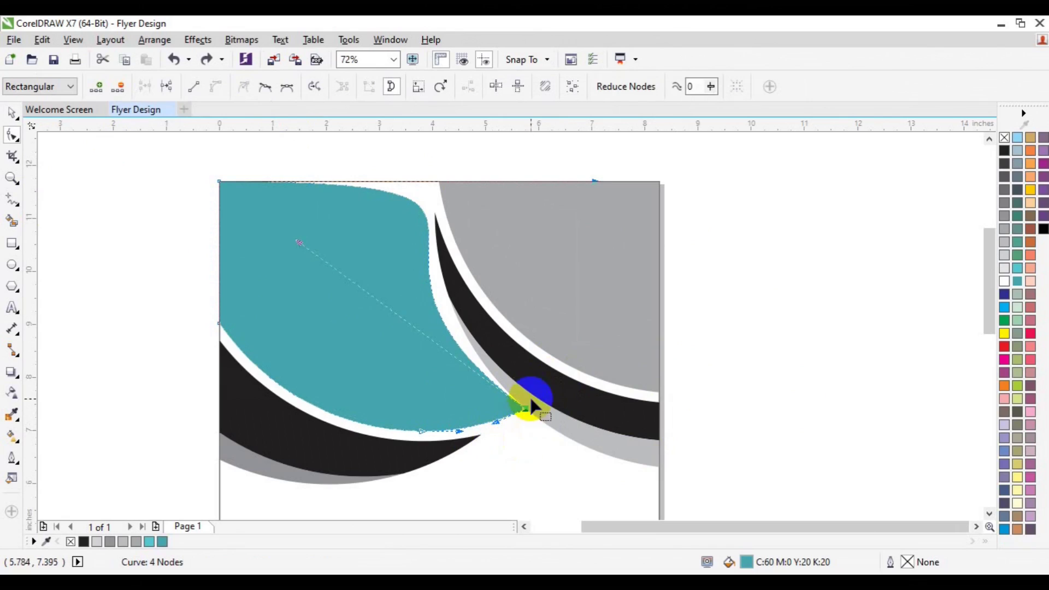
pyautogui.moveTo(523, 410); pyautogui.dragTo(520, 411)
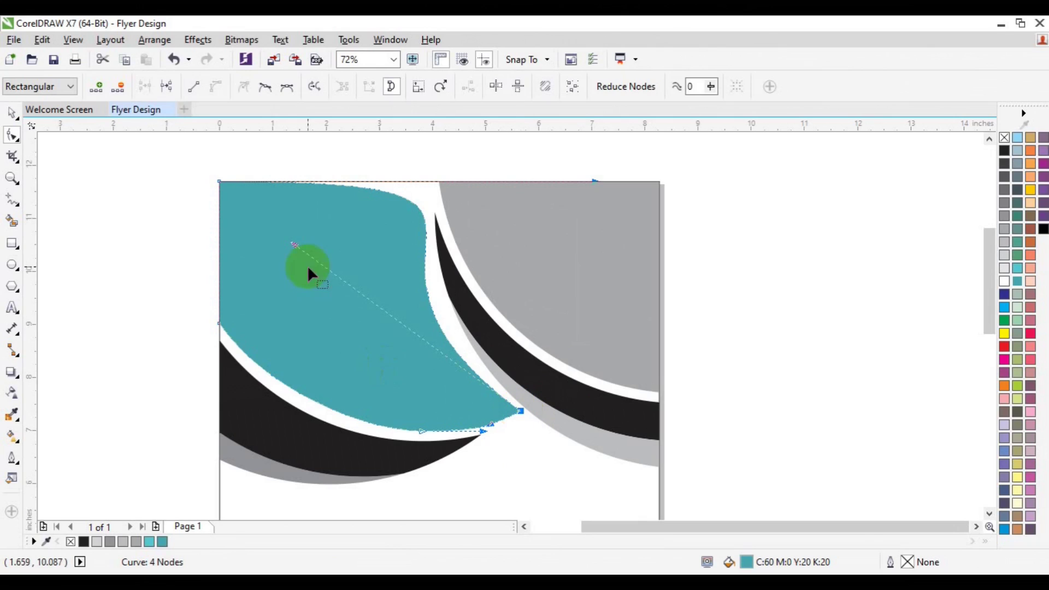
pyautogui.moveTo(294, 244); pyautogui.dragTo(306, 244)
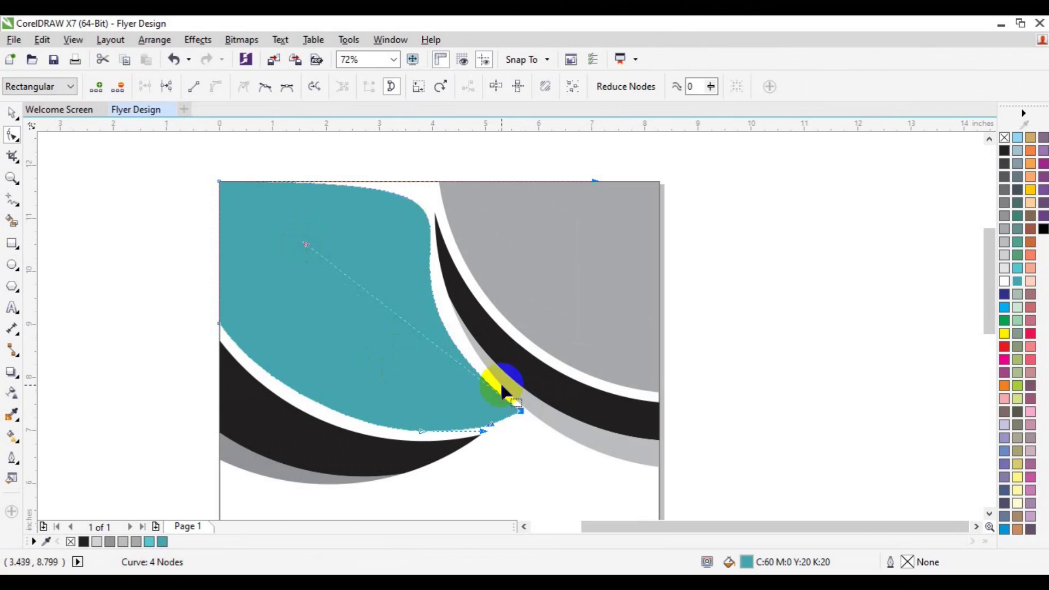
pyautogui.moveTo(484, 431); pyautogui.dragTo(484, 424)
pyautogui.press('space')
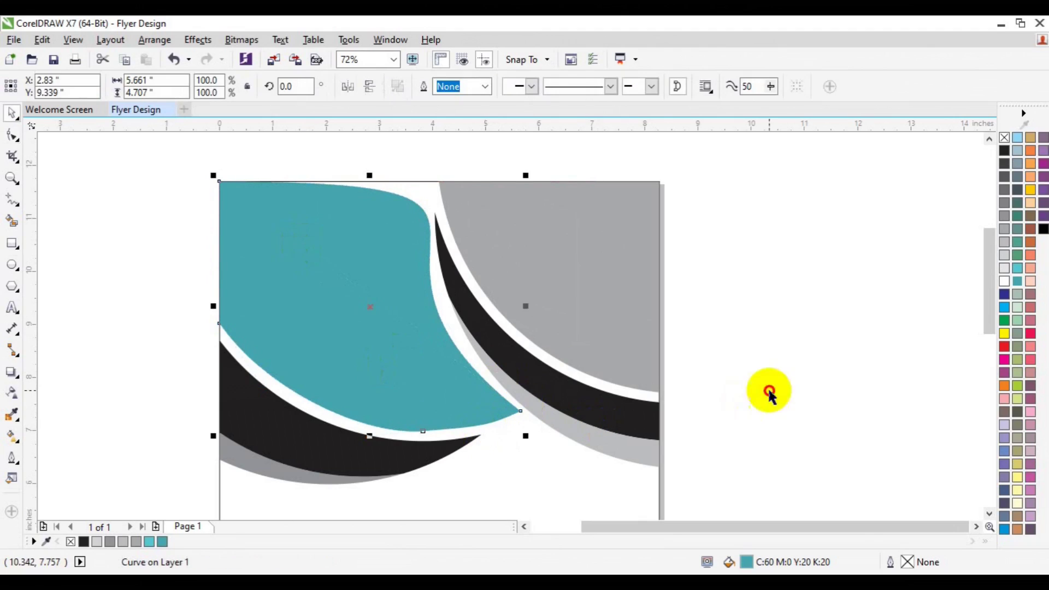
pyautogui.click(769, 394)
pyautogui.click(12, 178)
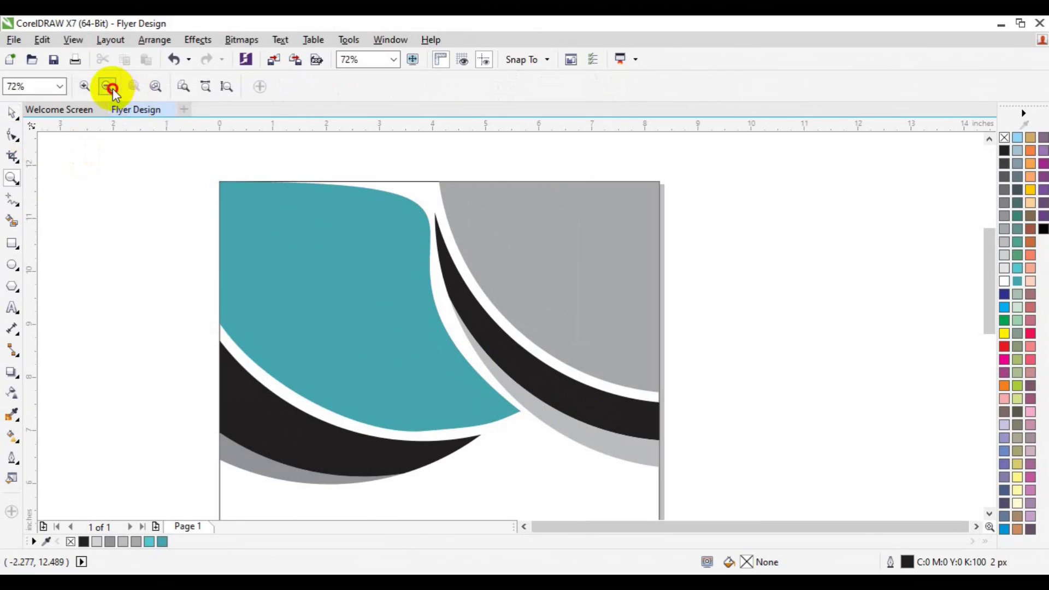
pyautogui.click(111, 87)
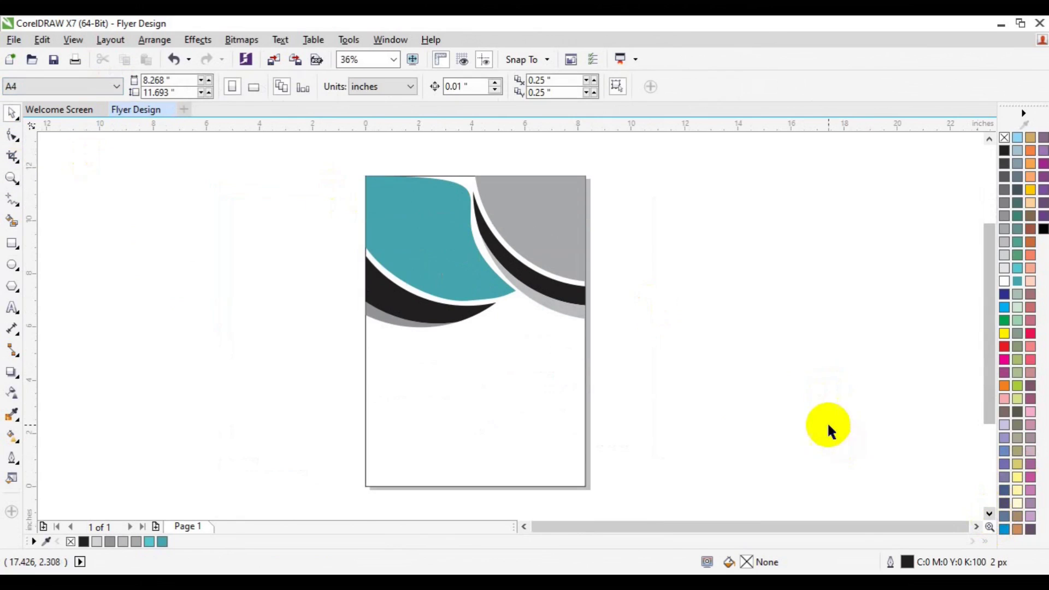
# - Create a solid black bar along the page bottom with a temporary line and Smart Fill
pyautogui.click(11, 205)
pyautogui.click(80, 270)
pyautogui.click(283, 447)
pyautogui.doubleClick(621, 448)
pyautogui.press('space')
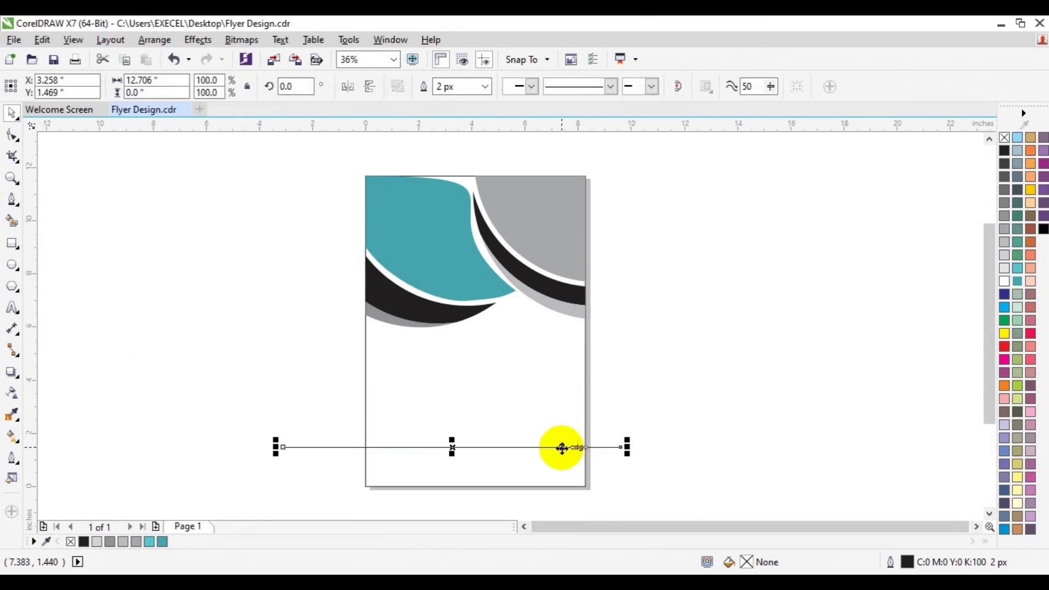
pyautogui.moveTo(562, 447); pyautogui.dragTo(570, 466)
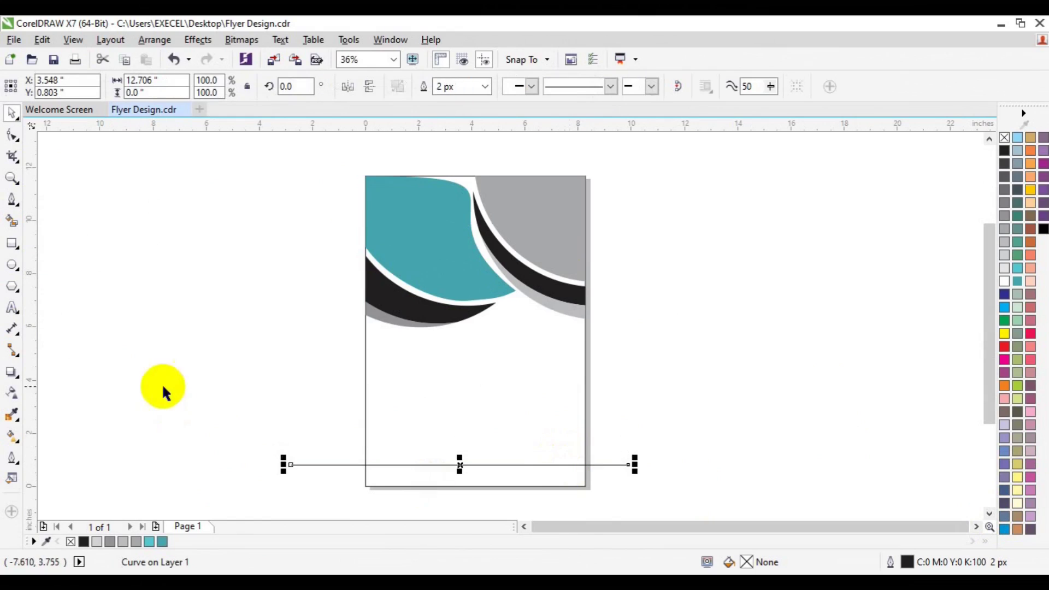
pyautogui.click(12, 222)
pyautogui.click(386, 480)
pyautogui.press('space')
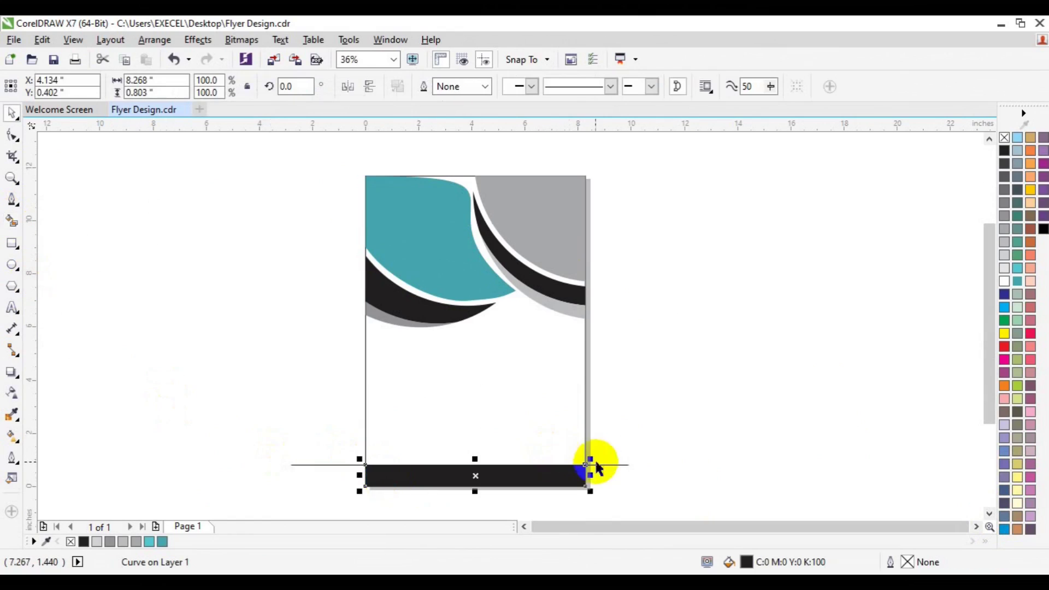
pyautogui.click(603, 465)
pyautogui.press('Delete')
# - Fill the right-hand black arc with red and select the lower-left black curve
pyautogui.click(527, 279)
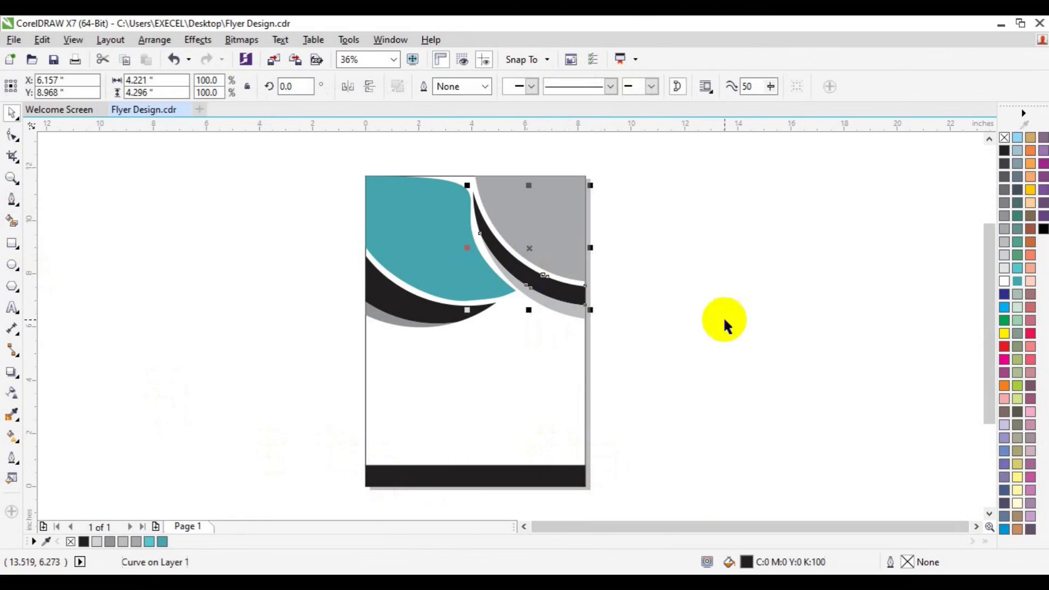
pyautogui.click(1006, 346)
pyautogui.click(399, 304)
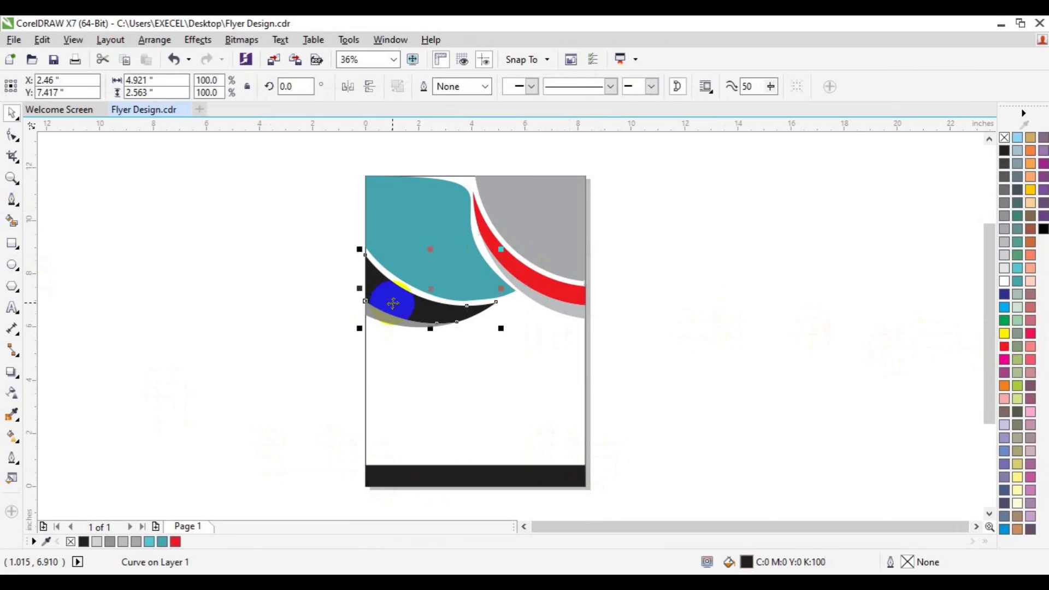
# - Make the lower-left curve red, copy the grey quarter-circle beside the page, and add dark red shadows
pyautogui.click(1005, 350)
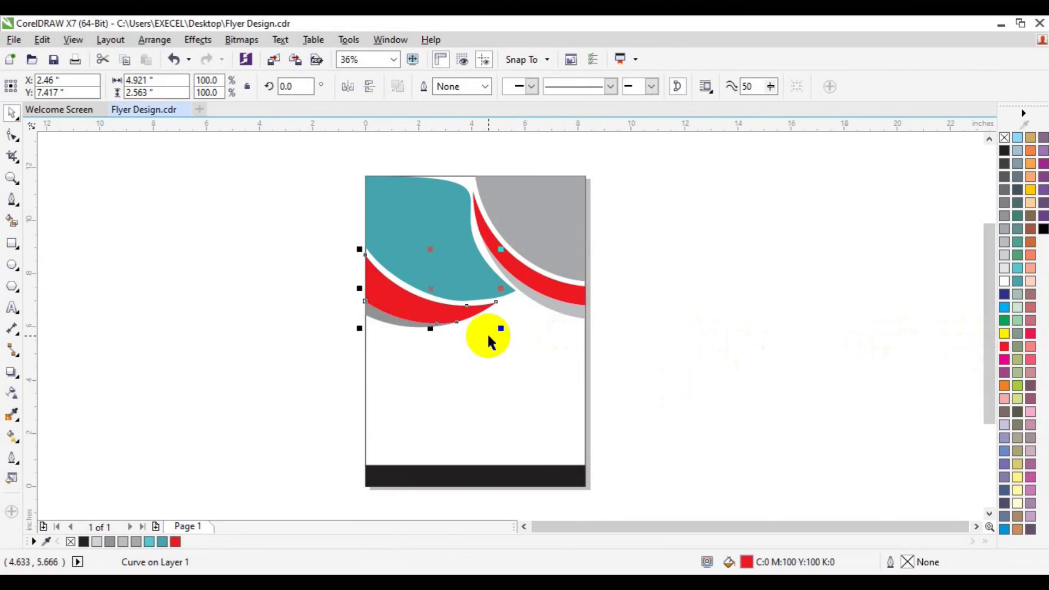
pyautogui.moveTo(549, 230); pyautogui.dragTo(784, 238)
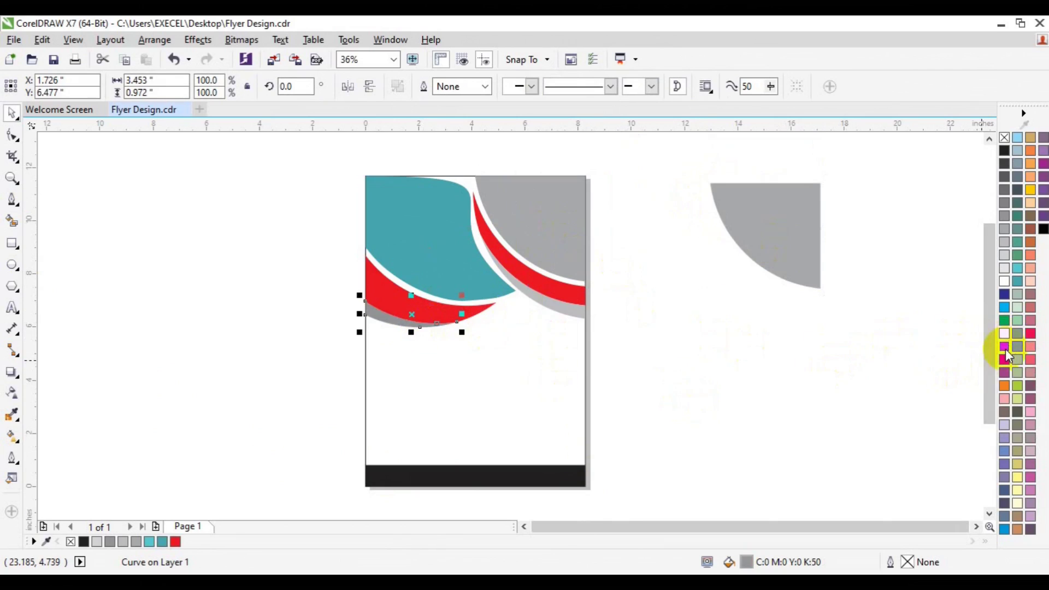
pyautogui.moveTo(1006, 348); pyautogui.dragTo(991, 382)
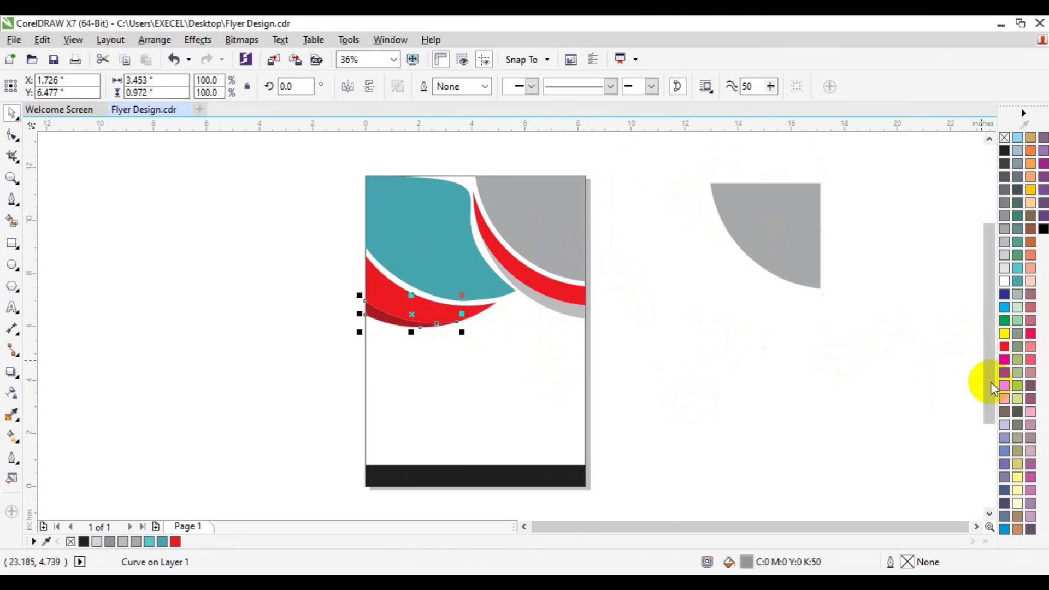
pyautogui.click(574, 317)
pyautogui.click(188, 542)
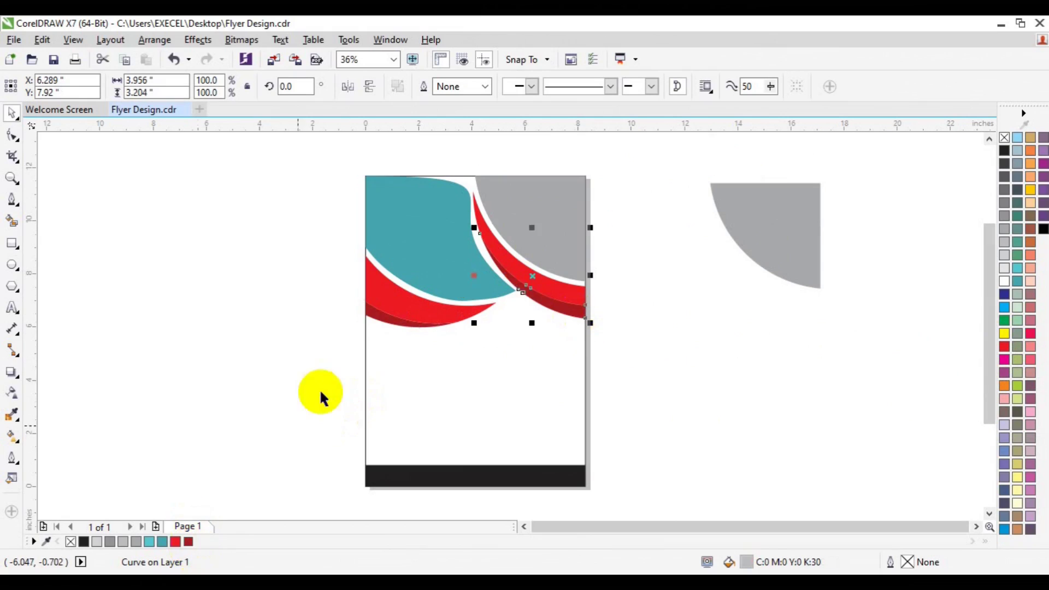
pyautogui.press('Escape')
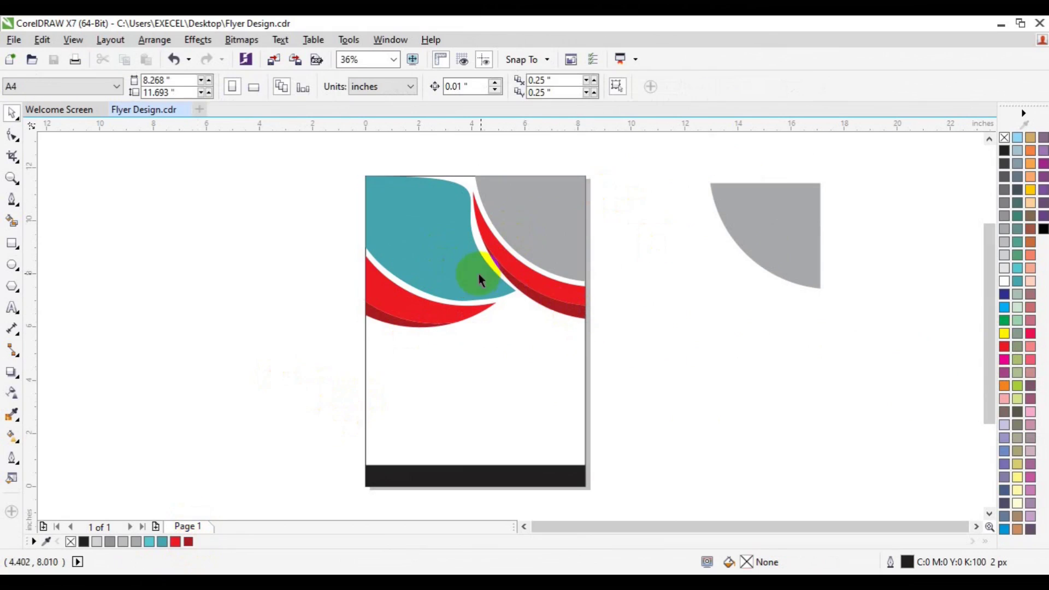
# - Import the city-wallpaper-7 photo and place it over the top-right grey shape
pyautogui.click(273, 60)
pyautogui.click(538, 362)
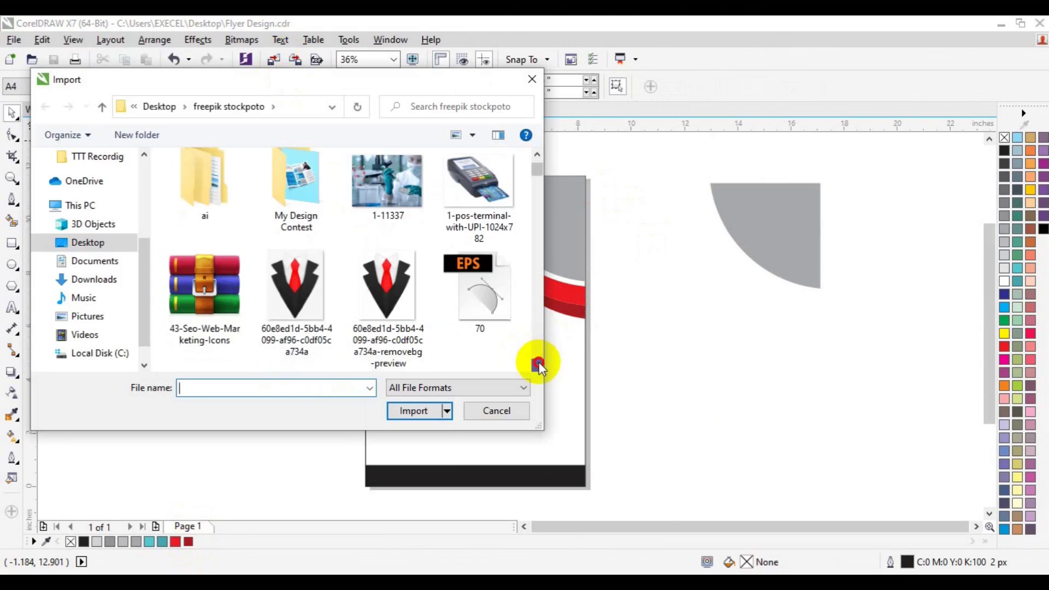
pyautogui.click(538, 362)
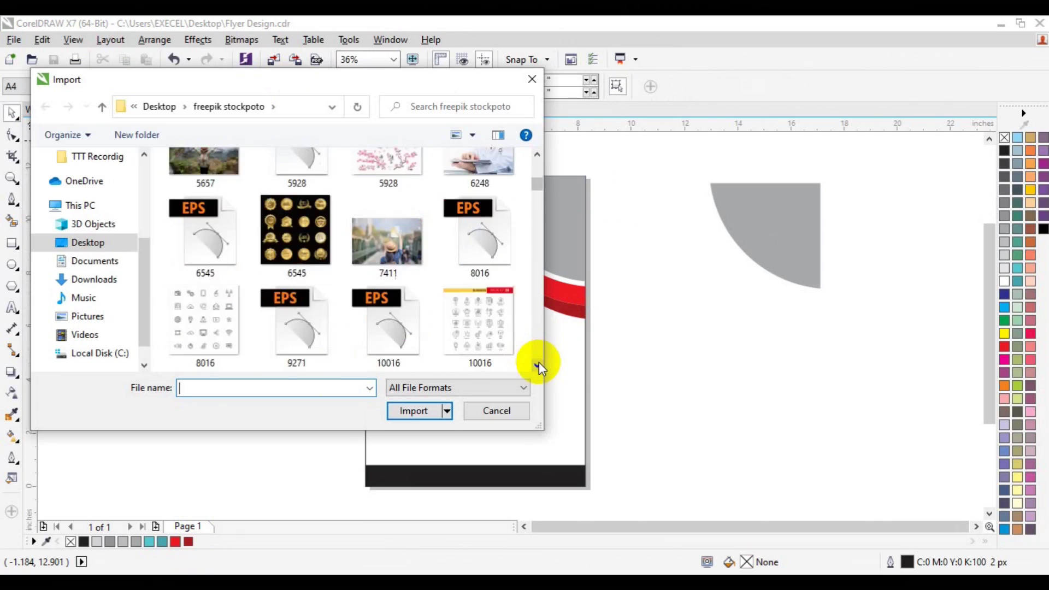
pyautogui.click(539, 362)
pyautogui.click(538, 362)
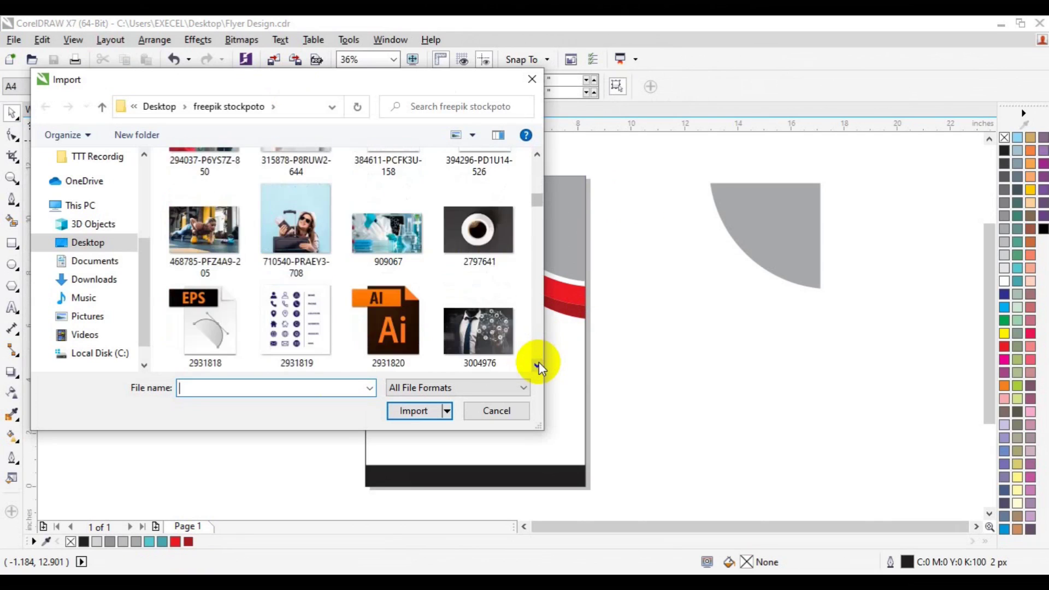
pyautogui.click(538, 362)
pyautogui.click(539, 361)
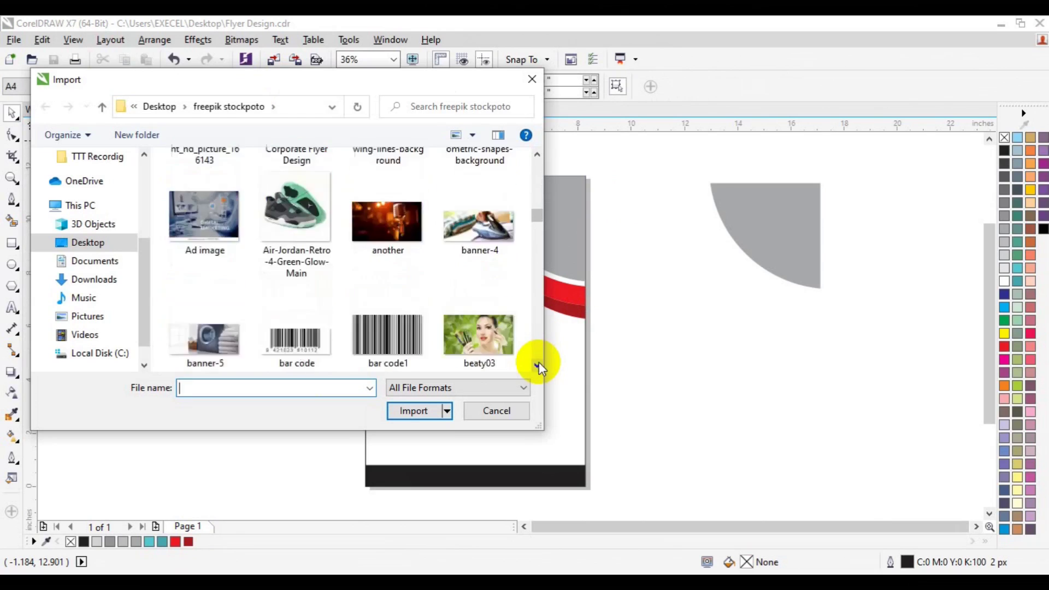
pyautogui.click(538, 361)
pyautogui.click(539, 362)
pyautogui.click(538, 362)
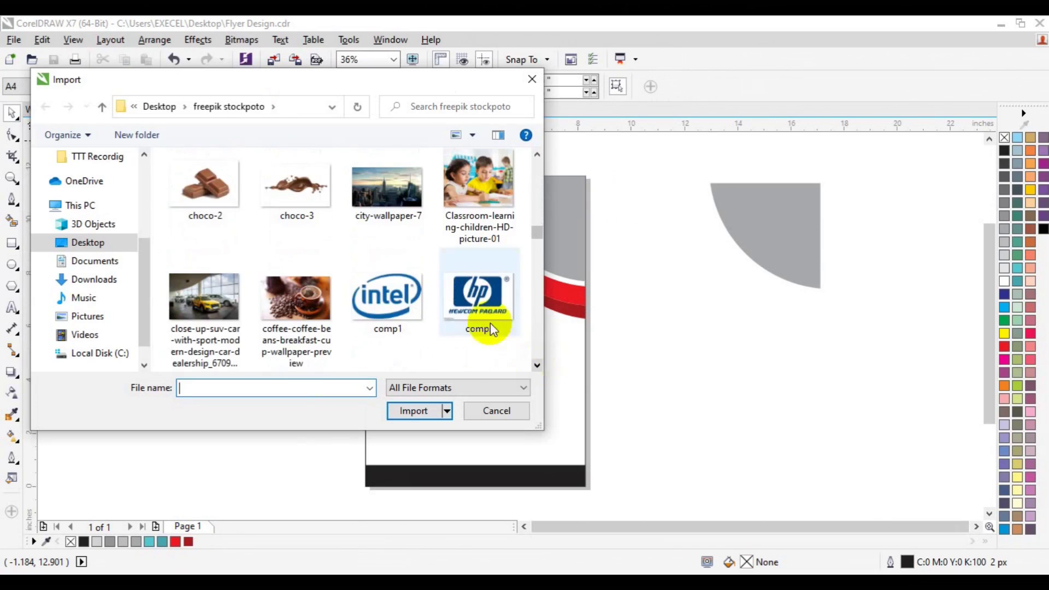
pyautogui.click(390, 197)
pyautogui.click(414, 410)
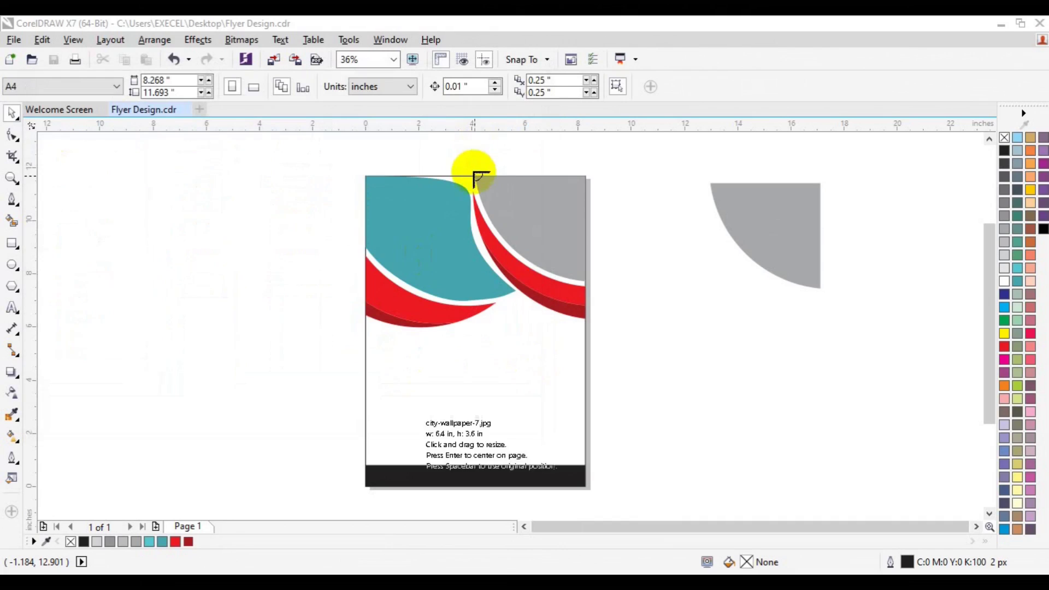
pyautogui.moveTo(475, 175); pyautogui.dragTo(709, 292)
pyautogui.moveTo(579, 228); pyautogui.dragTo(629, 216)
# - PowerClip the city photo inside the top-right grey curve and reposition it within the frame
pyautogui.click(191, 41)
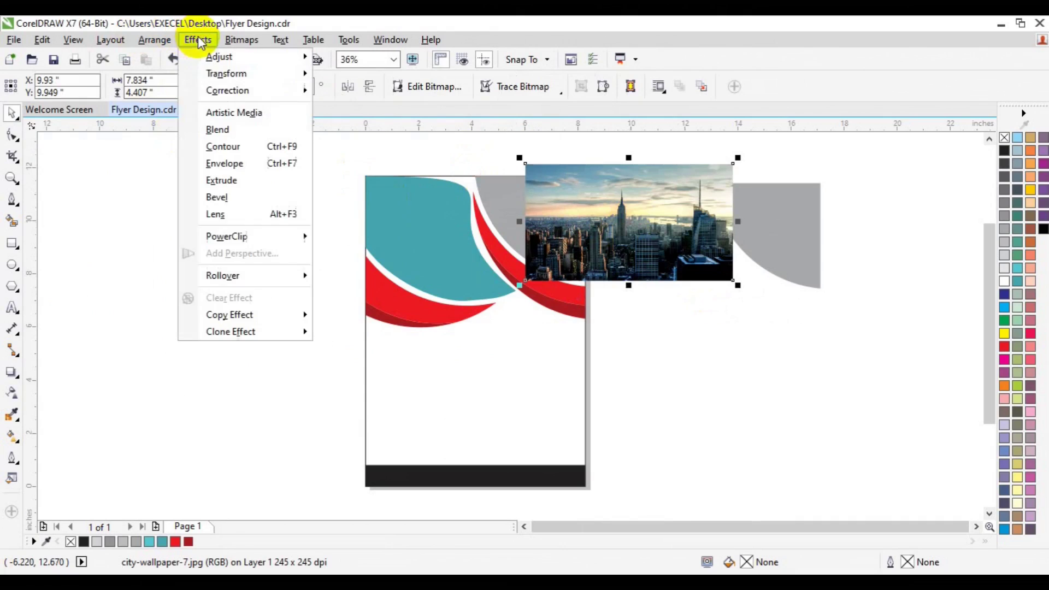
pyautogui.click(382, 232)
pyautogui.click(498, 207)
pyautogui.click(494, 301)
pyautogui.moveTo(582, 258); pyautogui.dragTo(570, 249)
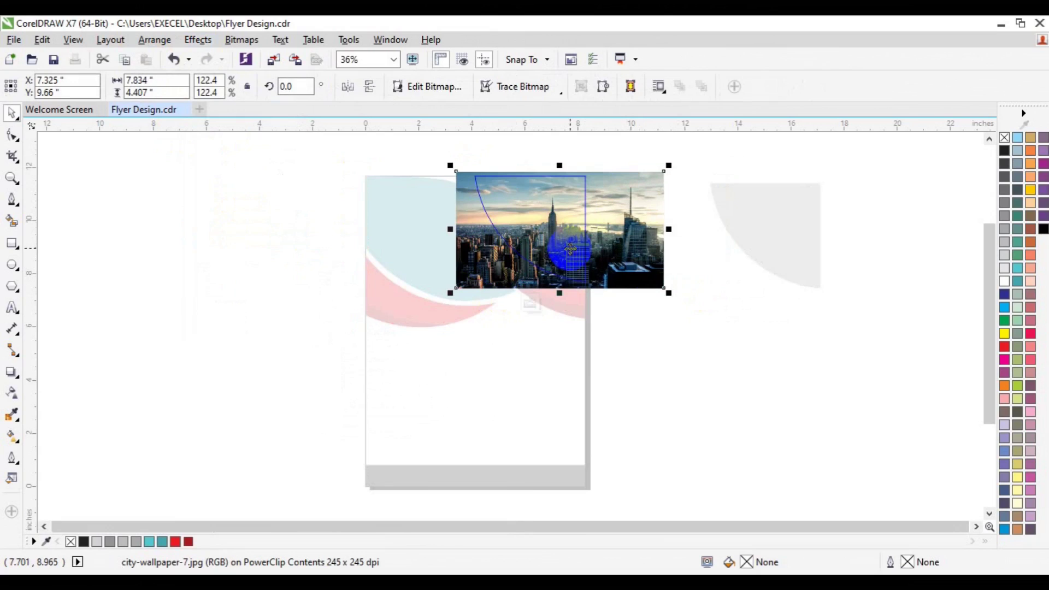
pyautogui.click(529, 304)
pyautogui.click(800, 228)
pyautogui.click(12, 437)
# - Give the quarter-circle a fountain fill from the flyer's red to dark red
pyautogui.click(834, 262)
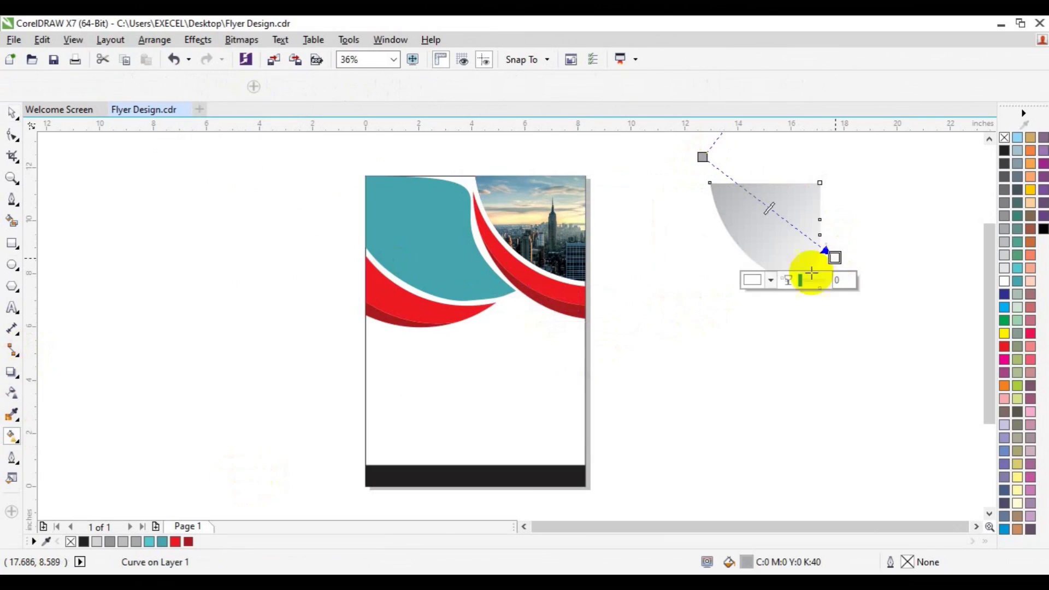
pyautogui.click(771, 279)
pyautogui.click(803, 312)
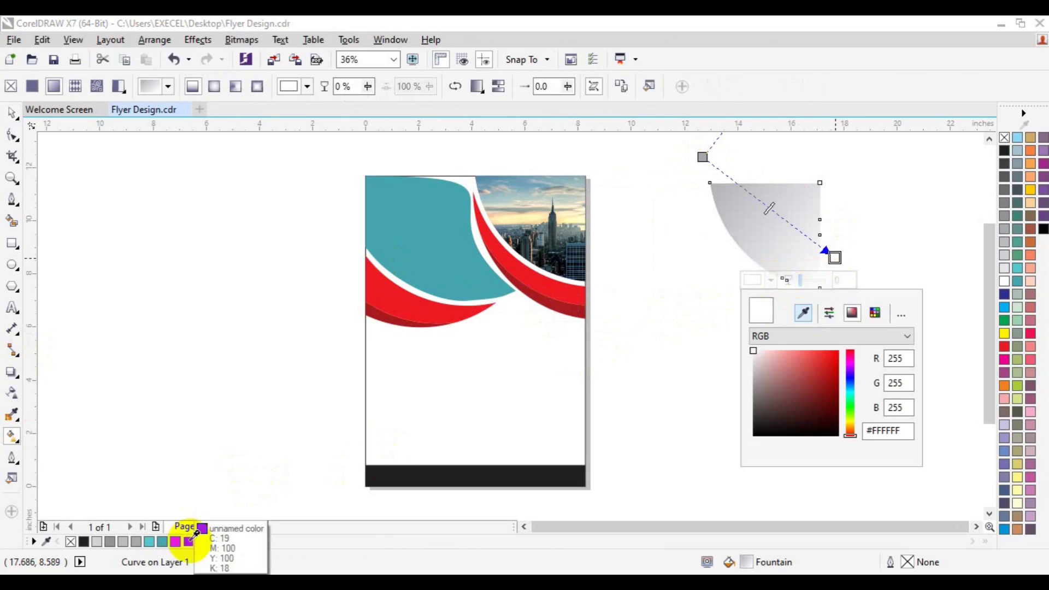
pyautogui.click(187, 541)
pyautogui.click(702, 157)
pyautogui.click(638, 179)
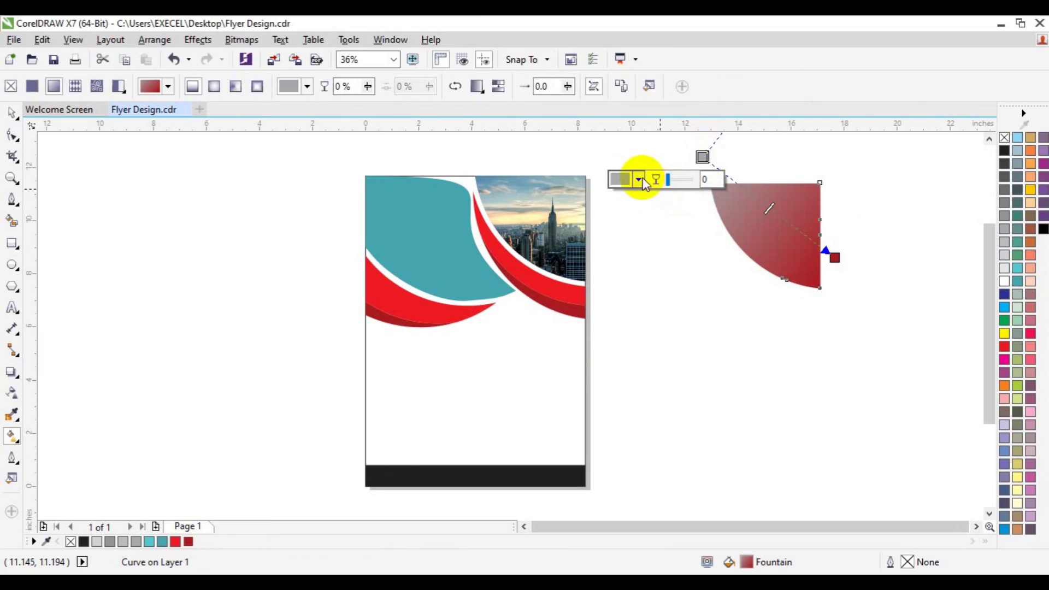
pyautogui.click(670, 213)
pyautogui.click(489, 261)
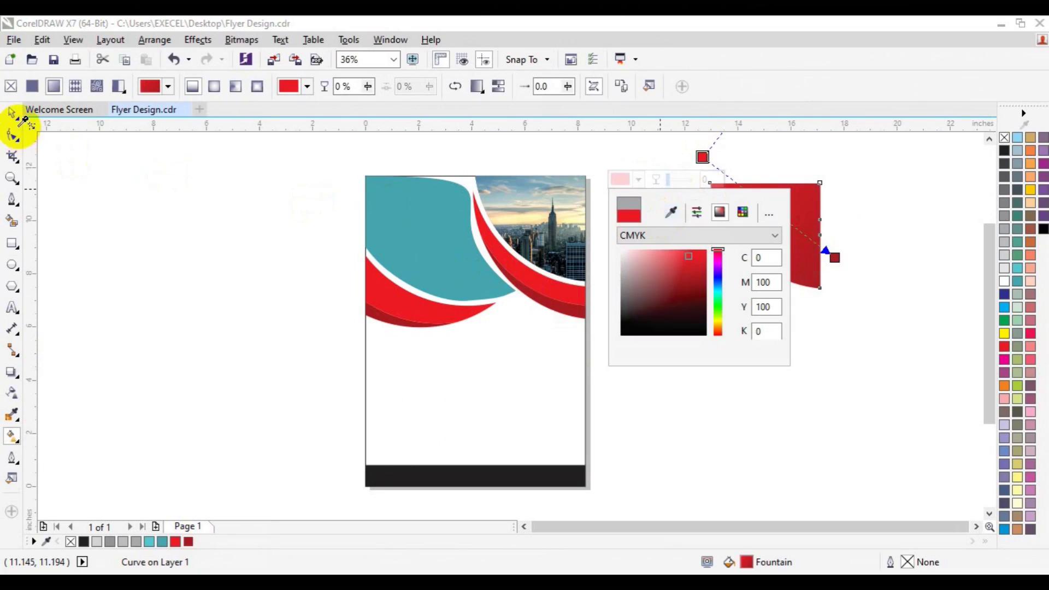
pyautogui.click(11, 113)
# - Move the red quarter shape onto the flyer and align it to the page's top-right corner
pyautogui.click(749, 234)
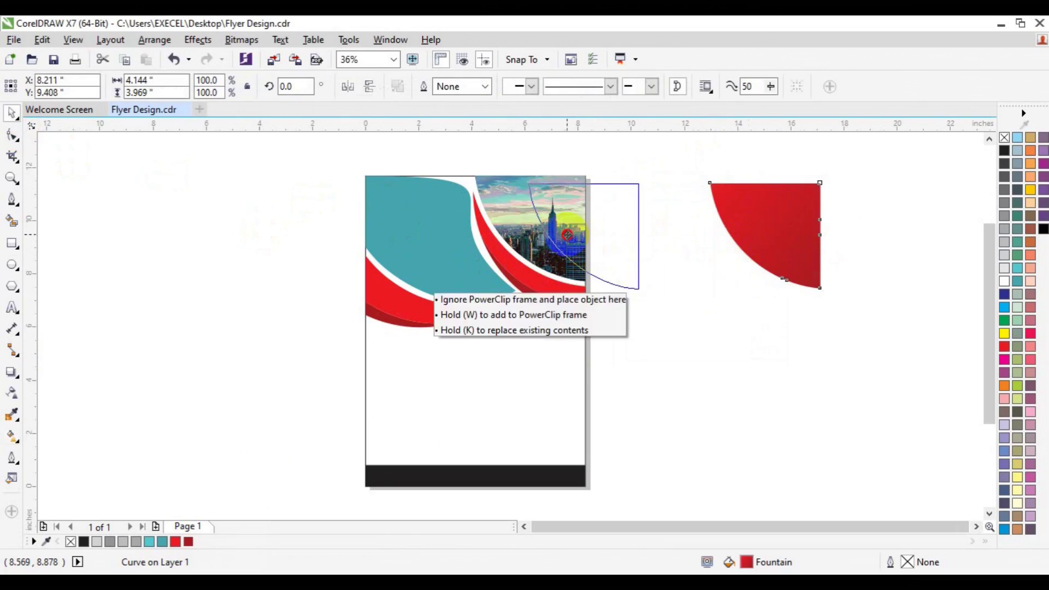
pyautogui.moveTo(748, 234); pyautogui.dragTo(567, 233)
pyautogui.keyDown('shift'); pyautogui.click(559, 379); pyautogui.keyUp('shift')
pyautogui.press('t')
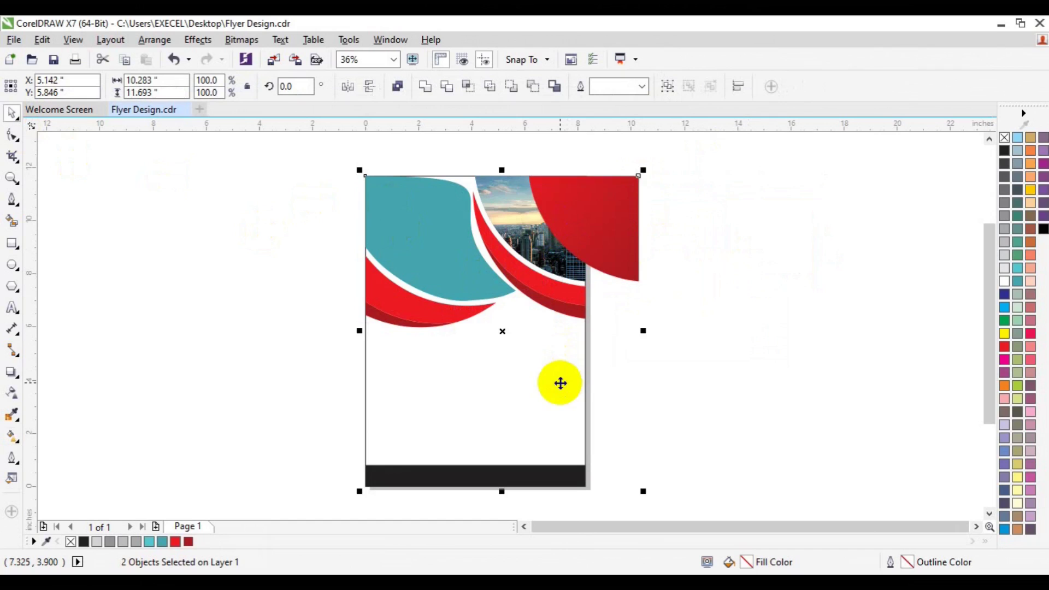
pyautogui.press('r')
pyautogui.click(558, 235)
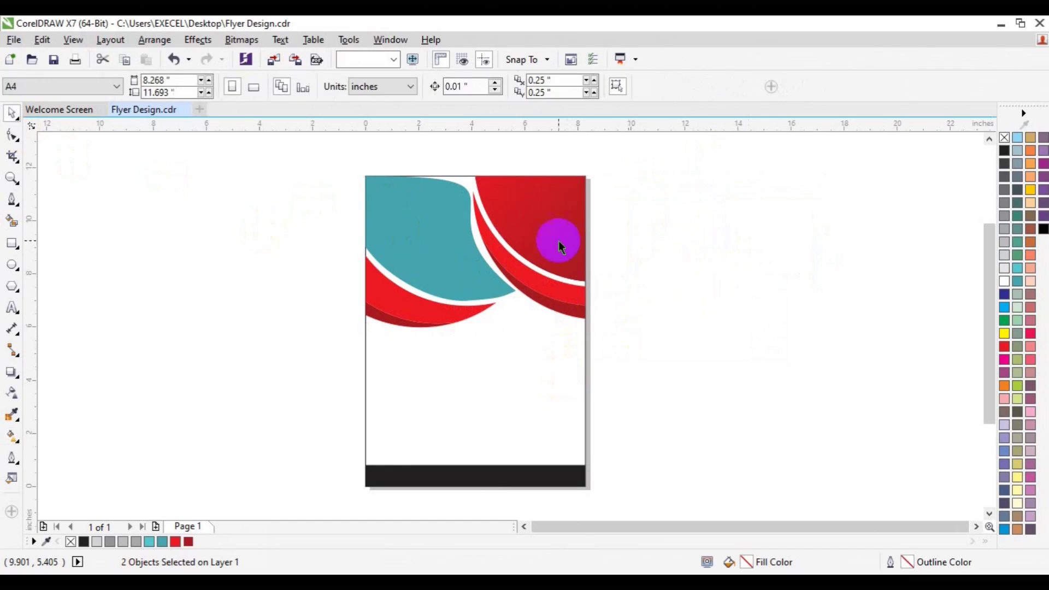
# - Add a downward linear transparency to the red shape using Subtract blend mode
pyautogui.click(11, 392)
pyautogui.moveTo(550, 163); pyautogui.dragTo(551, 247)
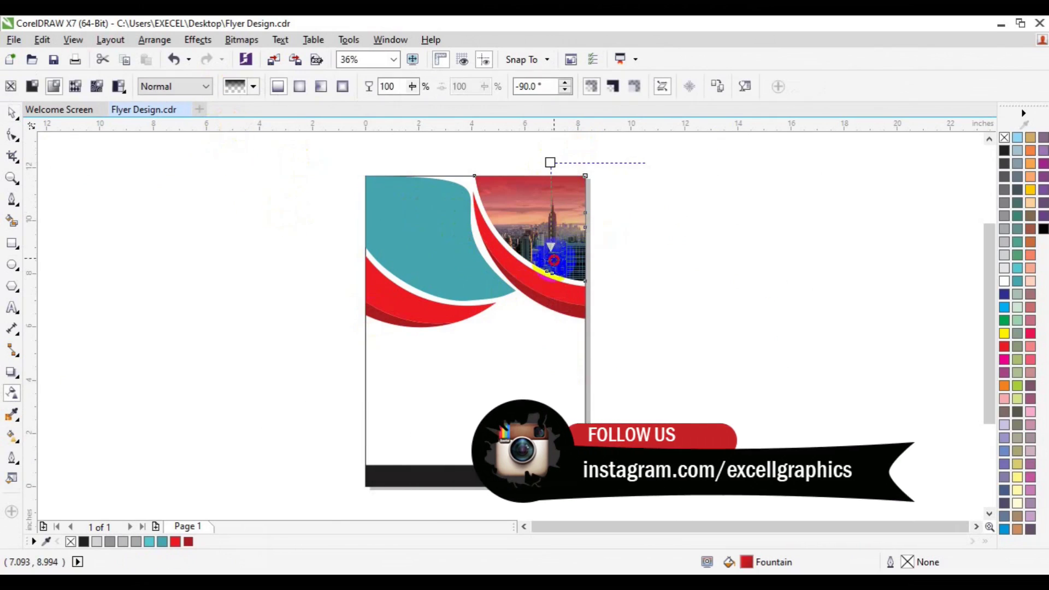
pyautogui.moveTo(550, 247); pyautogui.dragTo(550, 272)
pyautogui.click(204, 86)
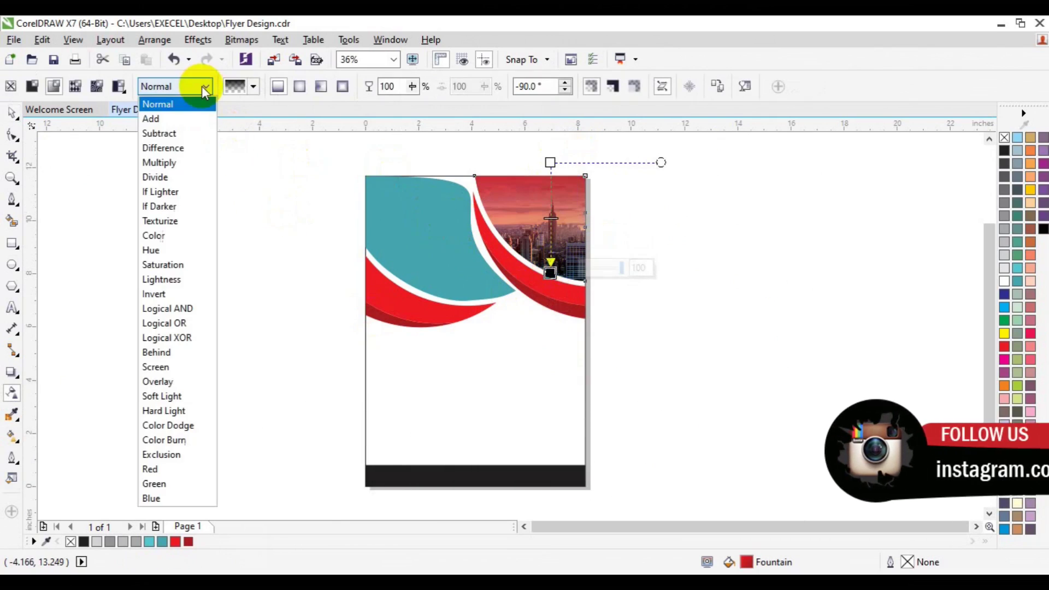
pyautogui.click(174, 134)
pyautogui.click(550, 272)
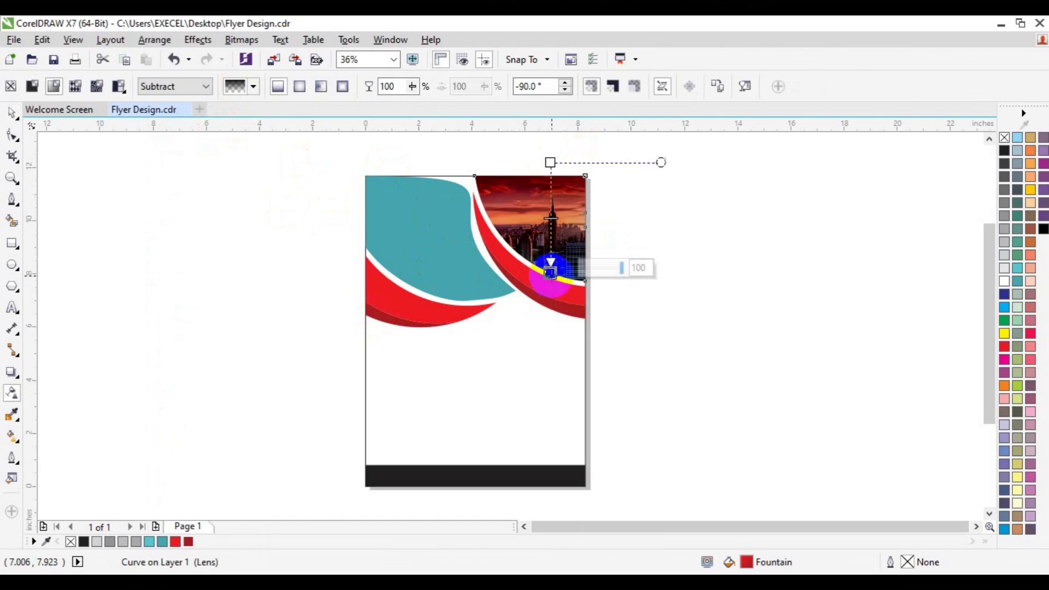
pyautogui.click(11, 113)
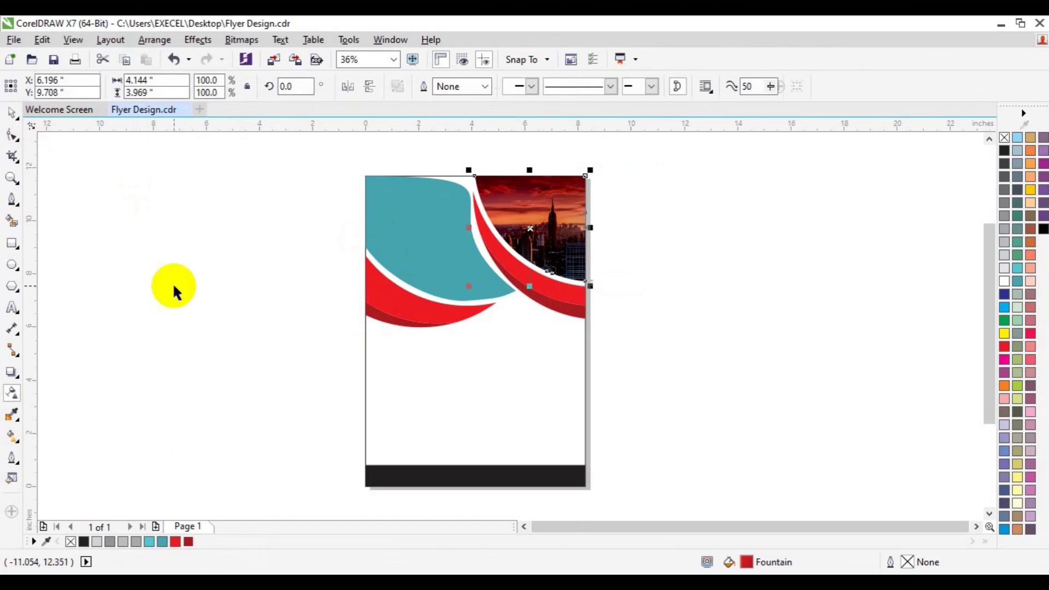
pyautogui.click(698, 300)
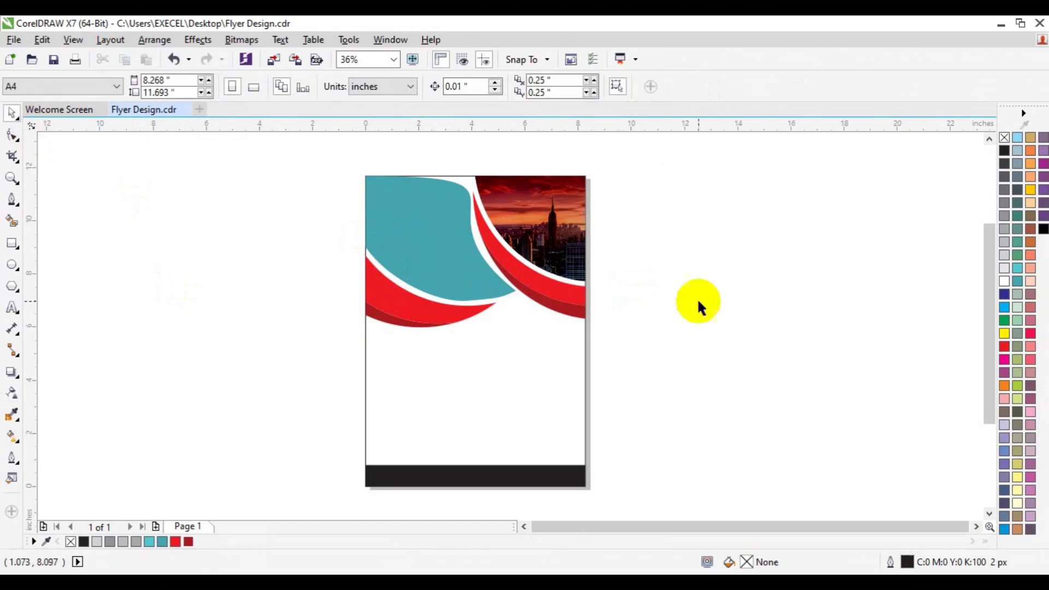
# - Browse the import window down to the happy-female-professional photo
pyautogui.click(273, 64)
pyautogui.scroll(-2, 534, 311)
pyautogui.scroll(-2, 533, 310)
pyautogui.scroll(-3, 533, 311)
pyautogui.scroll(-3, 533, 311)
pyautogui.scroll(-3, 533, 311)
pyautogui.scroll(-3, 533, 310)
pyautogui.scroll(-3, 533, 310)
pyautogui.scroll(-3, 534, 310)
pyautogui.scroll(-3, 533, 311)
pyautogui.scroll(-2, 533, 311)
pyautogui.scroll(-3, 533, 310)
pyautogui.scroll(-3, 533, 310)
pyautogui.scroll(-3, 533, 311)
pyautogui.scroll(-2, 533, 310)
pyautogui.scroll(-3, 533, 310)
pyautogui.scroll(-3, 533, 311)
pyautogui.scroll(-3, 533, 310)
pyautogui.scroll(-3, 533, 310)
pyautogui.scroll(-3, 533, 310)
pyautogui.scroll(-3, 534, 310)
# - Import the businesswoman photo, size it over the flyer's top-left, and mirror it horizontally
pyautogui.click(296, 208)
pyautogui.click(407, 415)
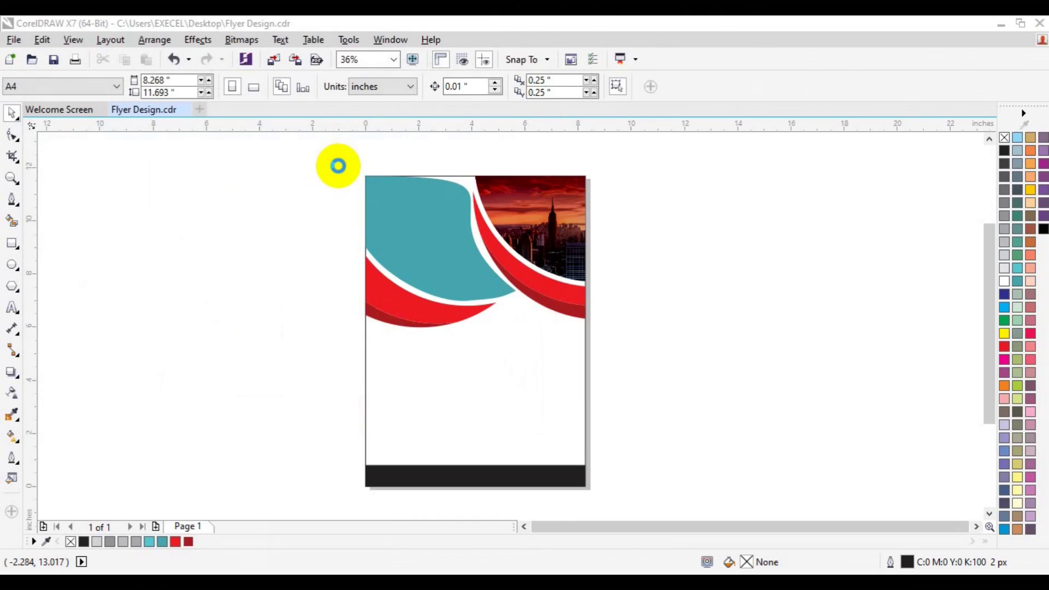
pyautogui.moveTo(350, 172); pyautogui.dragTo(544, 298)
pyautogui.click(347, 93)
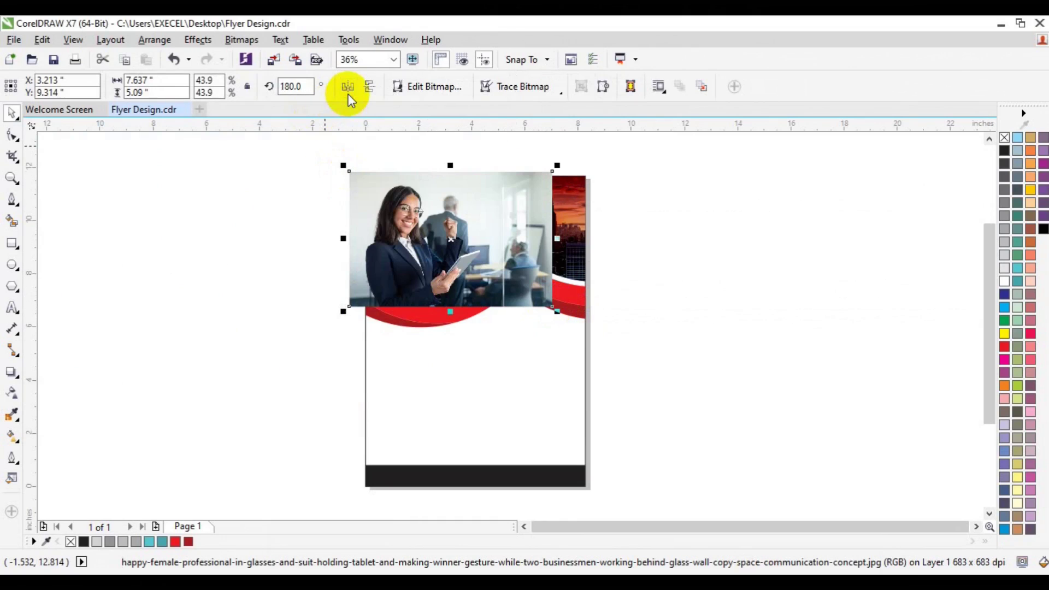
# - PowerClip the businesswoman photo into the teal curve, shifting it left and scaling to 41.8%
pyautogui.moveTo(432, 257); pyautogui.dragTo(481, 257)
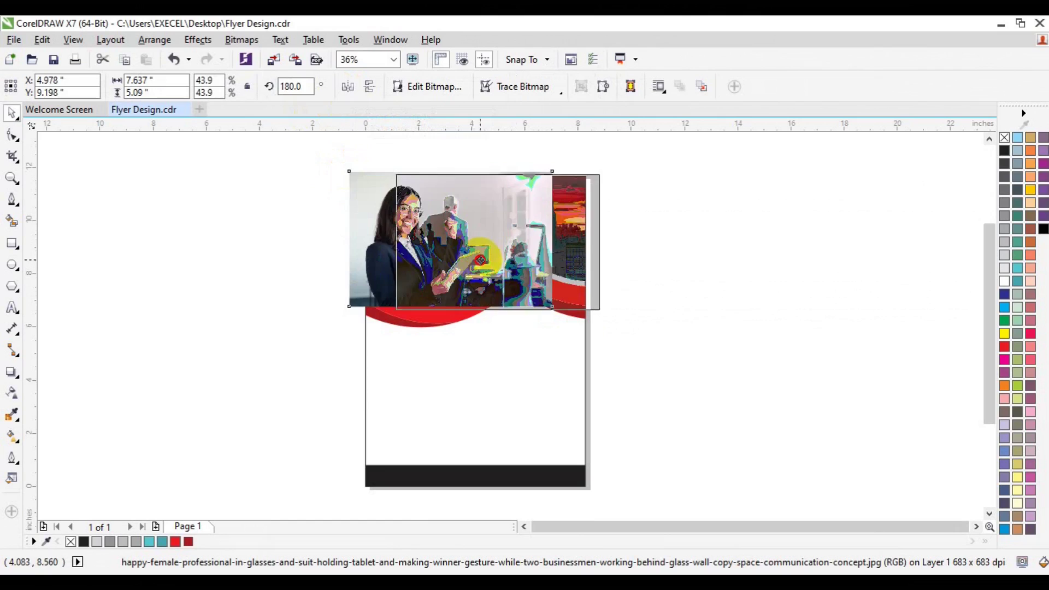
pyautogui.click(198, 39)
pyautogui.click(332, 234)
pyautogui.click(371, 246)
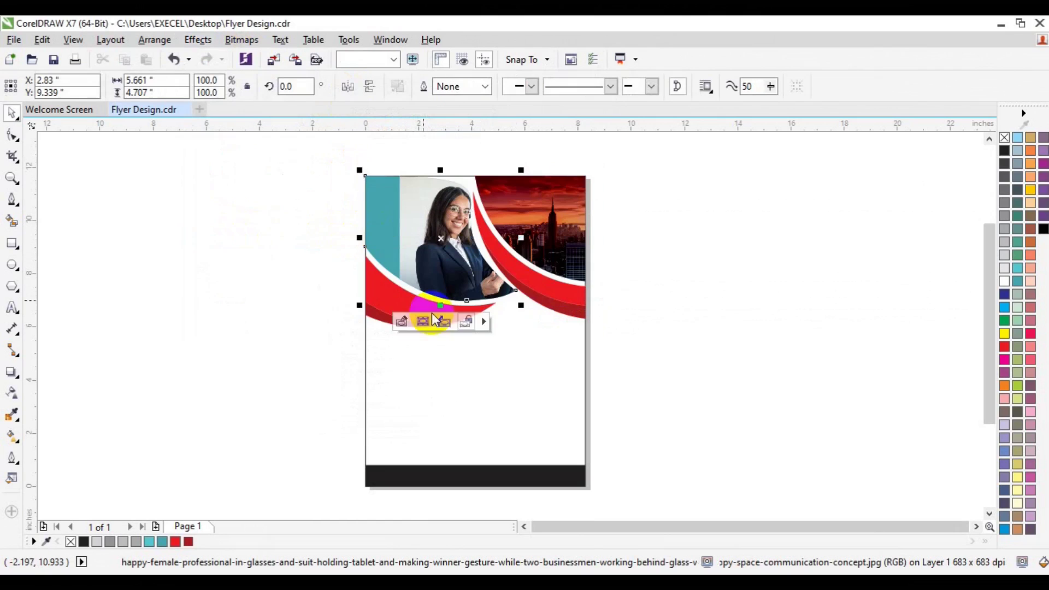
pyautogui.click(401, 321)
pyautogui.moveTo(551, 278); pyautogui.dragTo(512, 274)
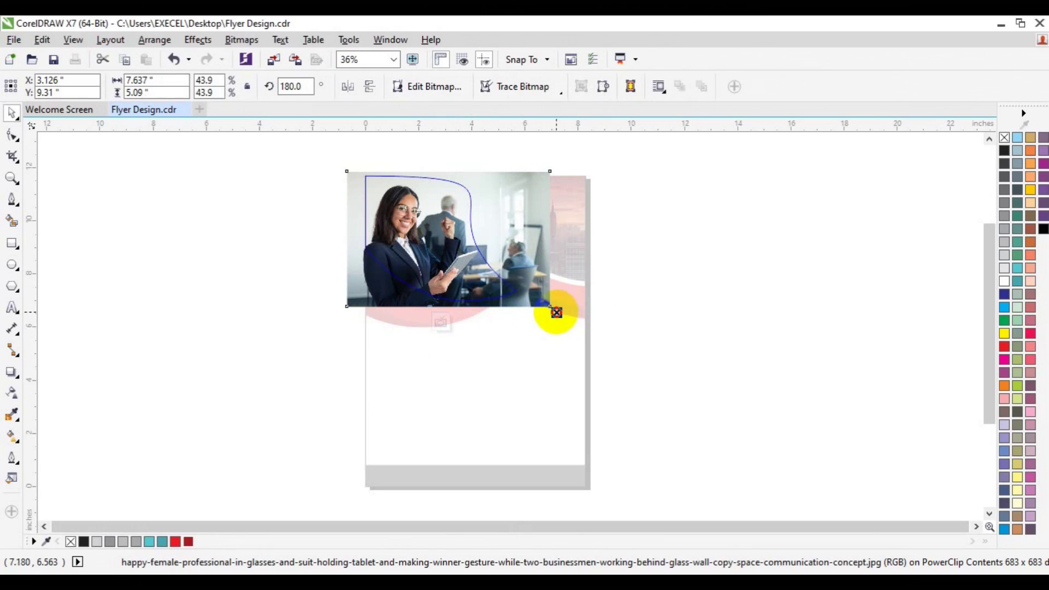
pyautogui.moveTo(557, 312); pyautogui.dragTo(552, 307)
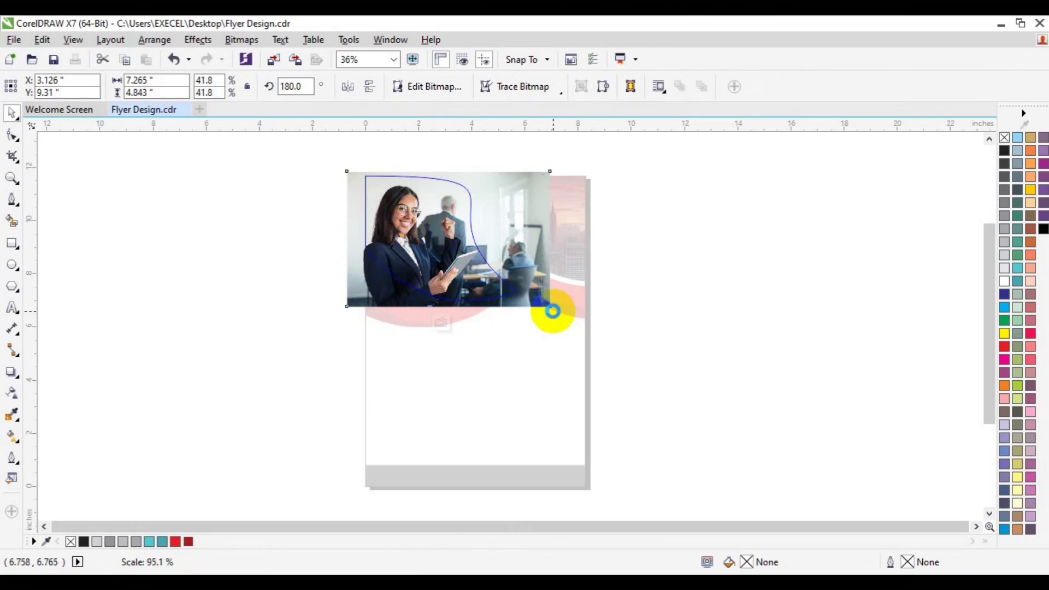
pyautogui.click(443, 324)
pyautogui.press('Escape')
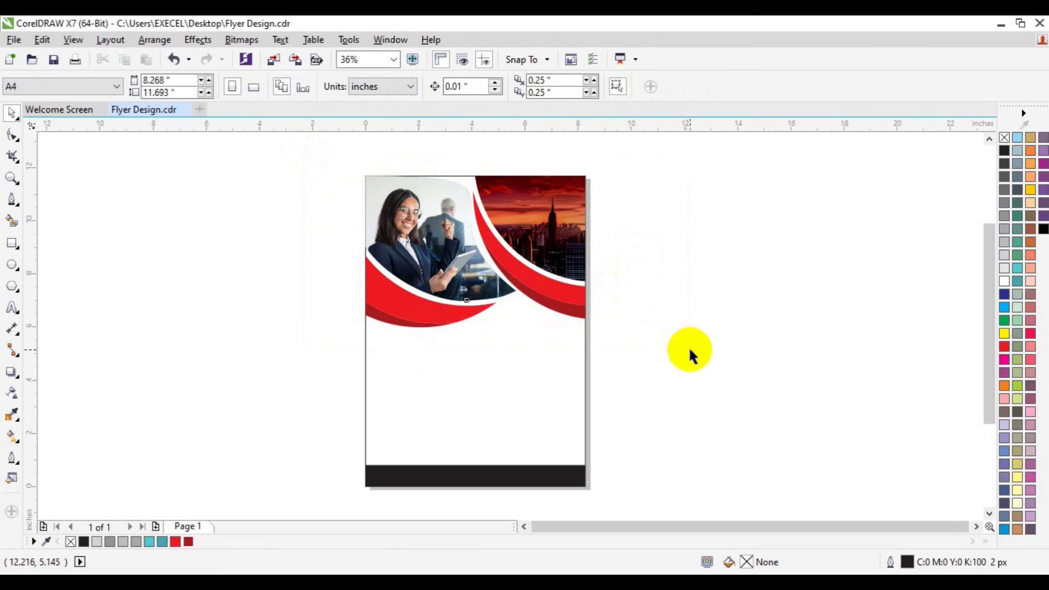
pyautogui.moveTo(295, 141); pyautogui.dragTo(689, 355)
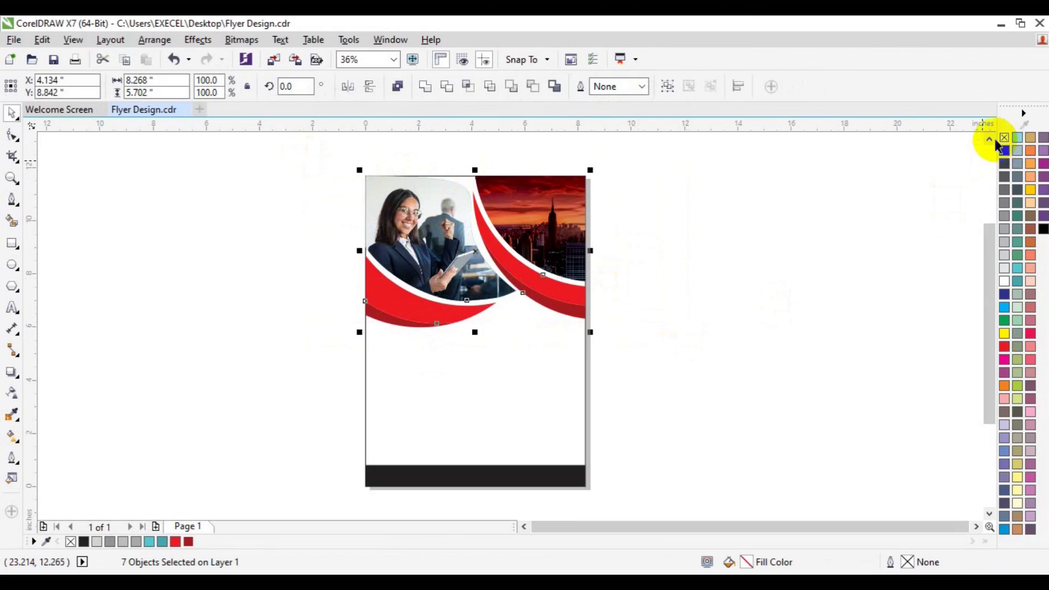
# - Change the black bottom bar's fill to red
pyautogui.click(689, 365)
pyautogui.click(502, 492)
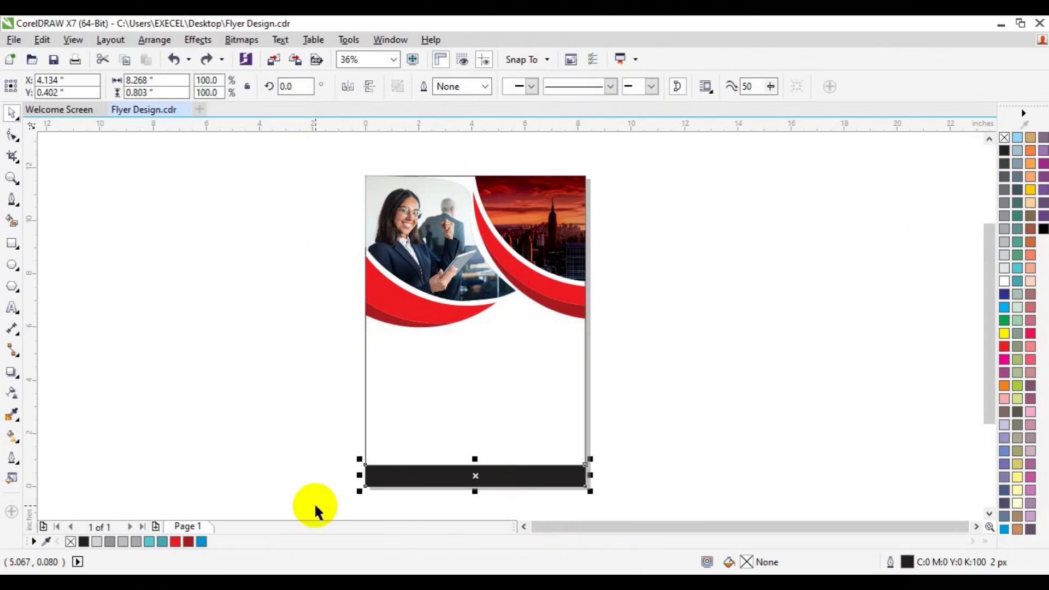
pyautogui.click(175, 541)
pyautogui.click(271, 469)
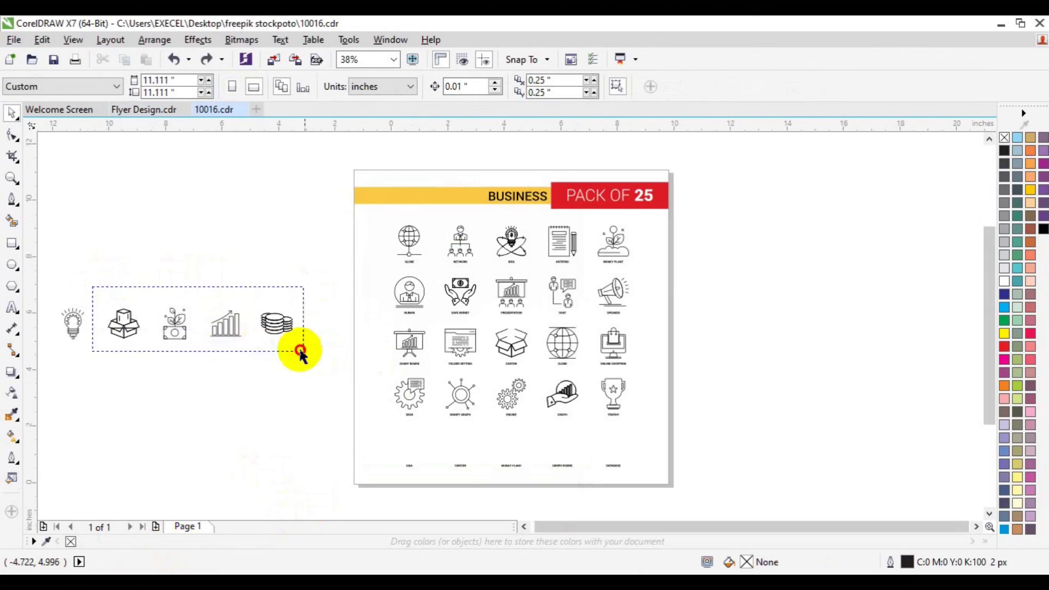
# - Paste the box, plant, chart and coins icons from 10016.cdr into the flyer and shrink them
pyautogui.moveTo(92, 289); pyautogui.dragTo(319, 356)
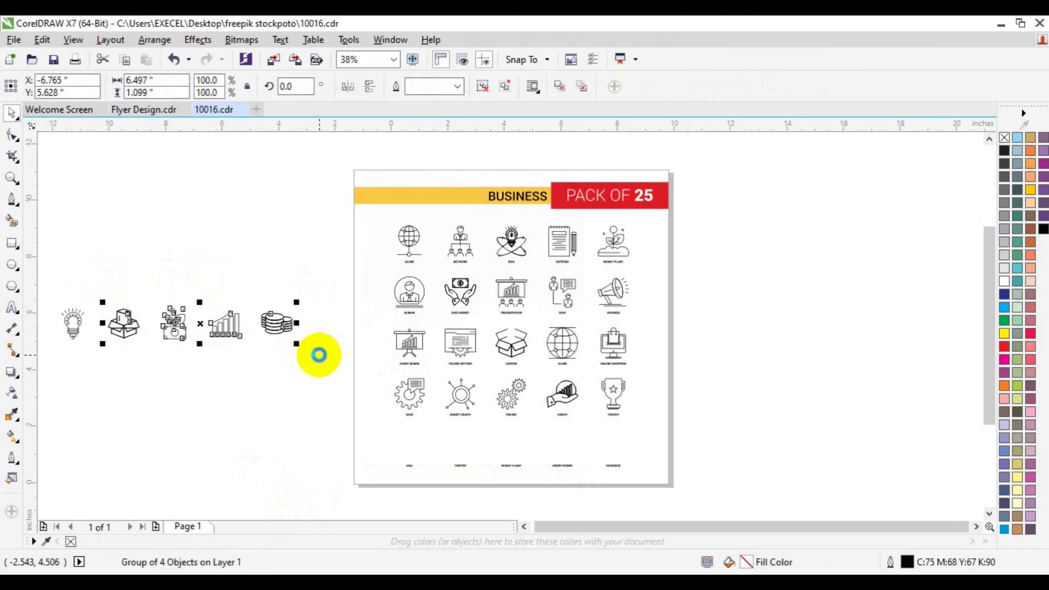
pyautogui.click(151, 112)
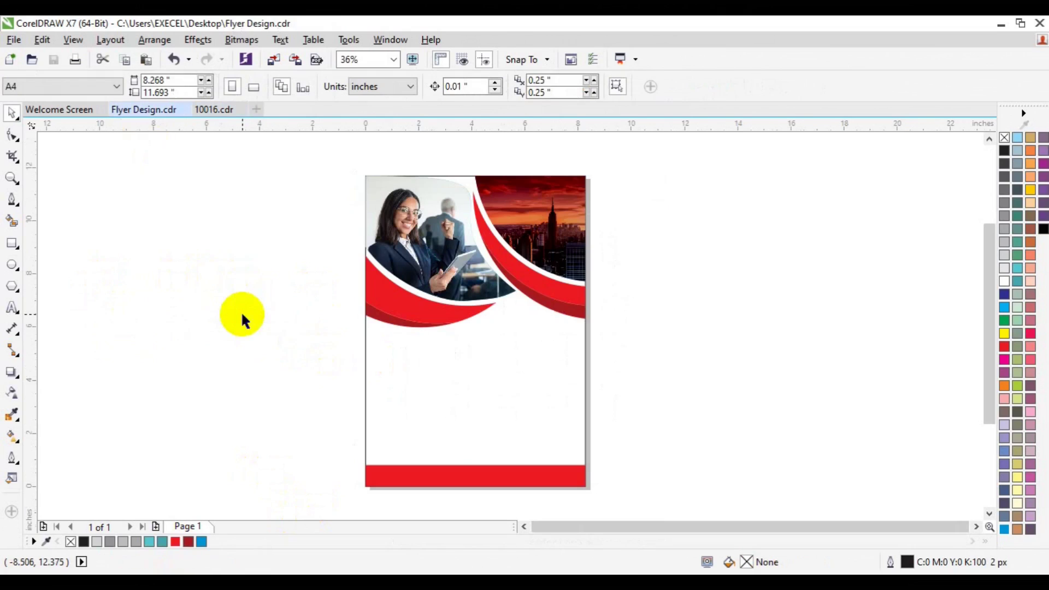
pyautogui.hotkey('ctrl', 'v')
pyautogui.press('p')
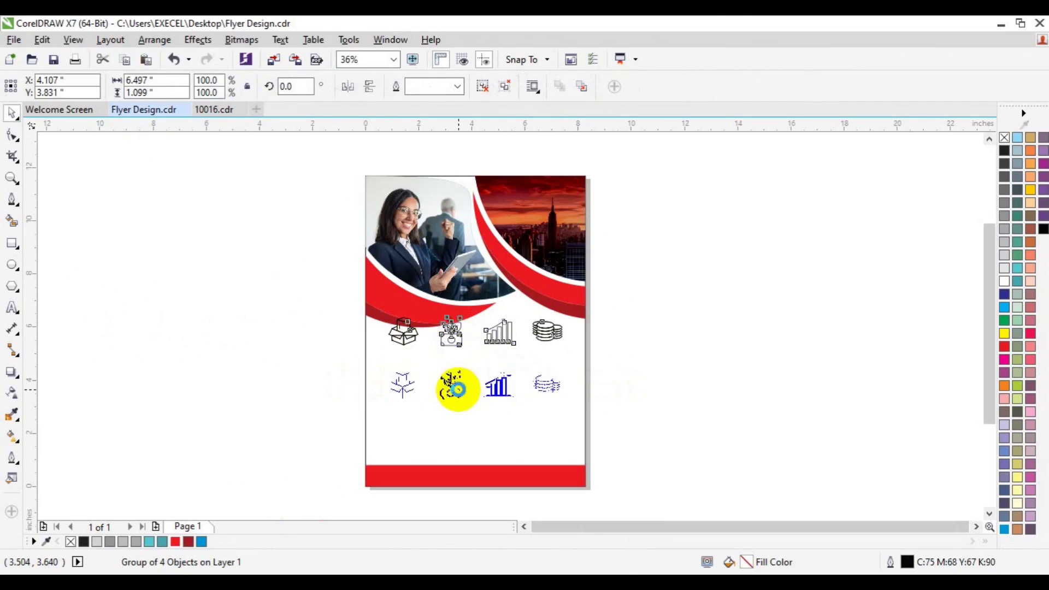
pyautogui.moveTo(458, 338); pyautogui.dragTo(458, 390)
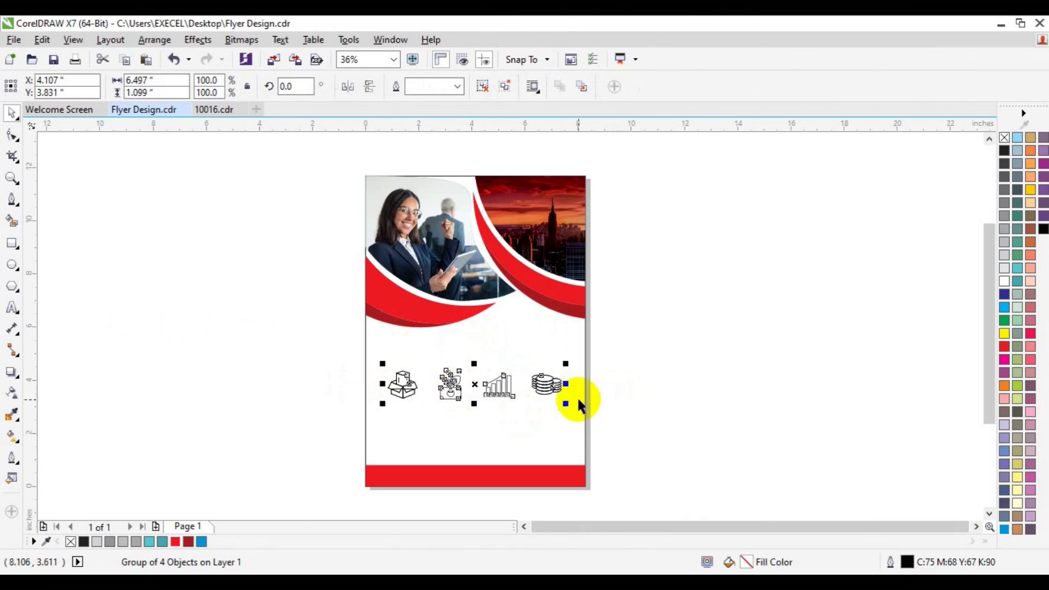
pyautogui.moveTo(568, 403); pyautogui.dragTo(555, 400)
pyautogui.moveTo(475, 383); pyautogui.dragTo(710, 377)
# - Centre the icon row on the page below the header curves and scale it down
pyautogui.click(12, 179)
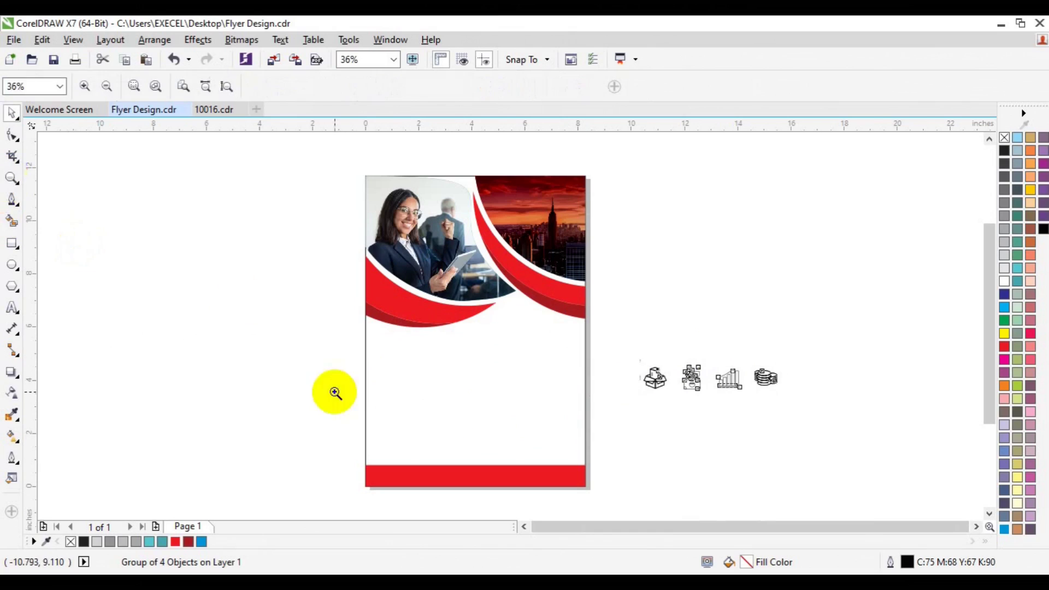
pyautogui.click(452, 416)
pyautogui.press('space')
pyautogui.press('p')
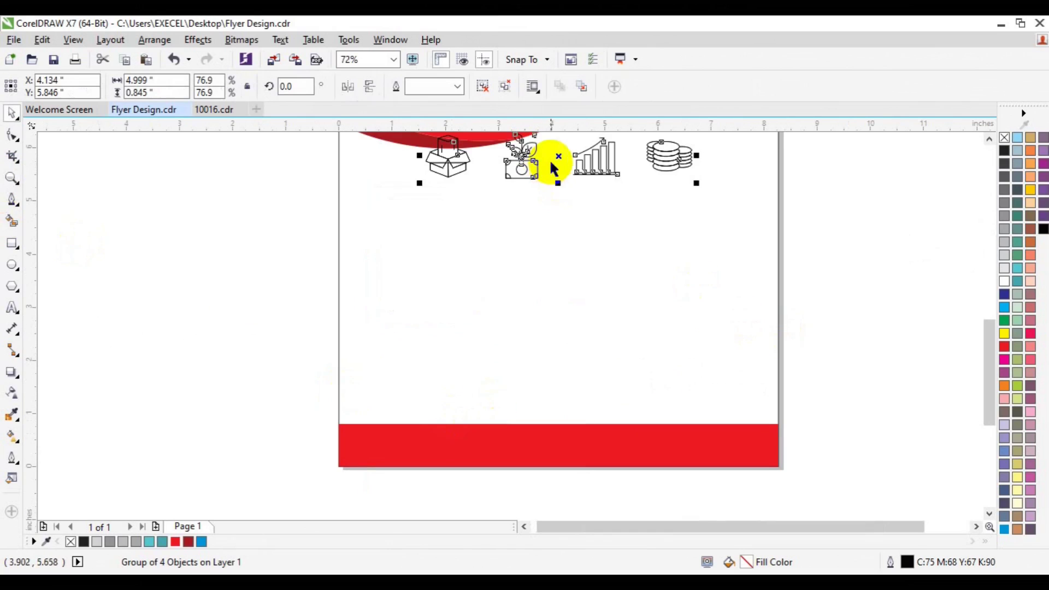
pyautogui.moveTo(562, 154); pyautogui.dragTo(545, 243)
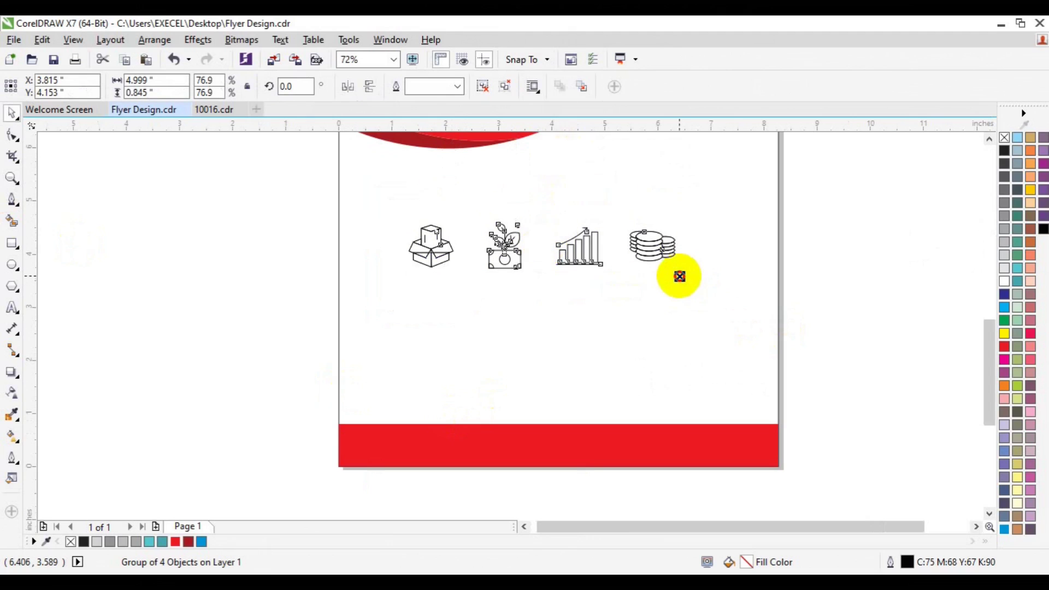
pyautogui.moveTo(679, 276); pyautogui.dragTo(634, 266)
pyautogui.click(847, 320)
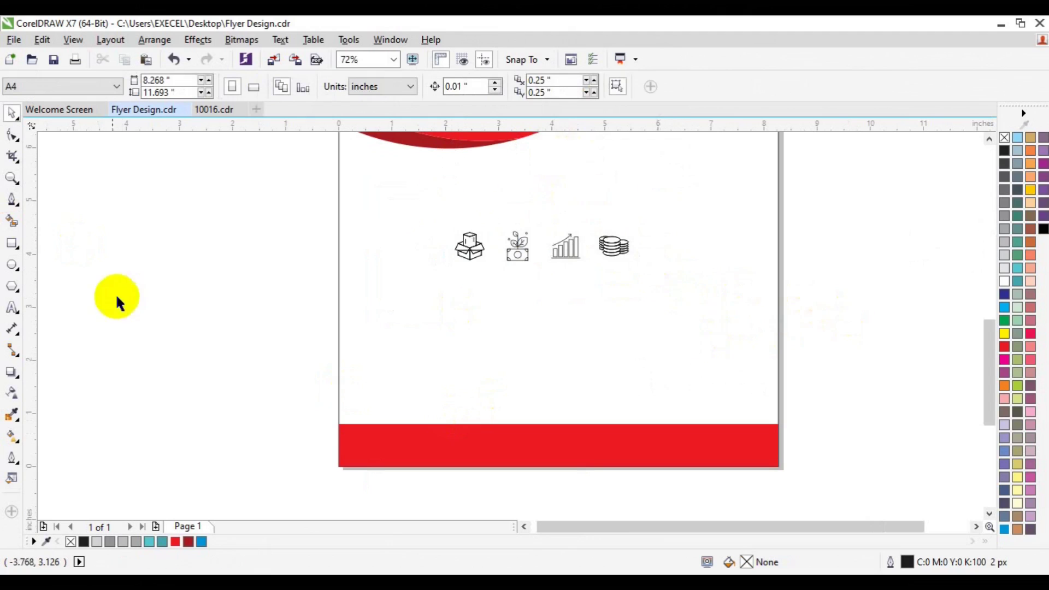
# - Draw a red circle with no outline below the icons
pyautogui.click(12, 265)
pyautogui.moveTo(379, 313); pyautogui.dragTo(425, 364)
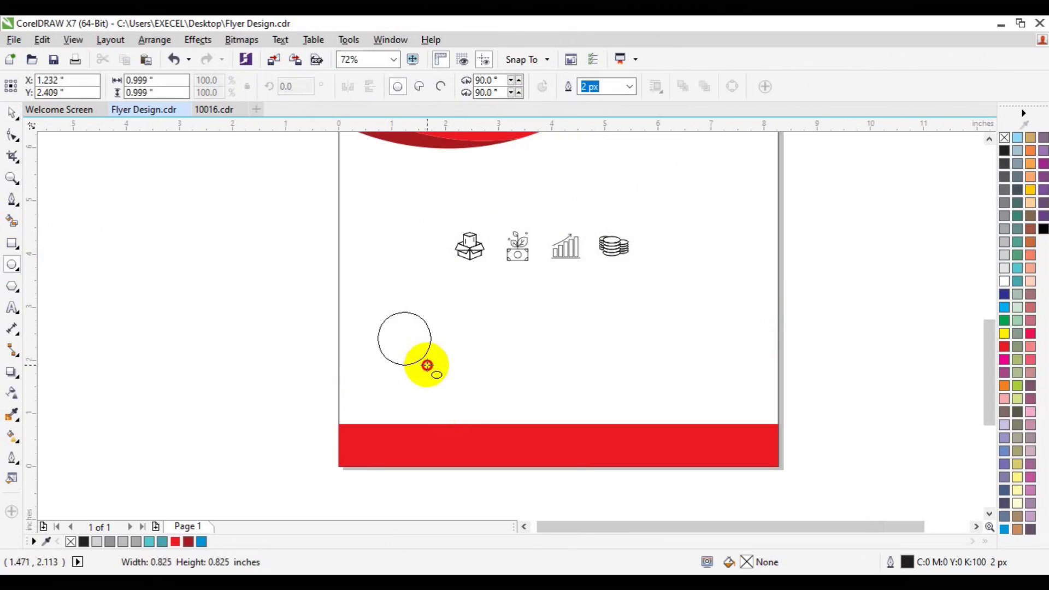
pyautogui.click(175, 541)
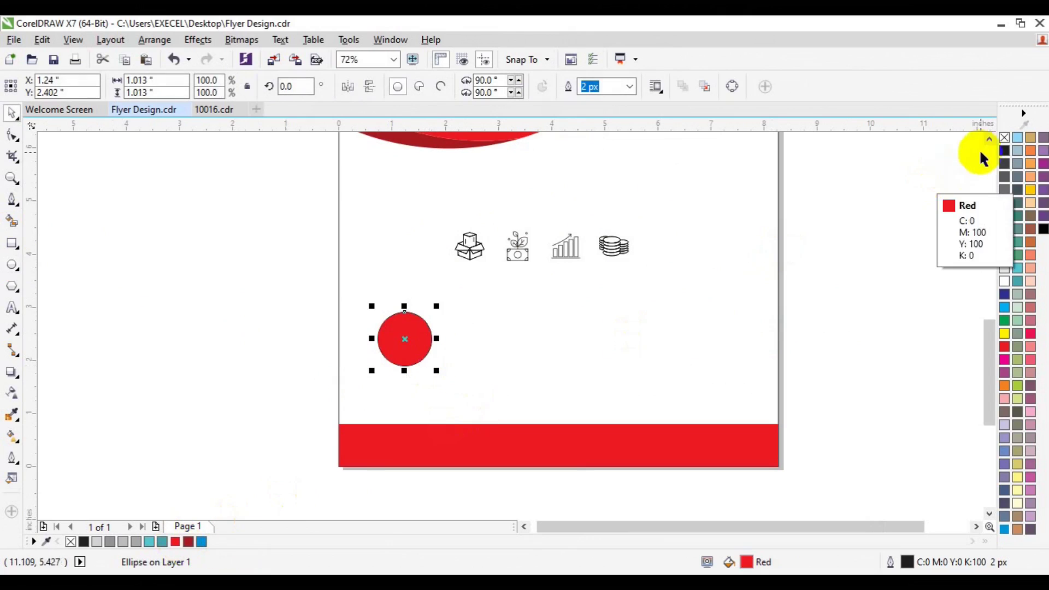
pyautogui.rightClick(1004, 138)
# - Duplicate the circle into a row of four, group them and move the group lower
pyautogui.moveTo(438, 346); pyautogui.dragTo(497, 340)
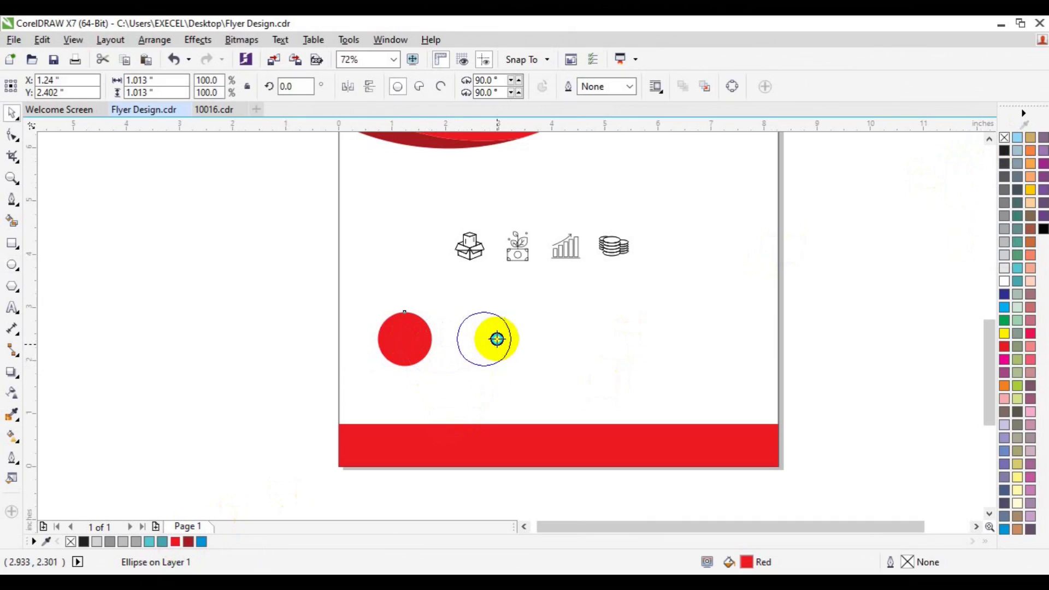
pyautogui.click(538, 364)
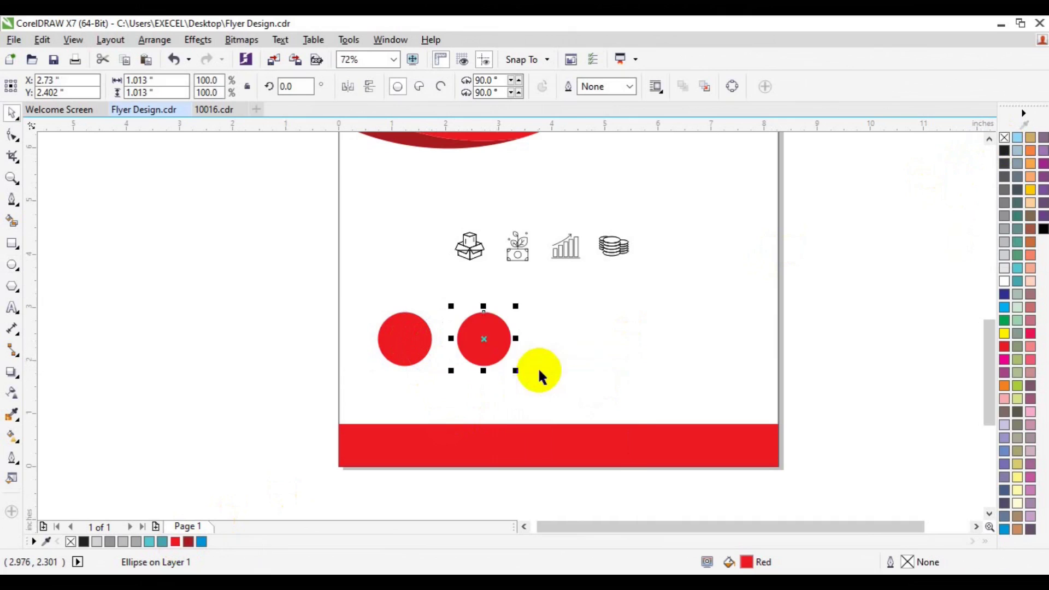
pyautogui.hotkey('ctrl', 'r')
pyautogui.hotkey('ctrl', 'r')
pyautogui.moveTo(306, 289); pyautogui.dragTo(707, 377)
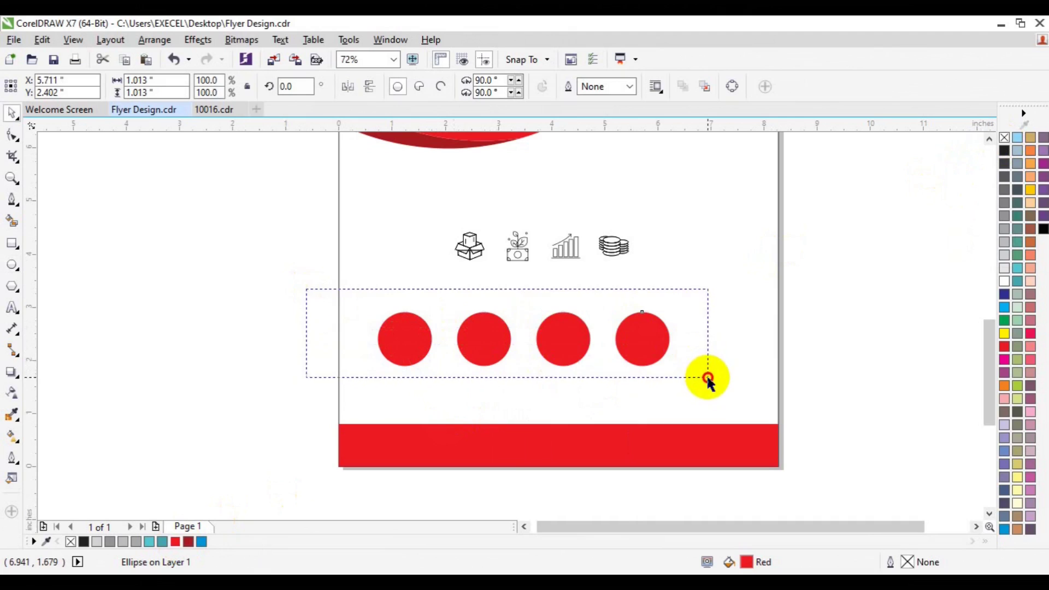
pyautogui.hotkey('ctrl', 'g')
pyautogui.moveTo(516, 336); pyautogui.dragTo(560, 157)
pyautogui.moveTo(551, 293); pyautogui.dragTo(555, 304)
# - Ungroup, delete the three extra circles and recopy the circle for even spacing
pyautogui.click(489, 87)
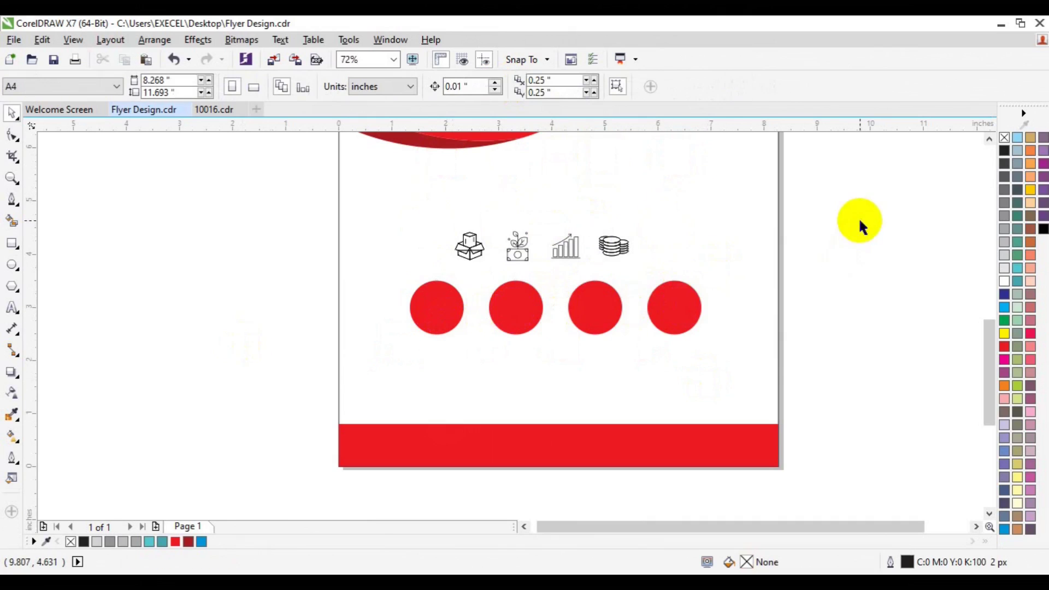
pyautogui.moveTo(860, 223); pyautogui.dragTo(486, 375)
pyautogui.press('Delete')
pyautogui.moveTo(426, 334); pyautogui.dragTo(512, 334)
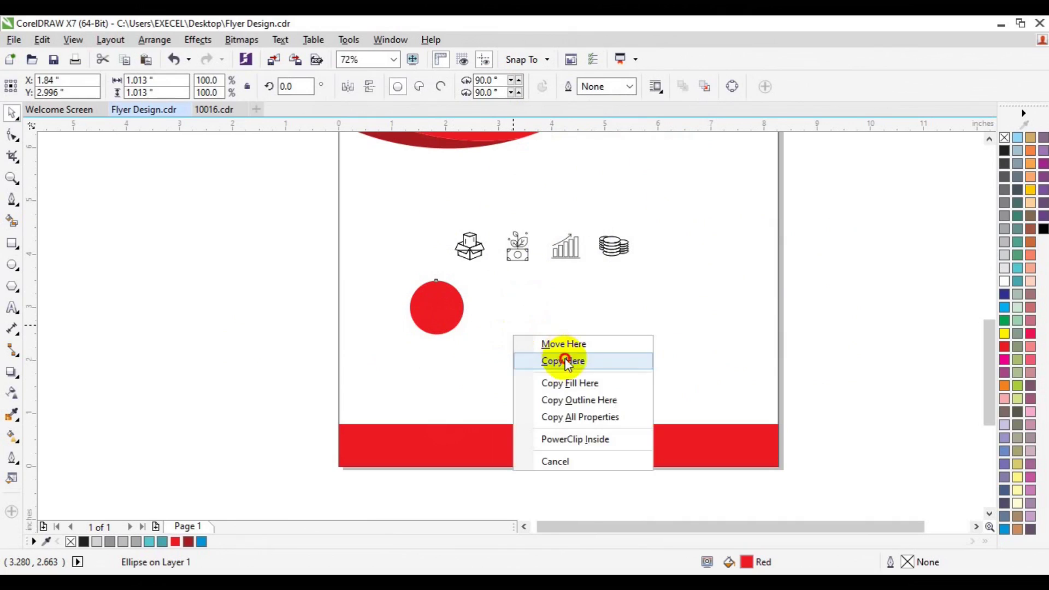
pyautogui.click(563, 358)
pyautogui.hotkey('ctrl', 'r')
pyautogui.hotkey('ctrl', 'r')
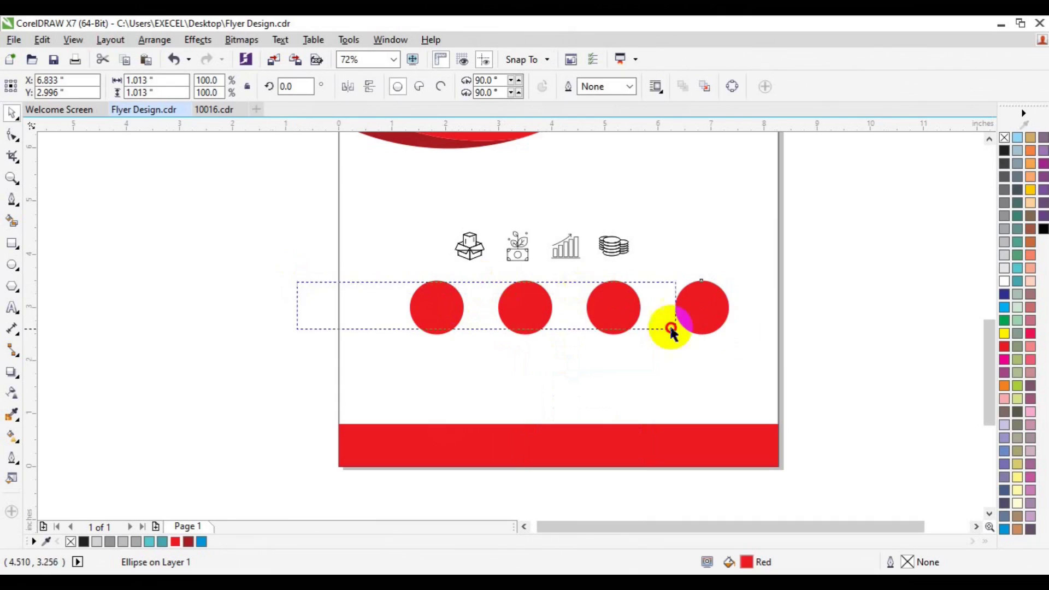
# - Group the four circles and centre the row horizontally on the page
pyautogui.moveTo(298, 281); pyautogui.dragTo(784, 351)
pyautogui.moveTo(241, 265); pyautogui.dragTo(769, 339)
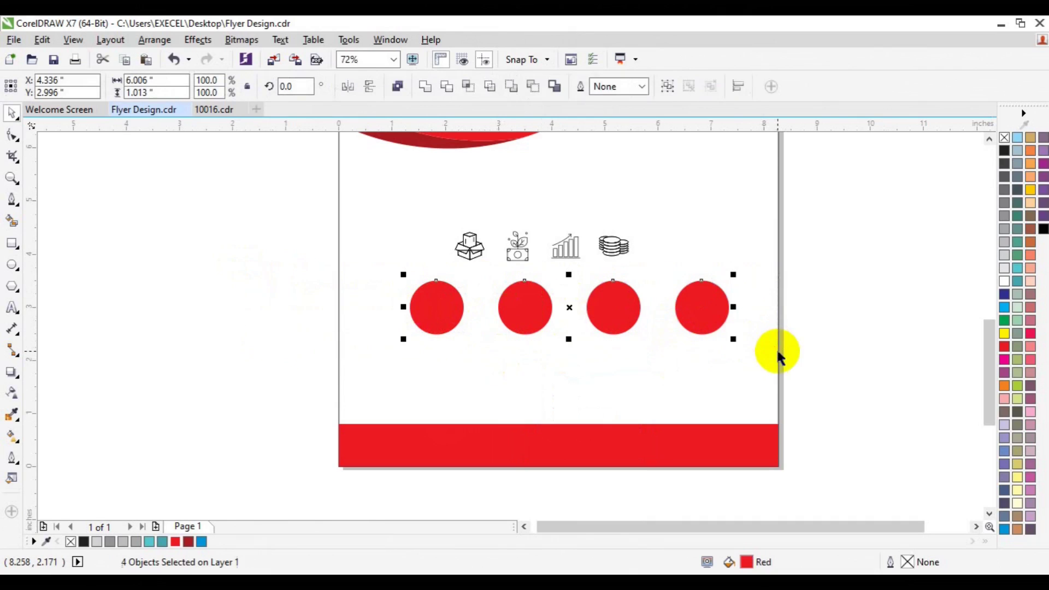
pyautogui.hotkey('ctrl', 'g')
pyautogui.keyDown('shift'); pyautogui.click(759, 358); pyautogui.keyUp('shift')
pyautogui.press('c')
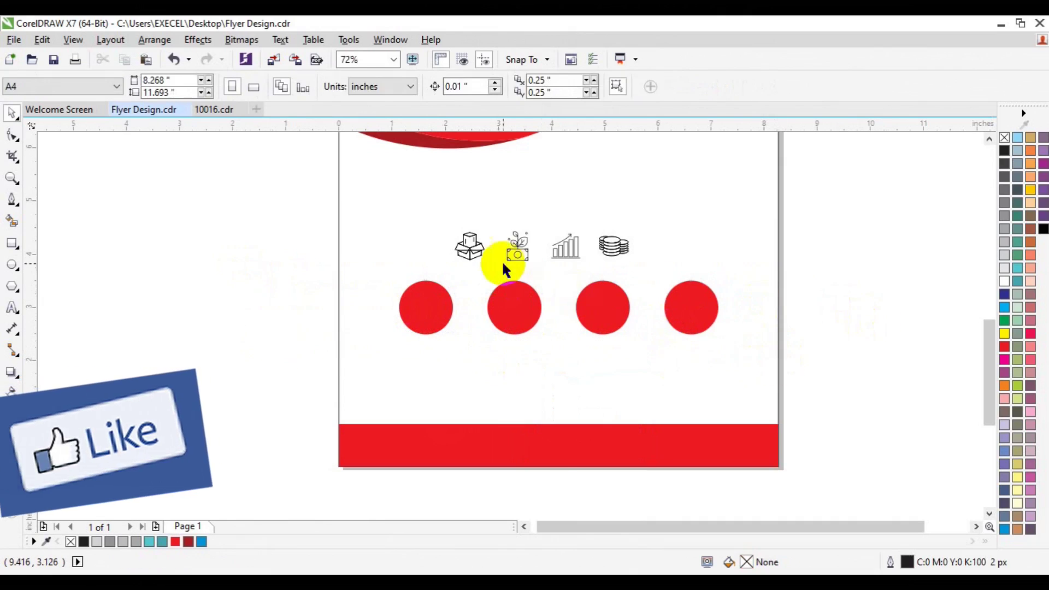
pyautogui.moveTo(502, 262); pyautogui.dragTo(518, 253)
pyautogui.click(484, 90)
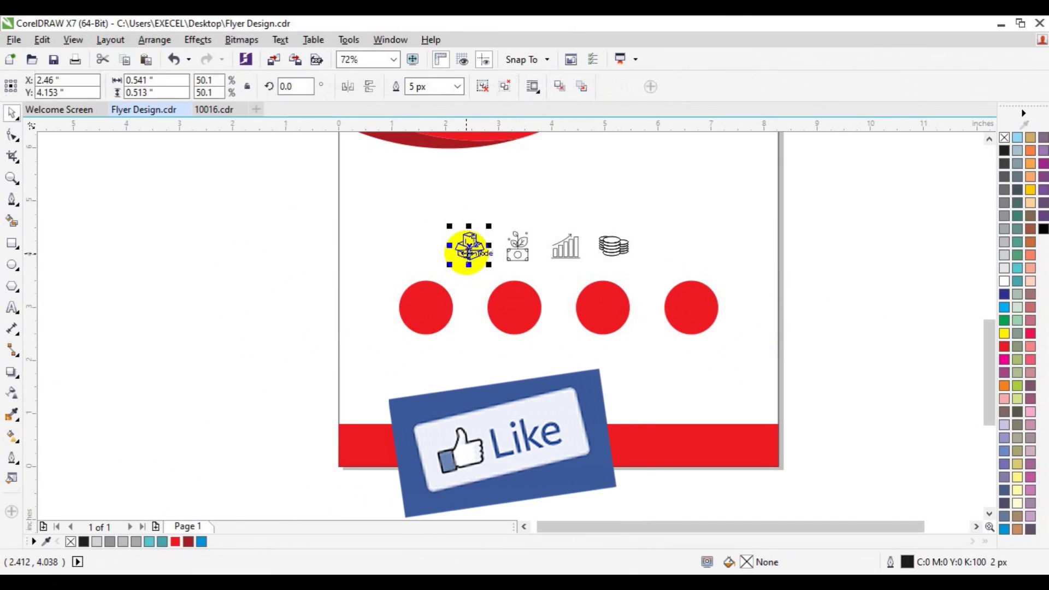
# - Centre the box icon, made white and brought to front, on the first red circle
pyautogui.moveTo(457, 235); pyautogui.dragTo(426, 308)
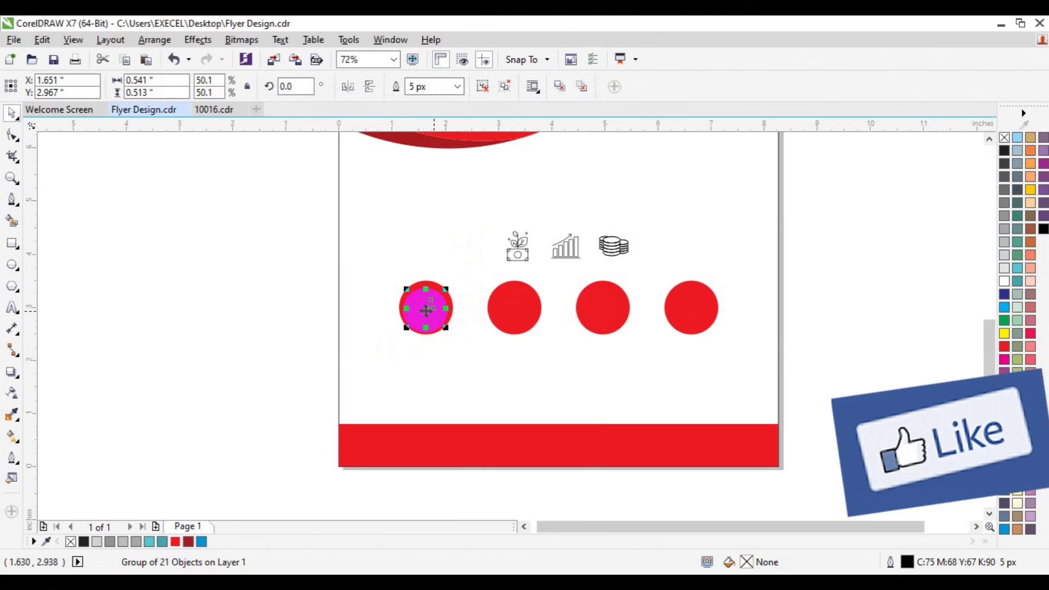
pyautogui.rightClick(426, 305)
pyautogui.click(694, 419)
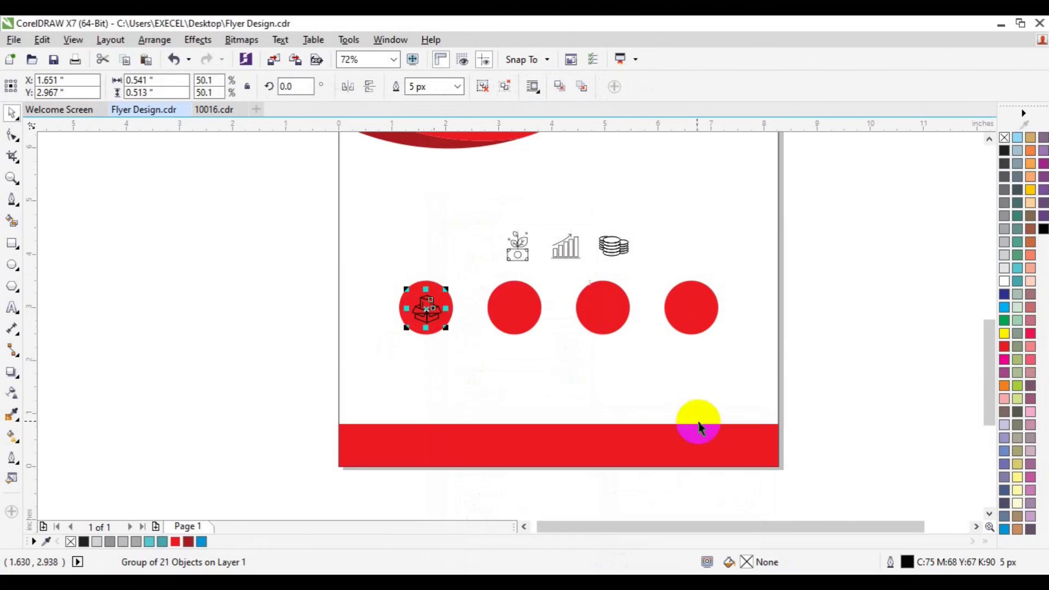
pyautogui.rightClick(1003, 283)
pyautogui.click(512, 309)
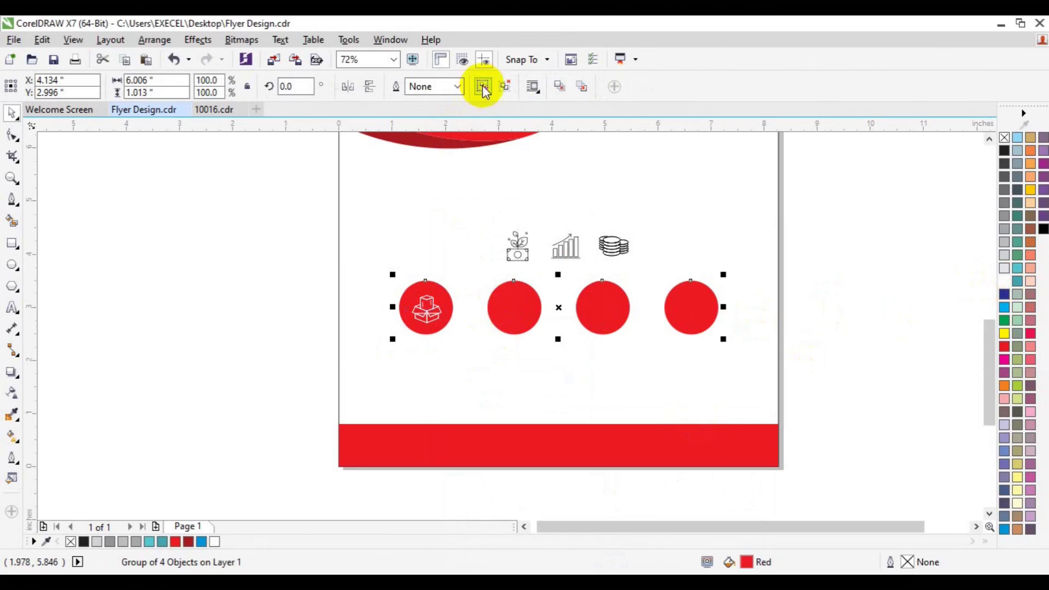
pyautogui.click(429, 319)
pyautogui.moveTo(429, 320); pyautogui.dragTo(453, 303)
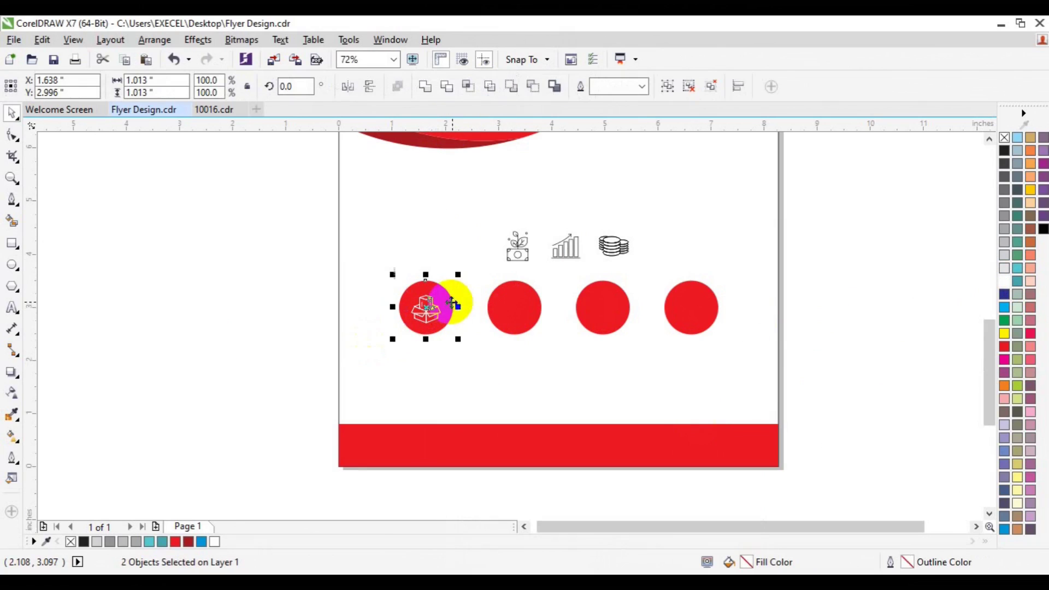
# - Move the plant icon in front of the second red circle
pyautogui.click(521, 298)
pyautogui.click(522, 253)
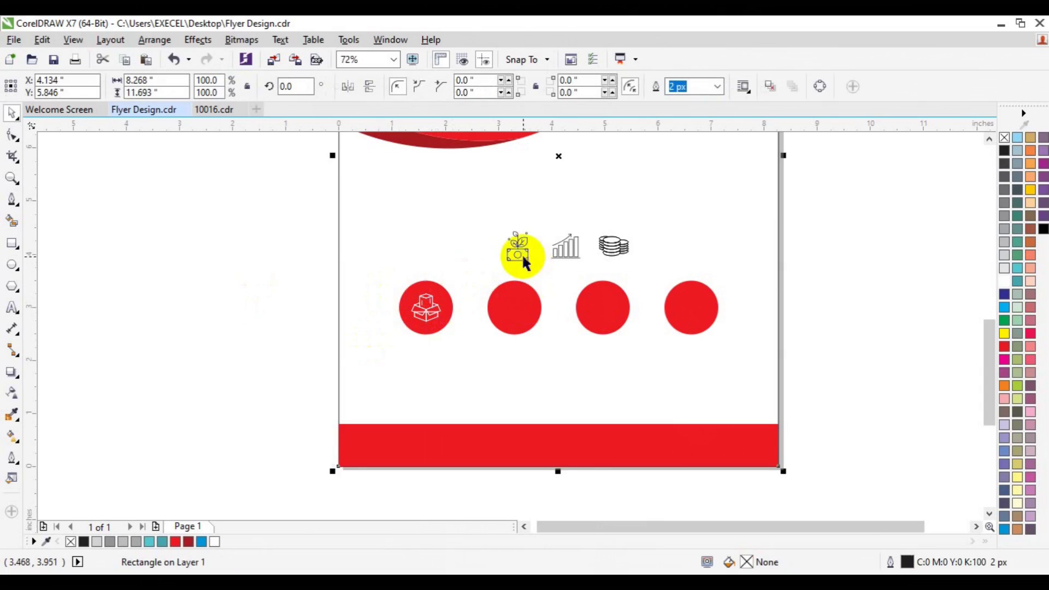
pyautogui.moveTo(520, 253); pyautogui.dragTo(519, 318)
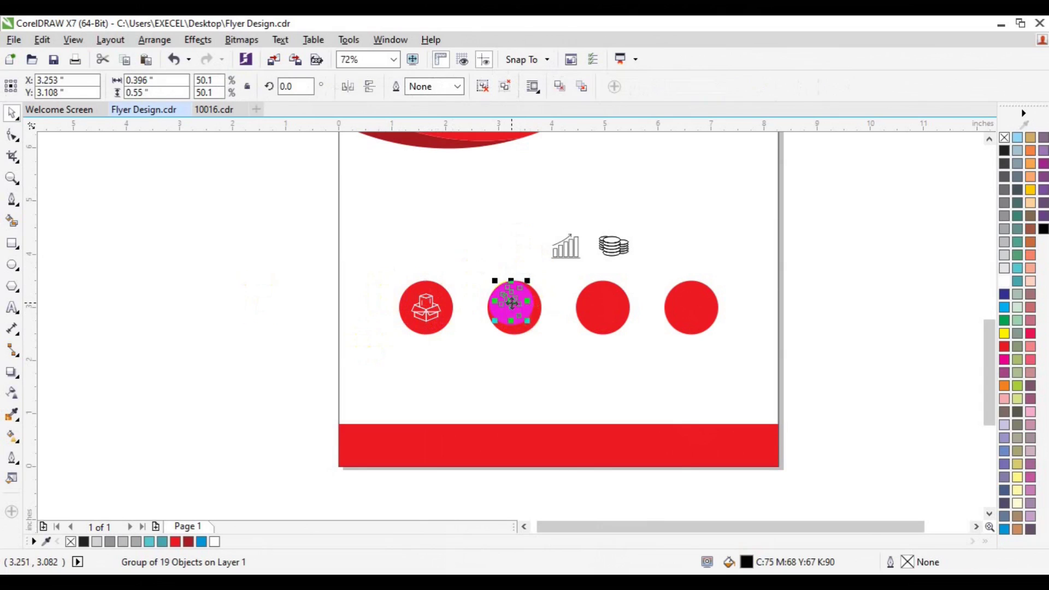
pyautogui.rightClick(512, 302)
pyautogui.click(719, 428)
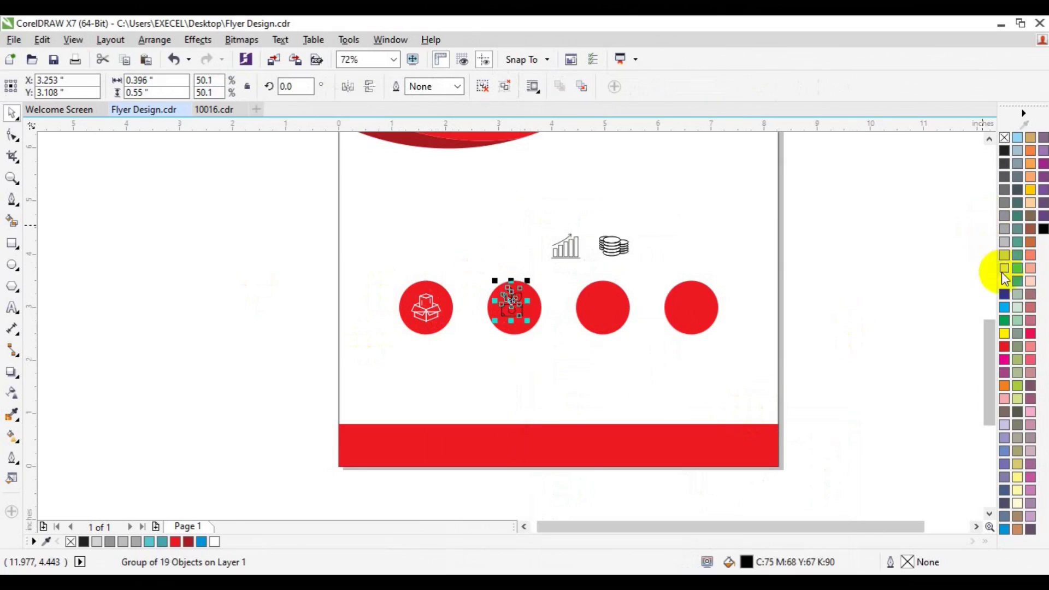
pyautogui.keyDown('shift'); pyautogui.click(539, 313); pyautogui.keyUp('shift')
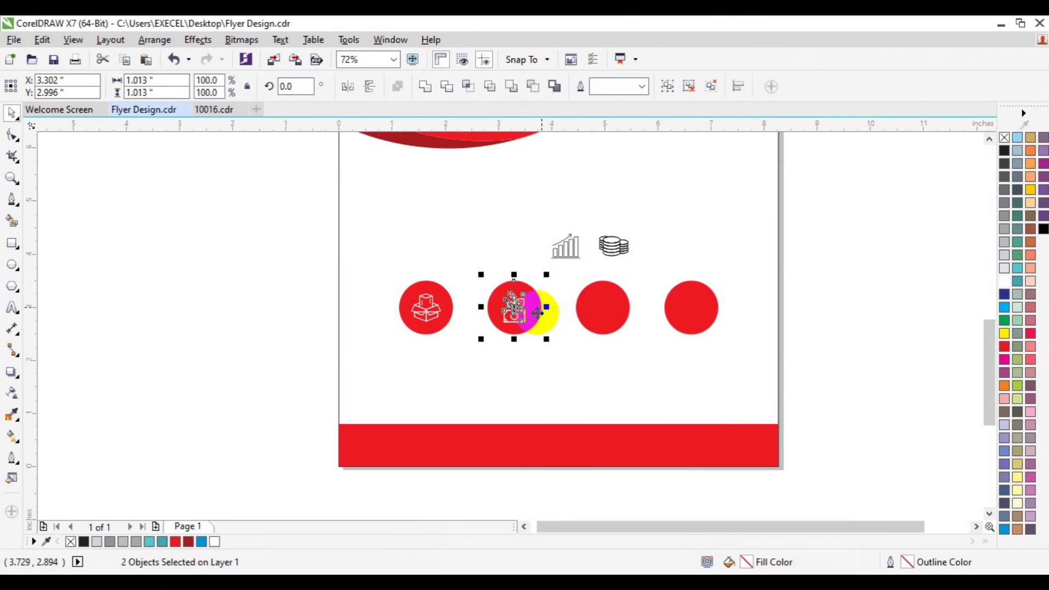
# - Place the chart and coin icons in front of the third and fourth circles
pyautogui.moveTo(565, 247); pyautogui.dragTo(612, 317)
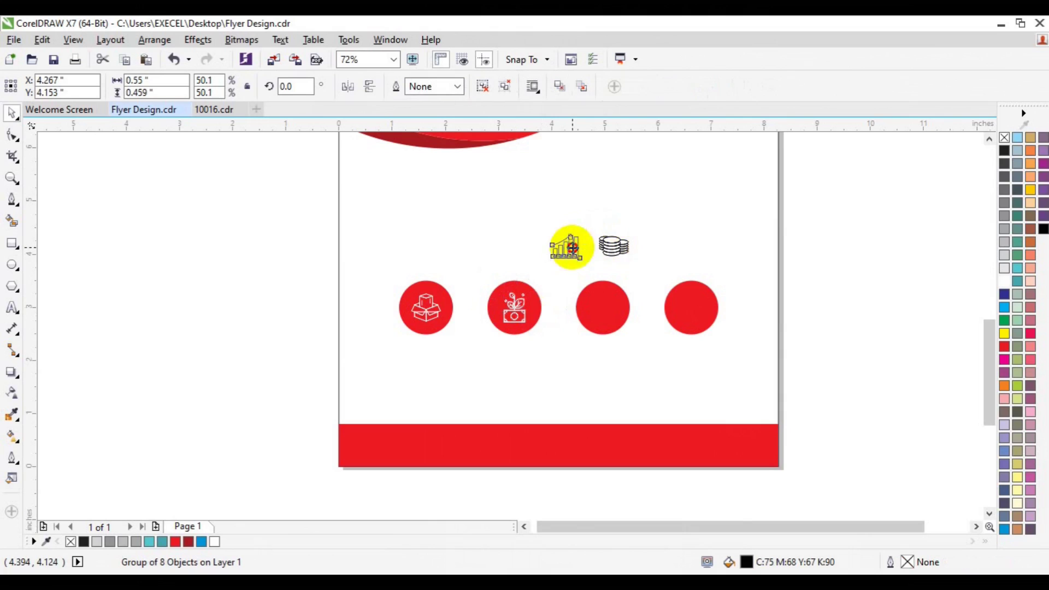
pyautogui.rightClick(605, 314)
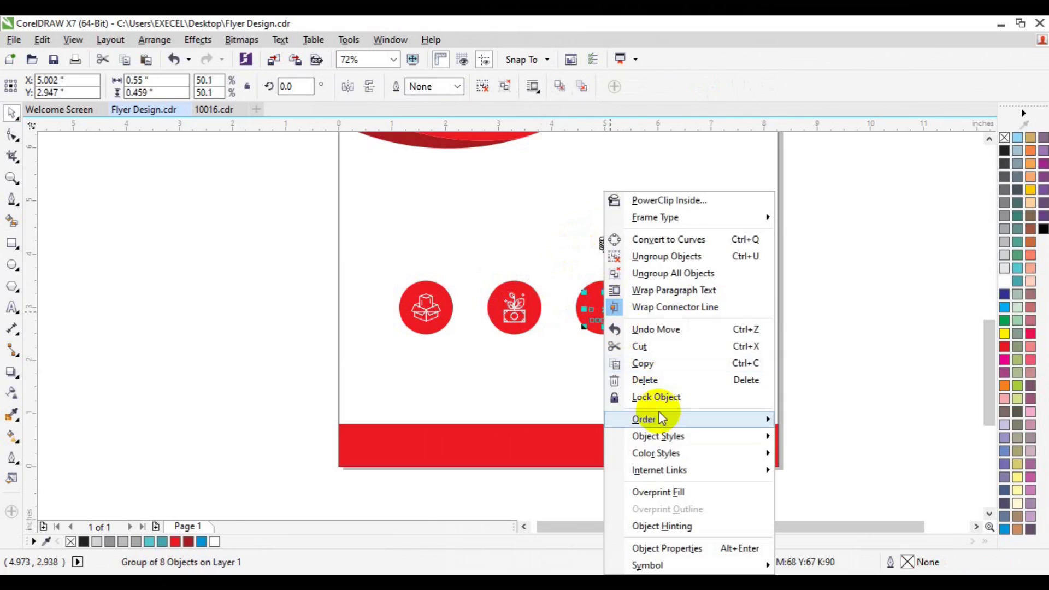
pyautogui.click(836, 413)
pyautogui.keyDown('shift'); pyautogui.click(591, 289); pyautogui.keyUp('shift')
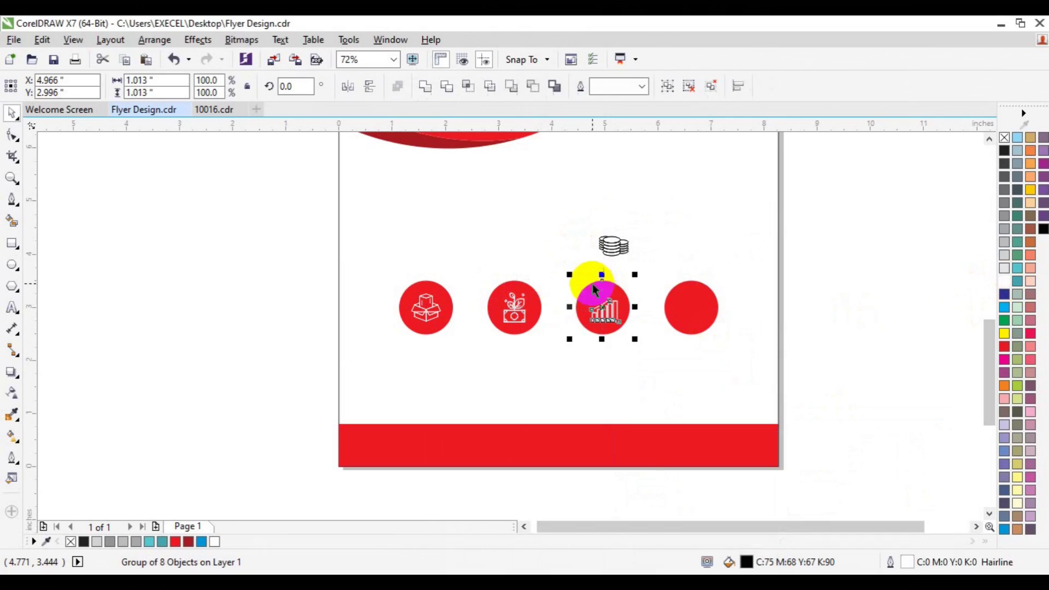
pyautogui.moveTo(609, 240); pyautogui.dragTo(690, 297)
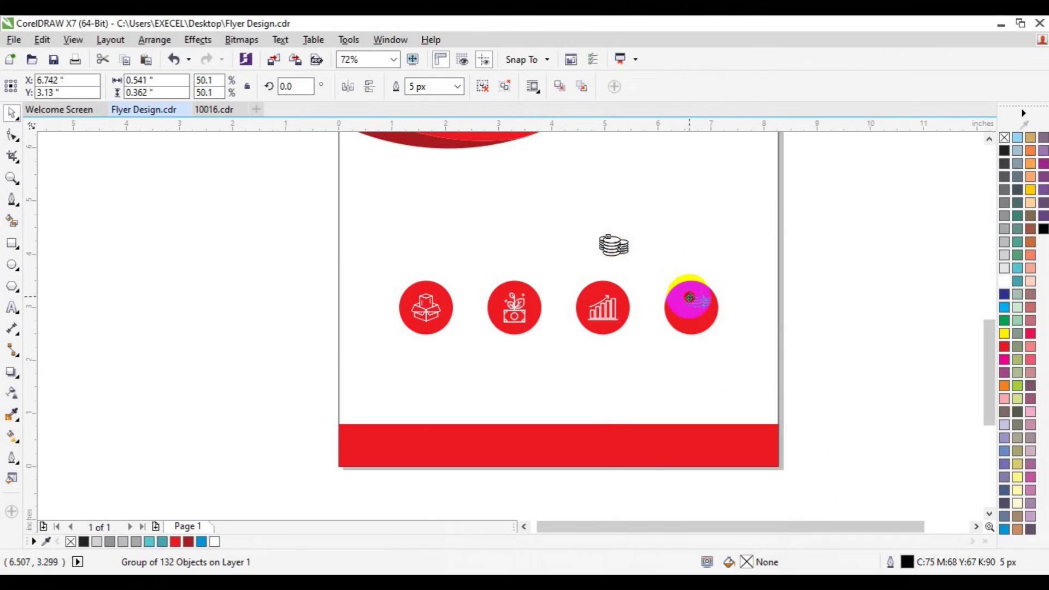
pyautogui.rightClick(701, 301)
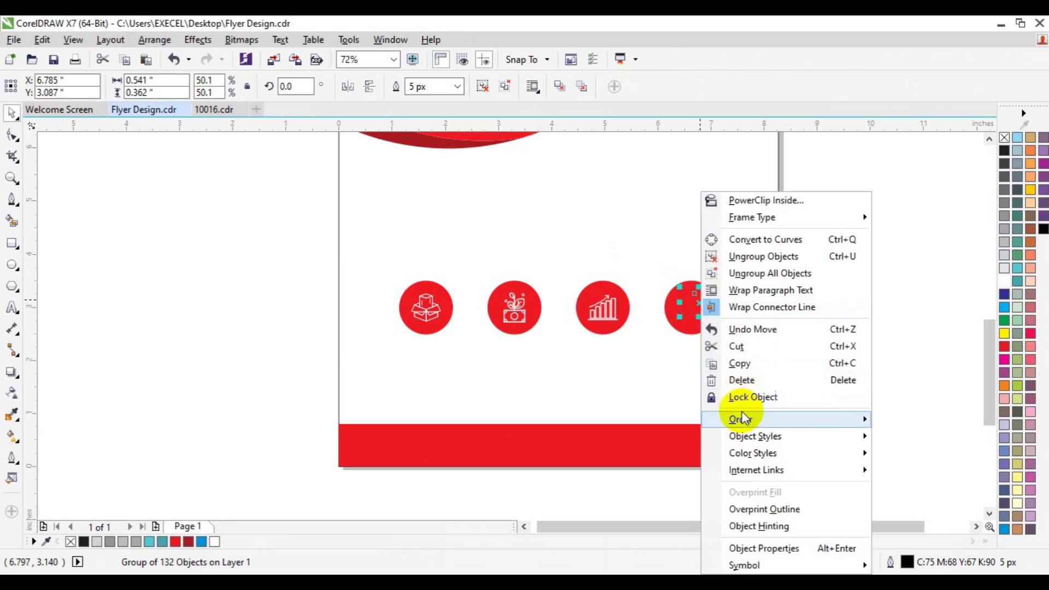
pyautogui.click(928, 415)
pyautogui.keyDown('shift'); pyautogui.click(692, 326); pyautogui.keyUp('shift')
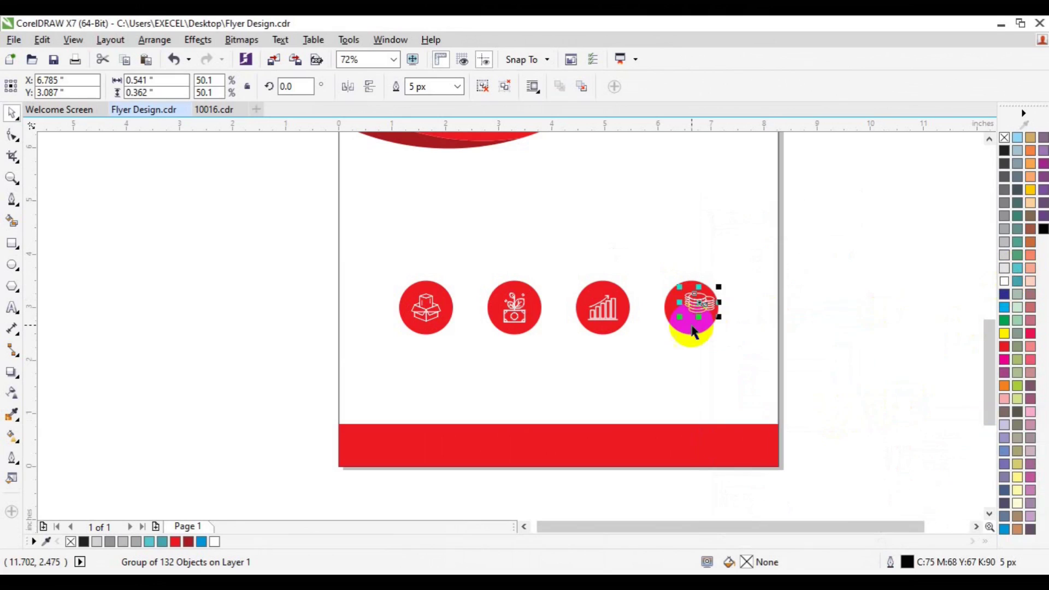
# - Group the coin, chart and box icons each with its circle
pyautogui.moveTo(854, 239); pyautogui.dragTo(623, 350)
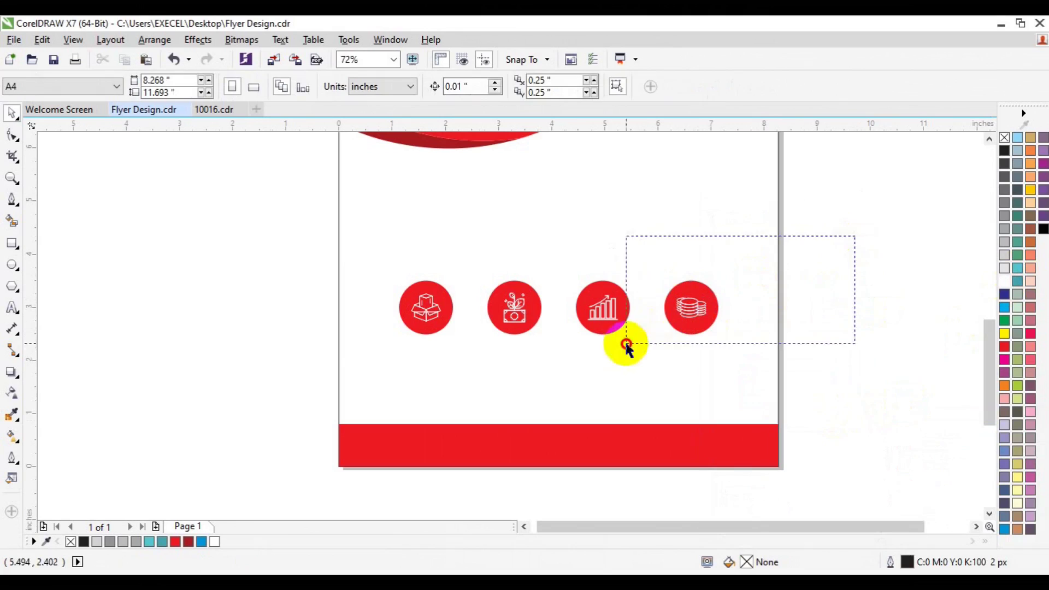
pyautogui.hotkey('ctrl', 'g')
pyautogui.moveTo(658, 503); pyautogui.dragTo(564, 236)
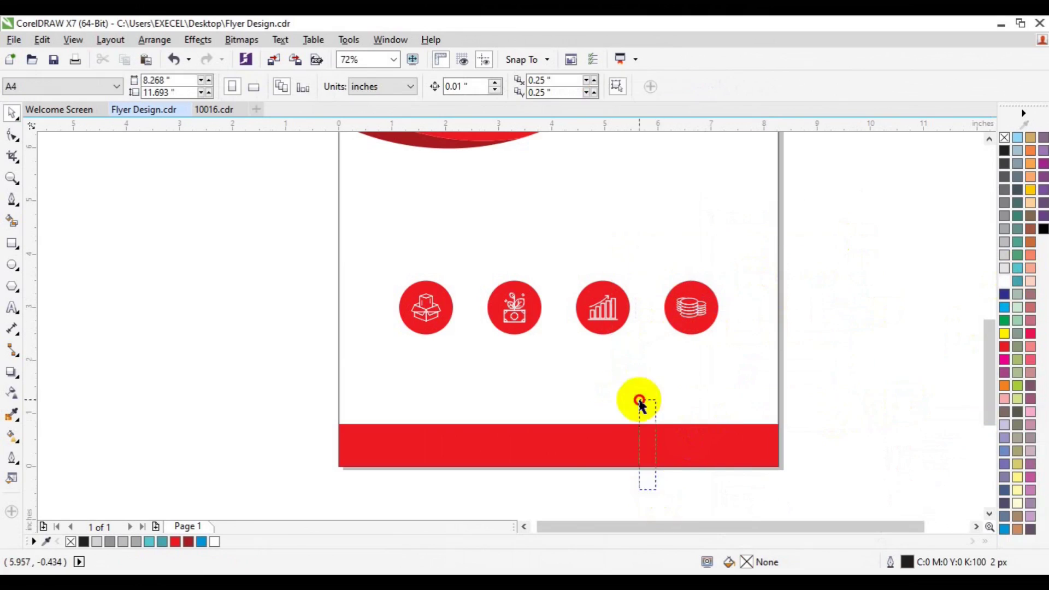
pyautogui.hotkey('ctrl', 'g')
pyautogui.click(405, 216)
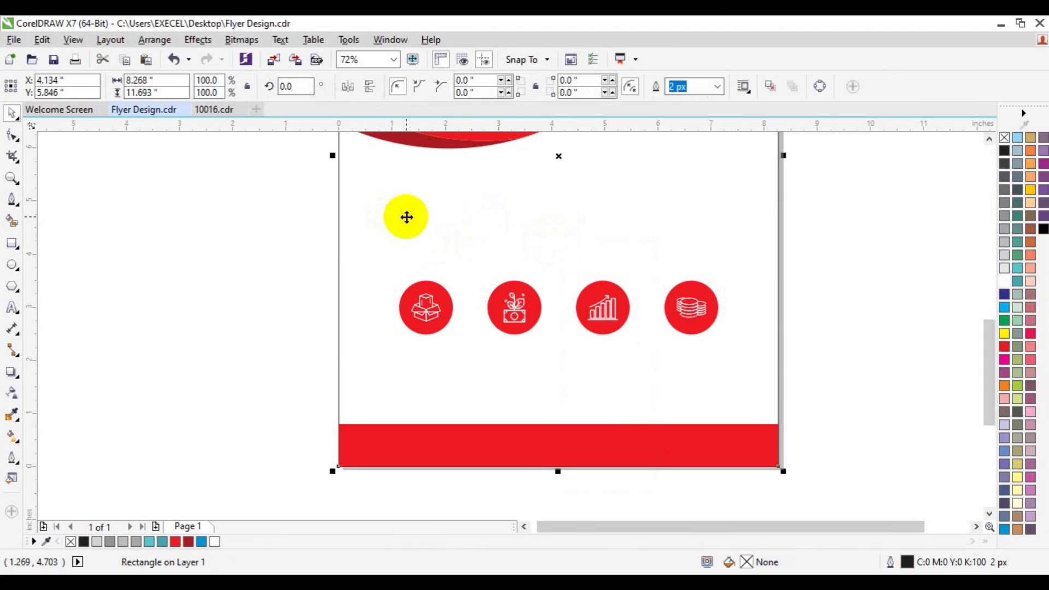
pyautogui.click(462, 237)
pyautogui.moveTo(467, 230); pyautogui.dragTo(549, 365)
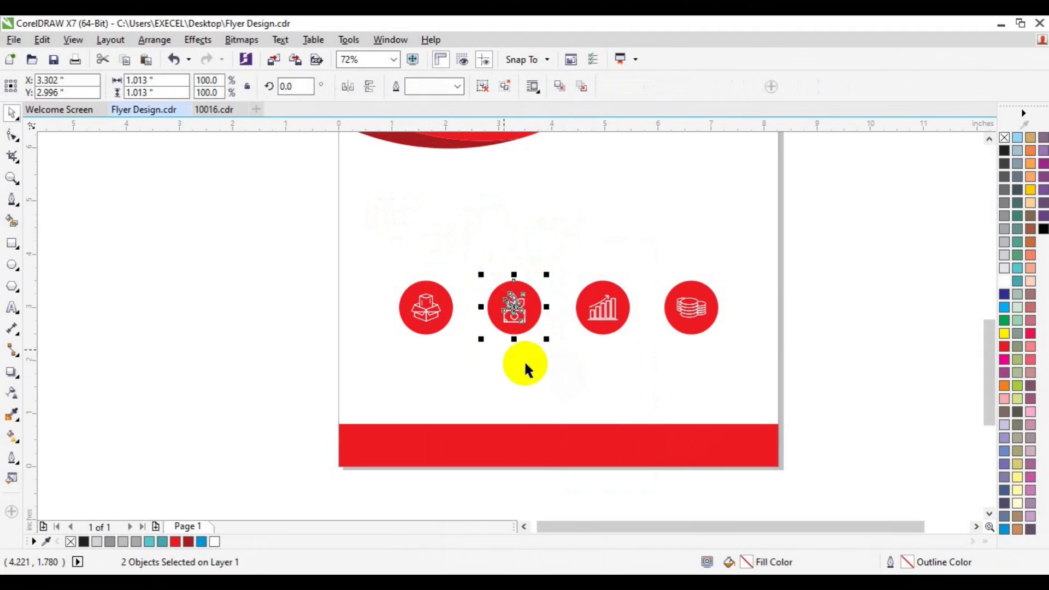
pyautogui.moveTo(354, 237); pyautogui.dragTo(487, 364)
pyautogui.hotkey('ctrl', 'g')
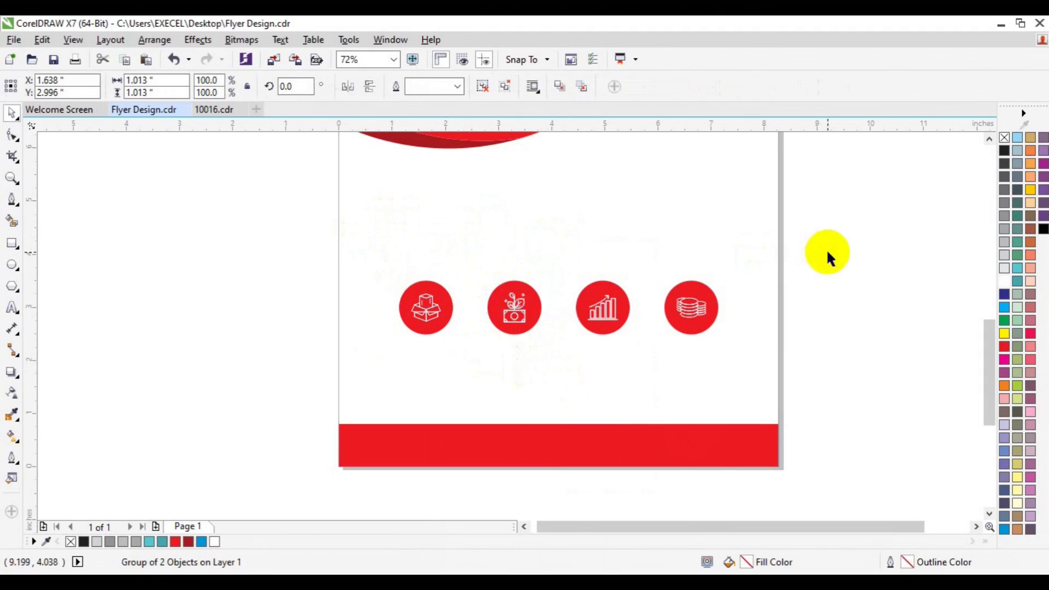
pyautogui.click(824, 253)
# - Zoom out to the whole flyer, then zoom back in on the icon row
pyautogui.click(12, 178)
pyautogui.click(108, 87)
pyautogui.press('space')
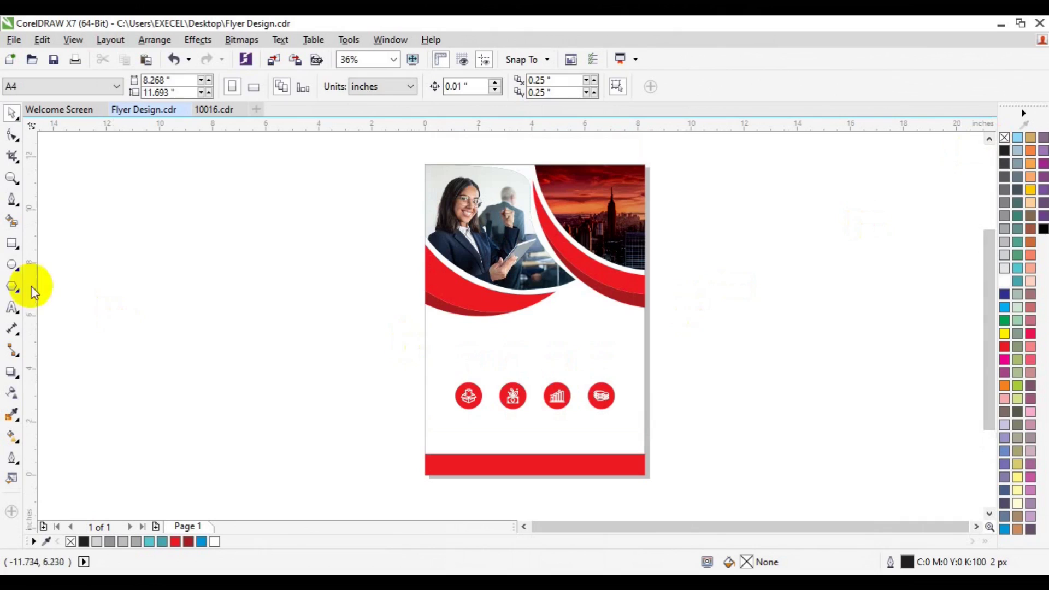
pyautogui.click(11, 178)
pyautogui.click(547, 411)
pyautogui.press('space')
pyautogui.click(12, 307)
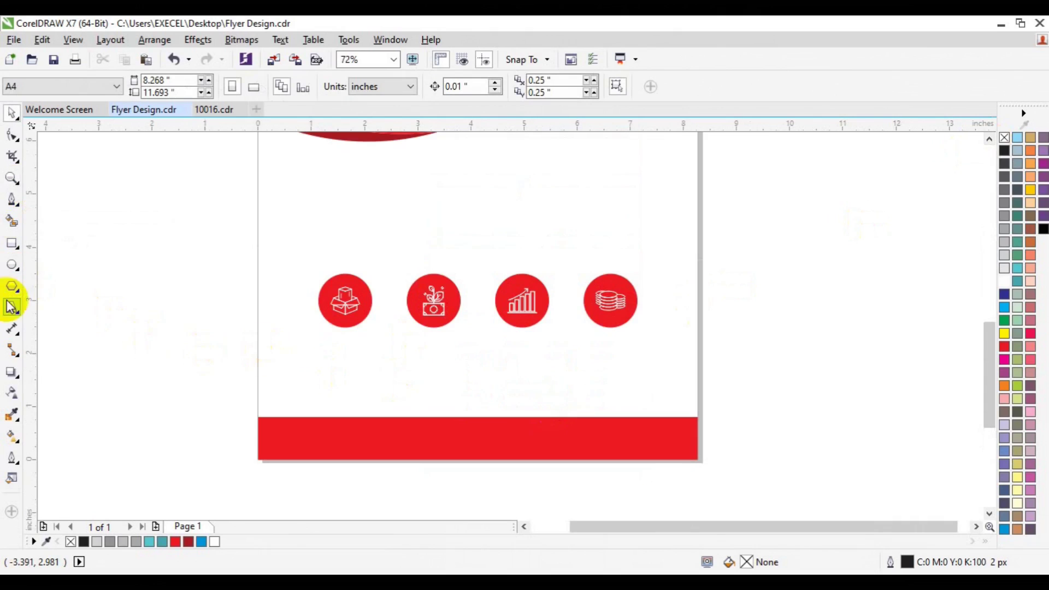
# - Add a 'Packaging' label in Lato 12 pt beneath the first icon
pyautogui.click(292, 366)
pyautogui.write('Packaging')
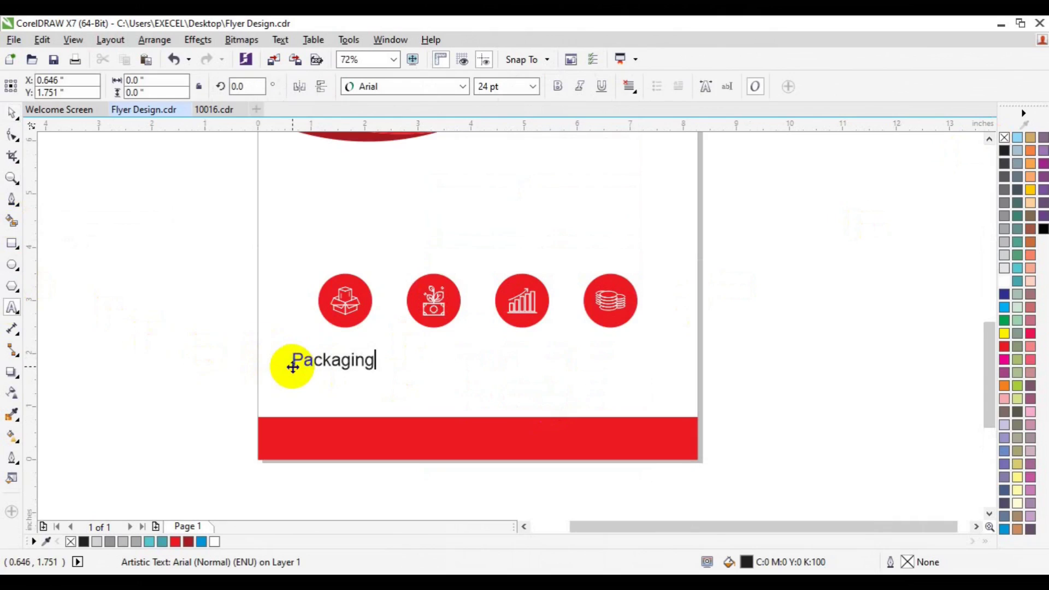
pyautogui.hotkey('ctrl', 'a')
pyautogui.click(462, 87)
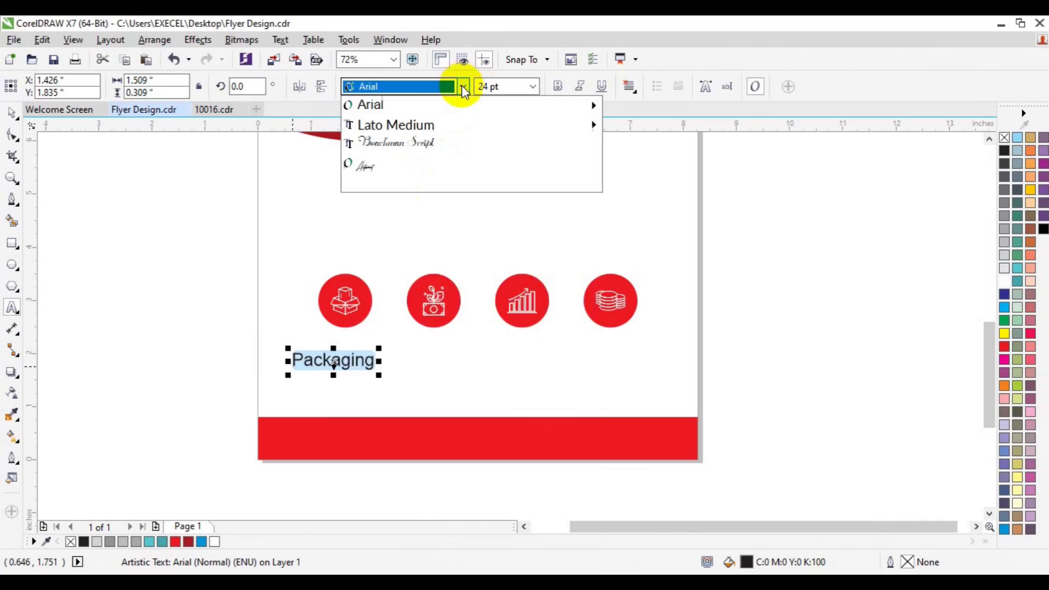
pyautogui.moveTo(396, 125)
pyautogui.click(696, 353)
pyautogui.click(533, 87)
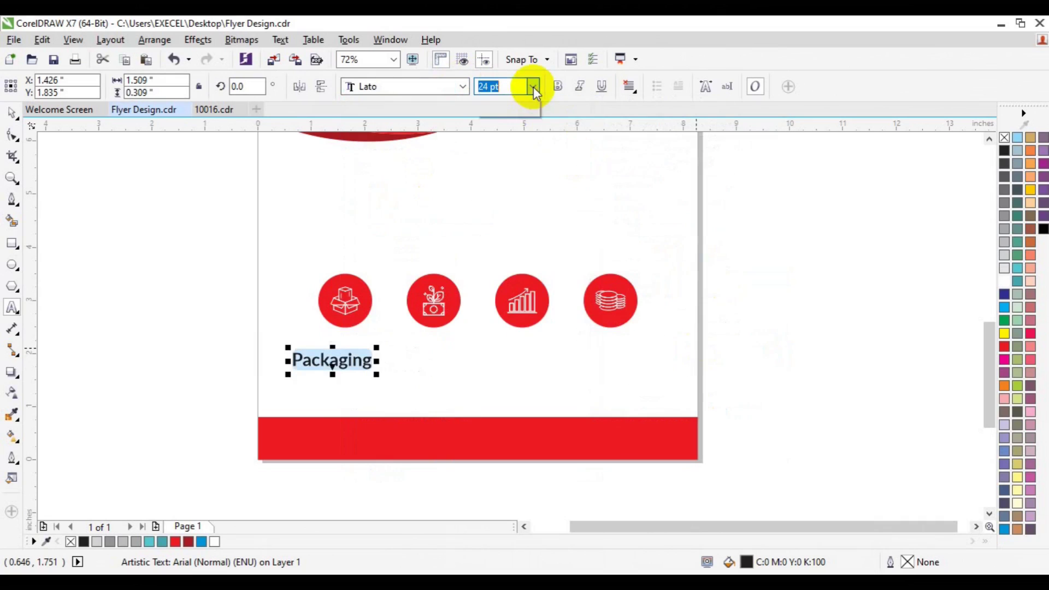
pyautogui.click(519, 181)
pyautogui.click(12, 112)
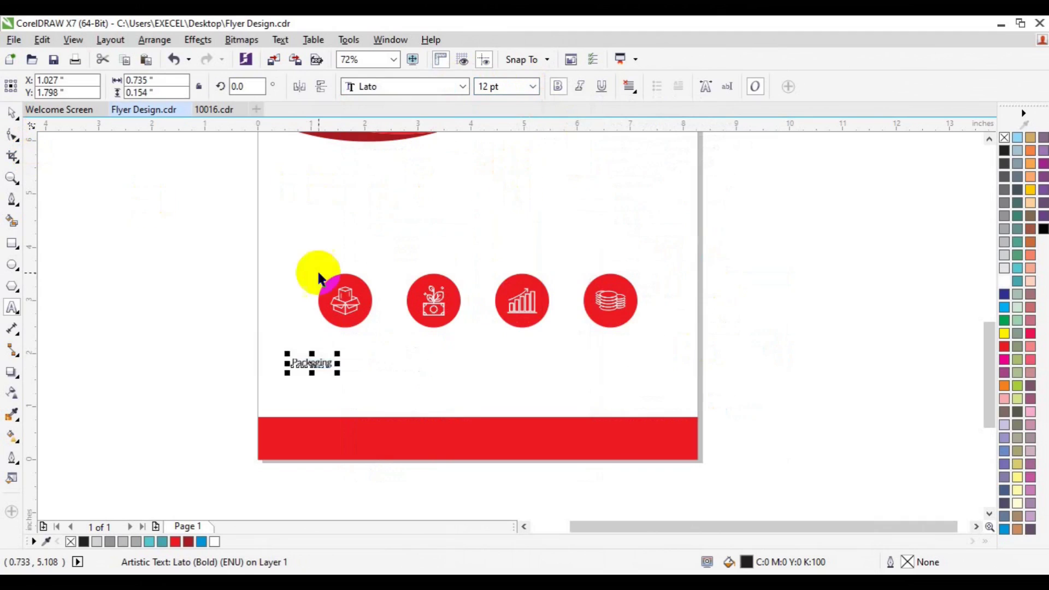
pyautogui.moveTo(312, 362); pyautogui.dragTo(345, 345)
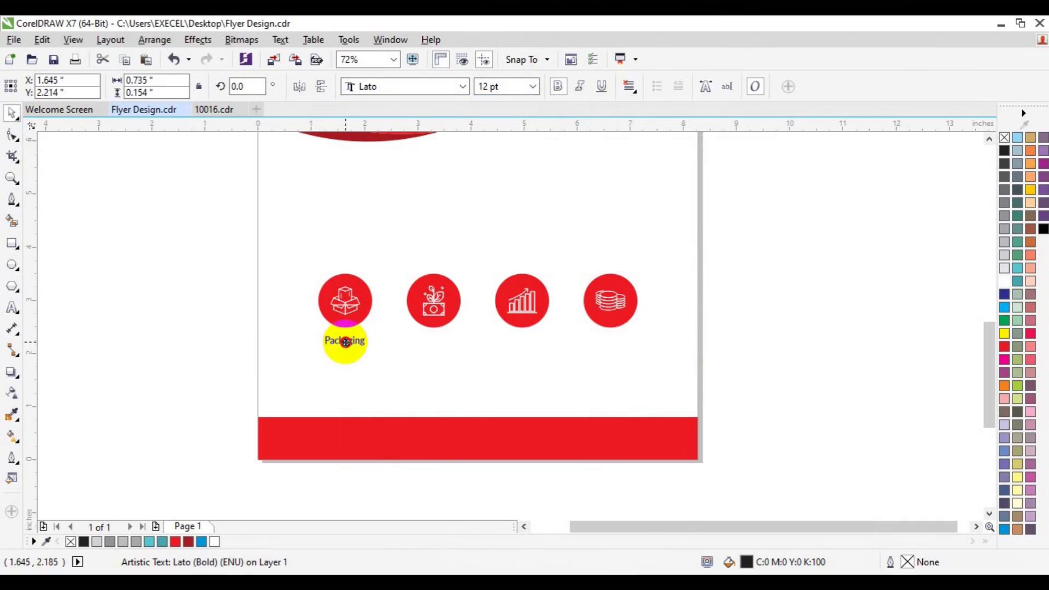
# - Copy the label under the second icon and change it to 'Business'
pyautogui.keyDown('shift'); pyautogui.click(347, 310); pyautogui.keyUp('shift')
pyautogui.click(328, 352)
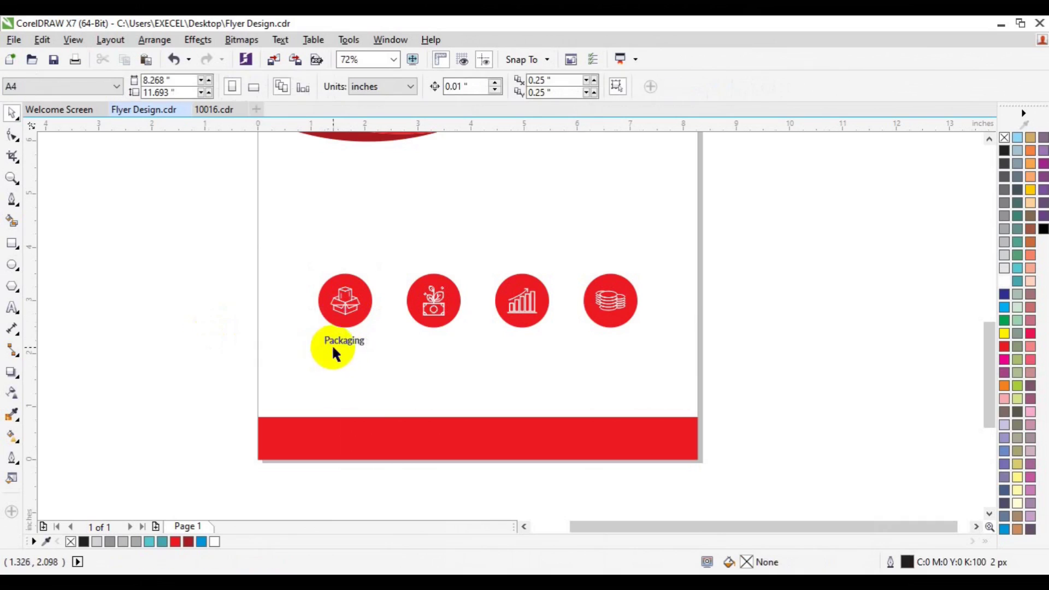
pyautogui.moveTo(340, 344)
pyautogui.mouseDown()
pyautogui.moveTo(427, 332)
pyautogui.moveTo(433, 342)
pyautogui.mouseUp()
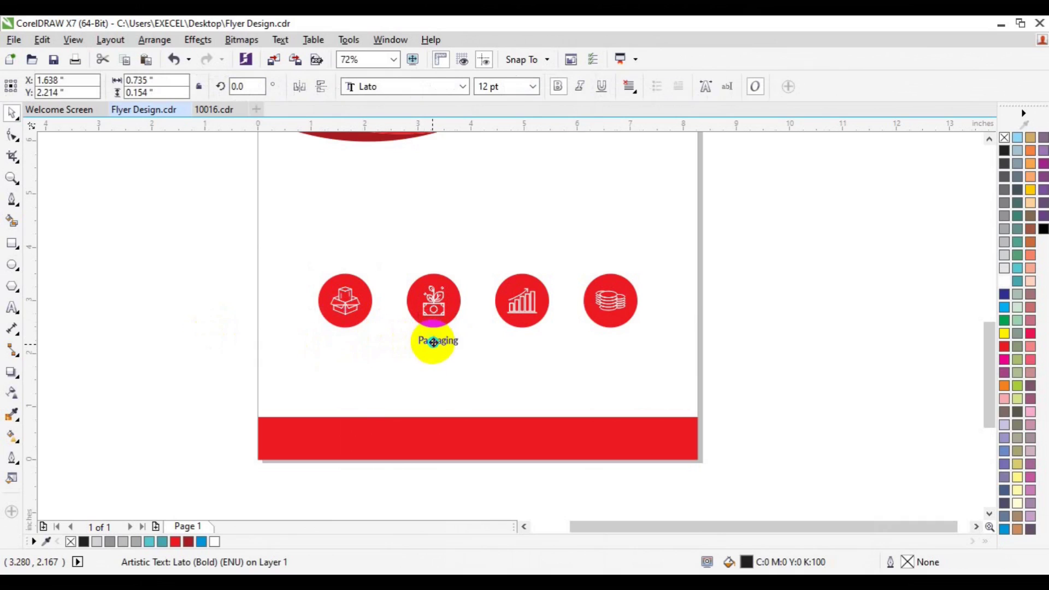
pyautogui.click(470, 367)
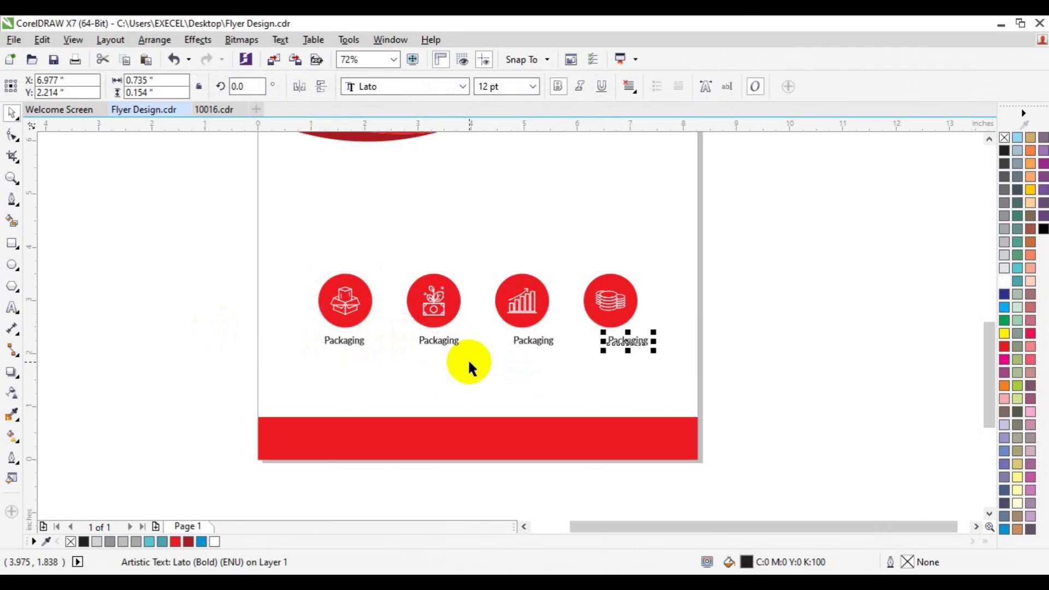
pyautogui.click(438, 341)
pyautogui.click(12, 307)
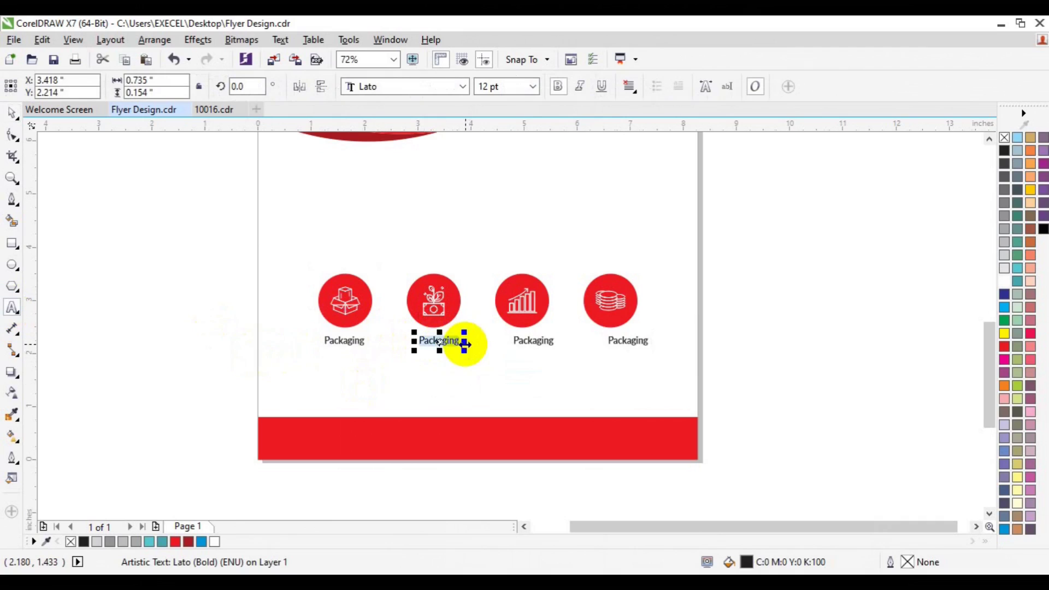
pyautogui.write('Business')
pyautogui.click(11, 112)
pyautogui.click(432, 306)
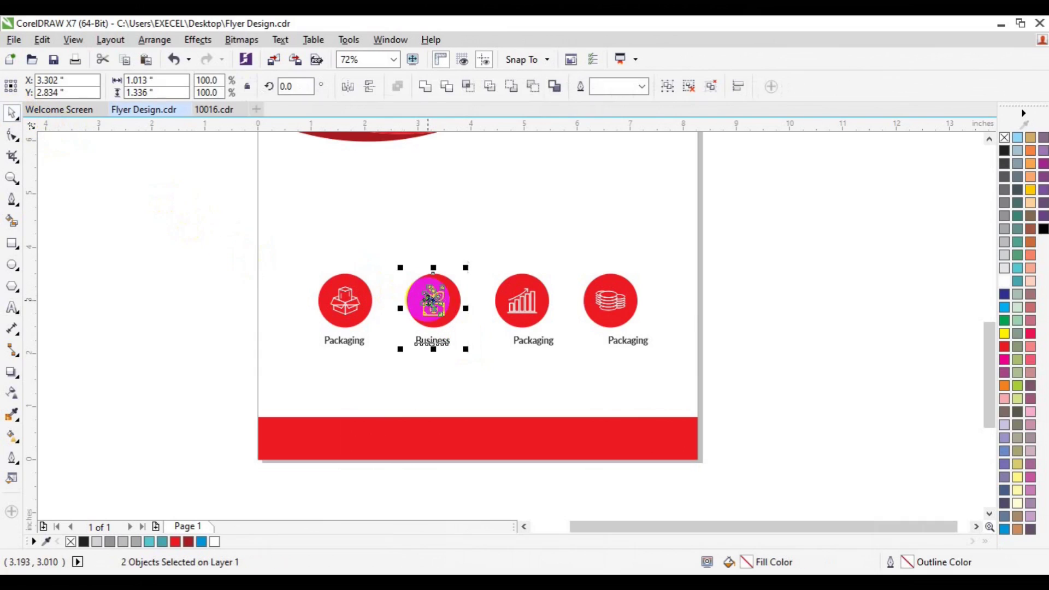
# - Change the third and fourth label copies to 'Growth' and 'Money'
pyautogui.click(533, 342)
pyautogui.click(12, 307)
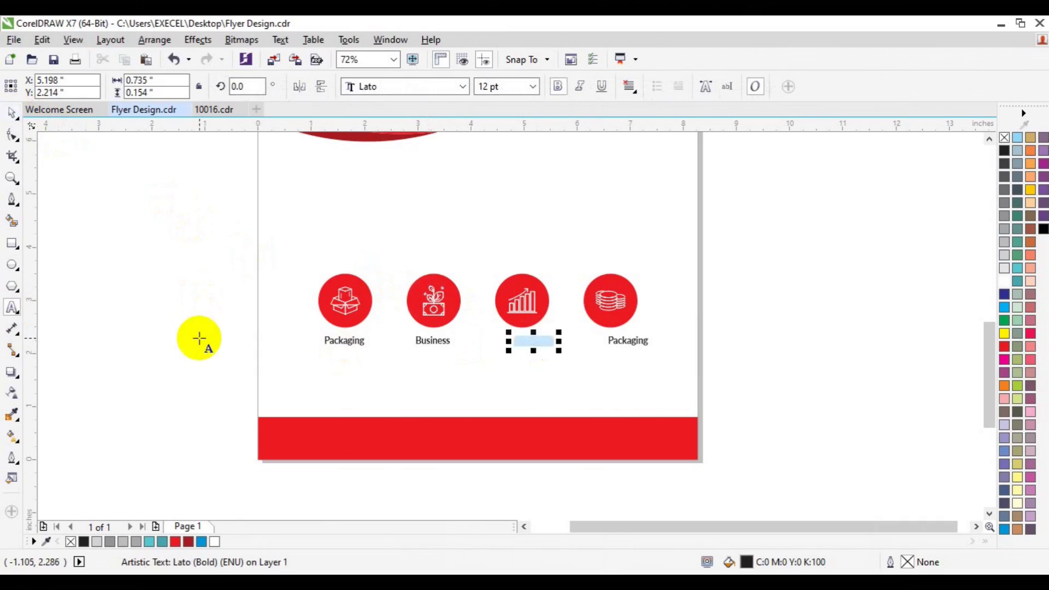
pyautogui.write('Growth')
pyautogui.click(11, 112)
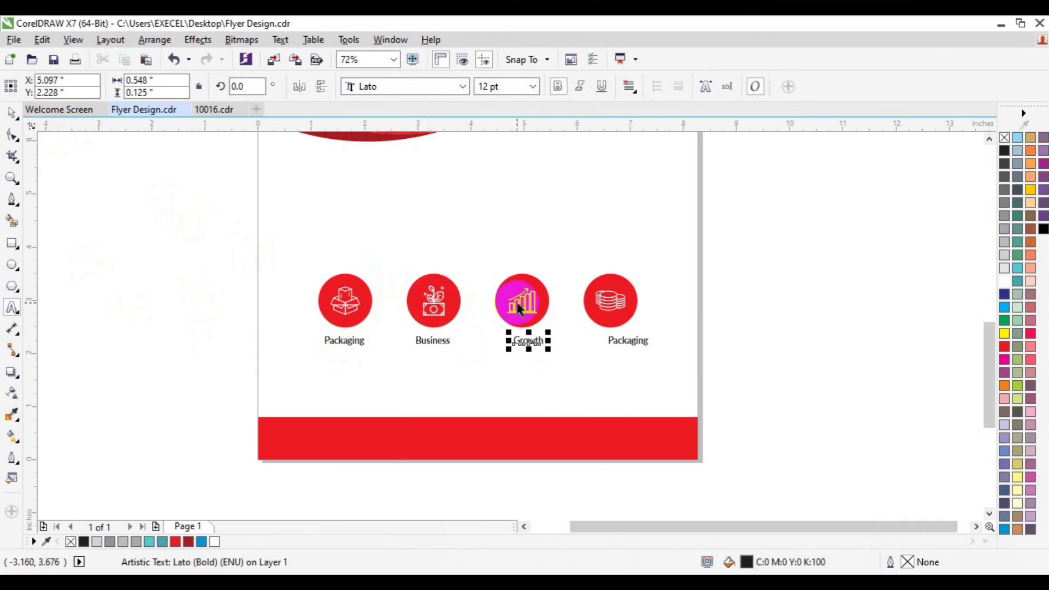
pyautogui.keyDown('shift'); pyautogui.click(530, 311); pyautogui.keyUp('shift')
pyautogui.click(604, 343)
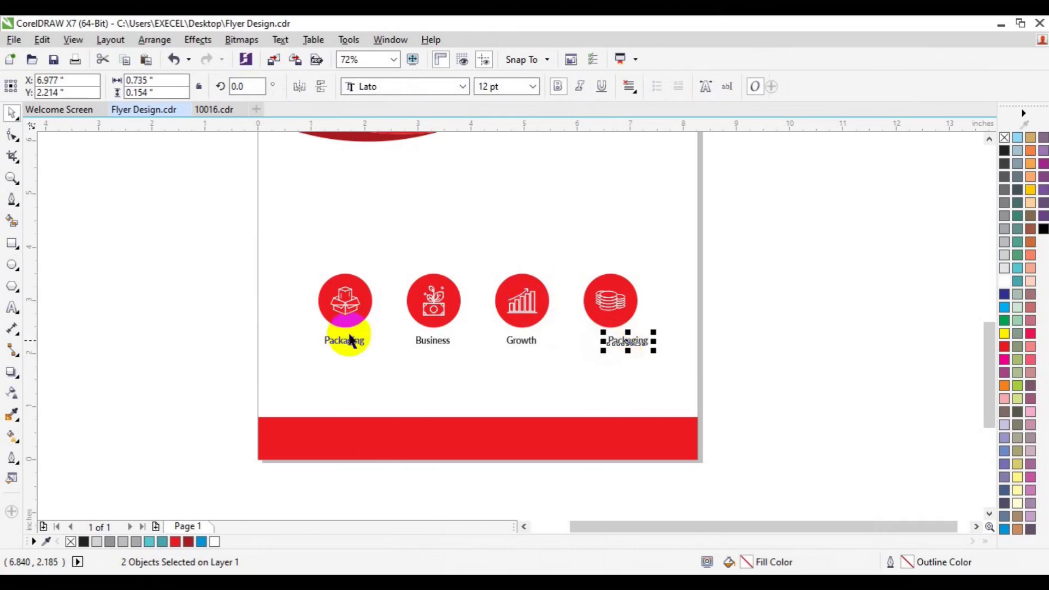
pyautogui.click(12, 309)
pyautogui.write('Mon')
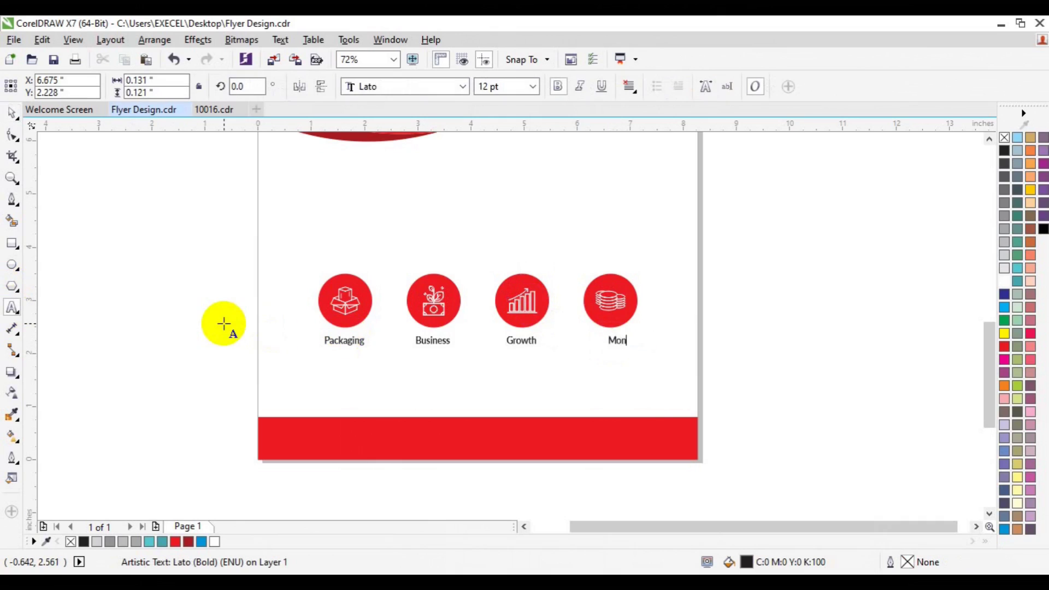
pyautogui.write('ey')
pyautogui.click(12, 112)
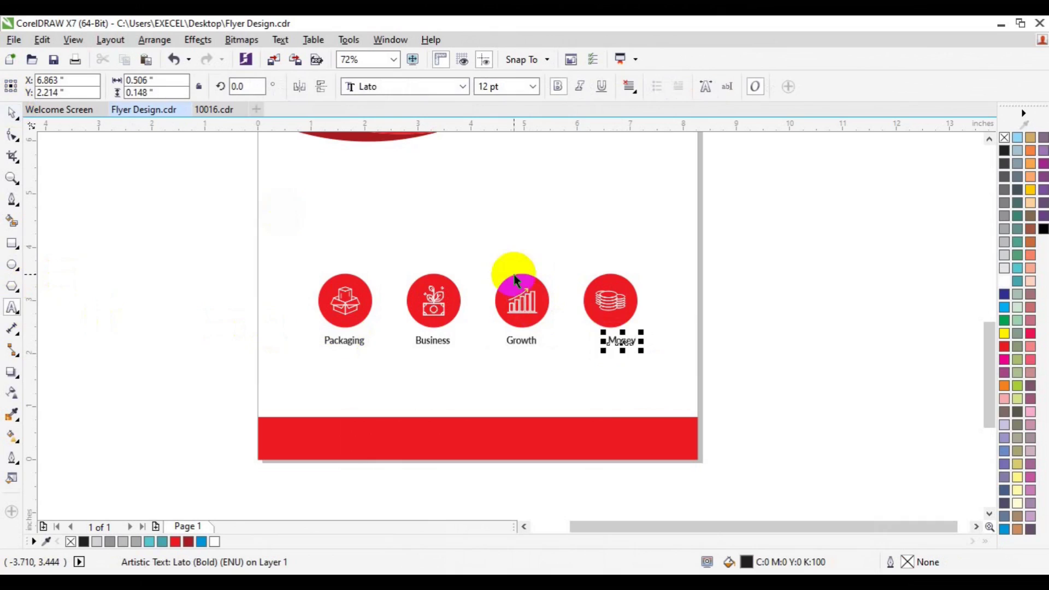
pyautogui.keyDown('shift'); pyautogui.click(601, 303); pyautogui.keyUp('shift')
pyautogui.click(743, 271)
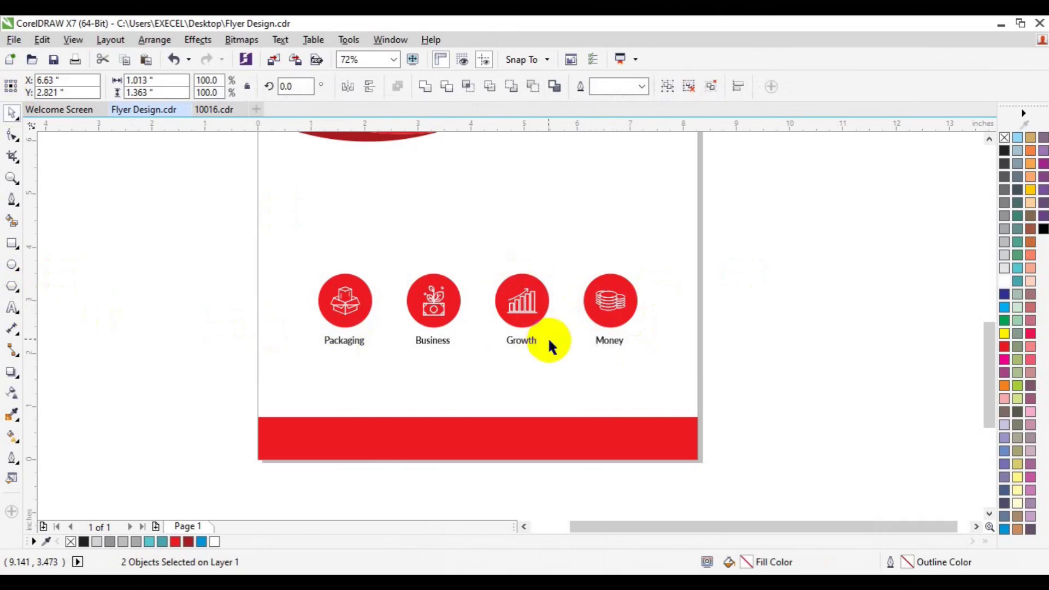
# - Group the Packaging, Business, Growth and Money labels together
pyautogui.click(595, 345)
pyautogui.keyDown('shift'); pyautogui.click(520, 345); pyautogui.keyUp('shift')
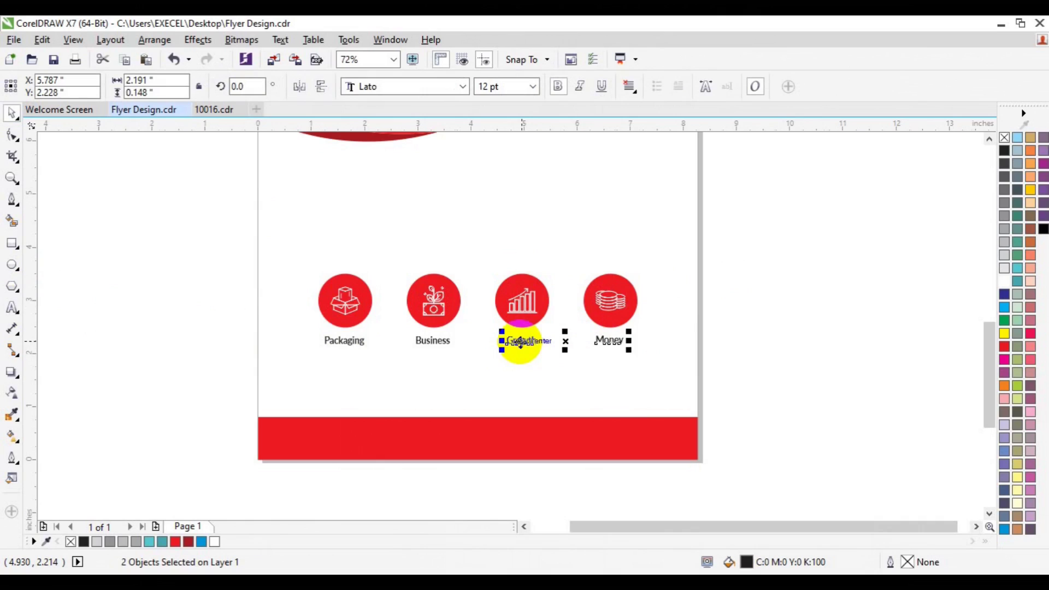
pyautogui.hotkey('ctrl', 'g')
pyautogui.keyDown('shift'); pyautogui.click(447, 344); pyautogui.keyUp('shift')
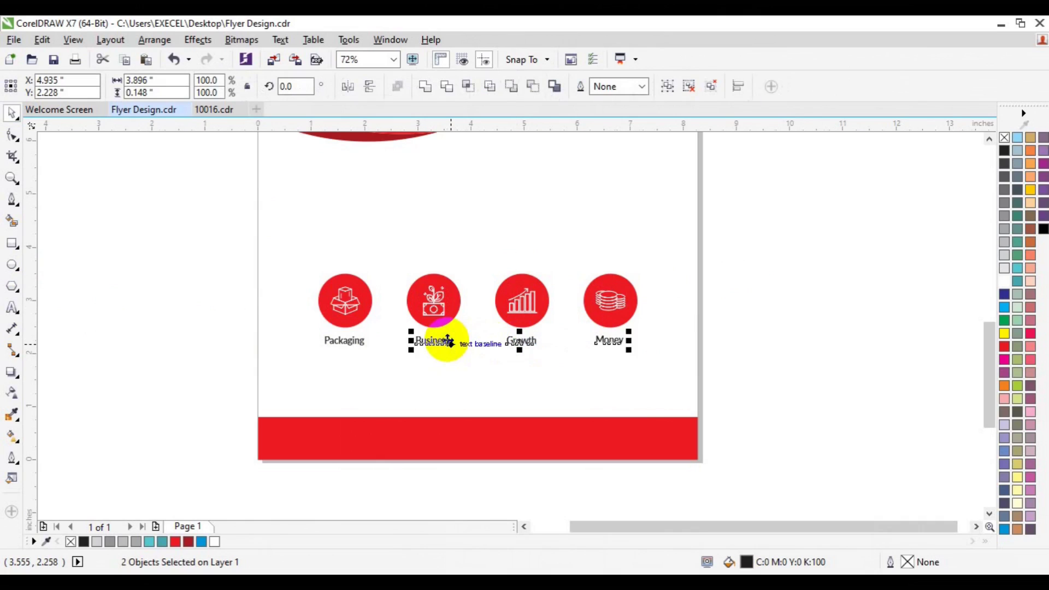
pyautogui.hotkey('ctrl', 'g')
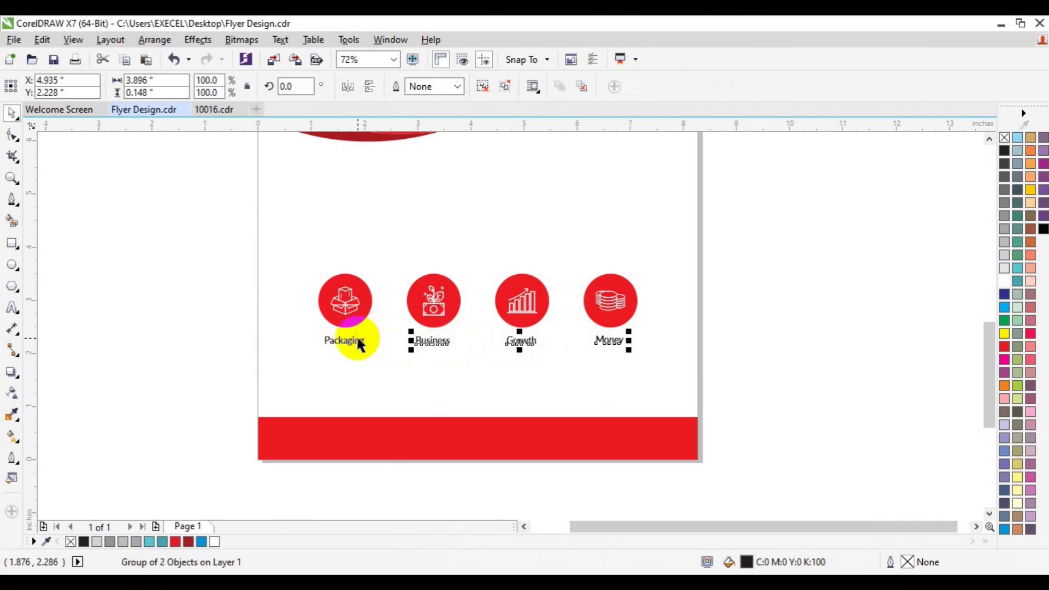
pyautogui.keyDown('shift'); pyautogui.click(355, 343); pyautogui.keyUp('shift')
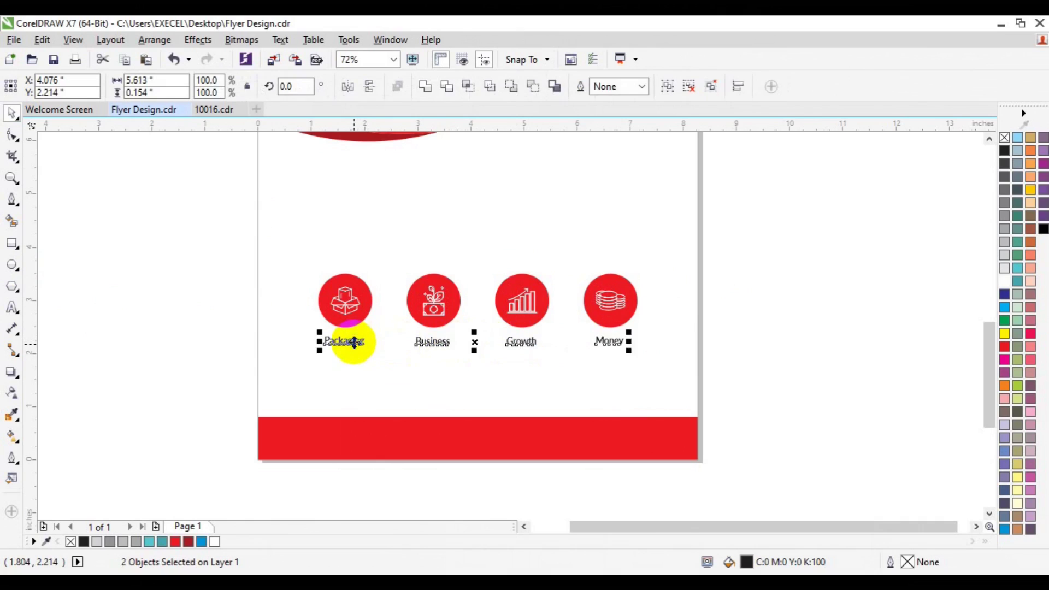
pyautogui.hotkey('ctrl', 'g')
pyautogui.click(353, 322)
# - Group icons with labels into one unit and move it higher on the page
pyautogui.moveTo(754, 245)
pyautogui.mouseDown()
pyautogui.moveTo(620, 326)
pyautogui.moveTo(241, 415)
pyautogui.mouseUp()
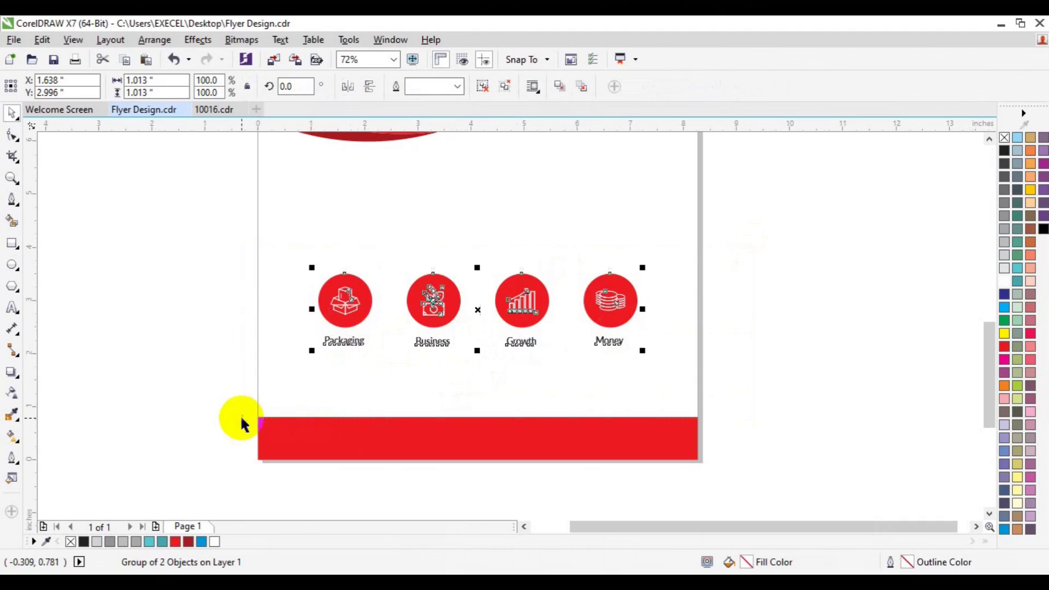
pyautogui.hotkey('ctrl', 'g')
pyautogui.doubleClick(12, 246)
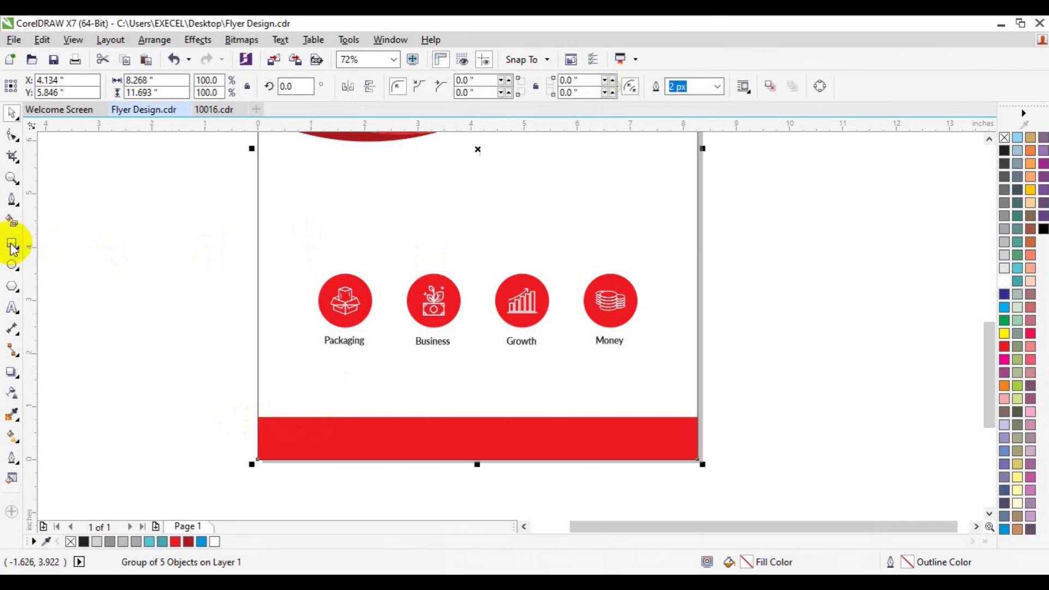
pyautogui.keyDown('shift'); pyautogui.click(345, 313); pyautogui.keyUp('shift')
pyautogui.click(653, 297)
pyautogui.moveTo(513, 322); pyautogui.dragTo(477, 269)
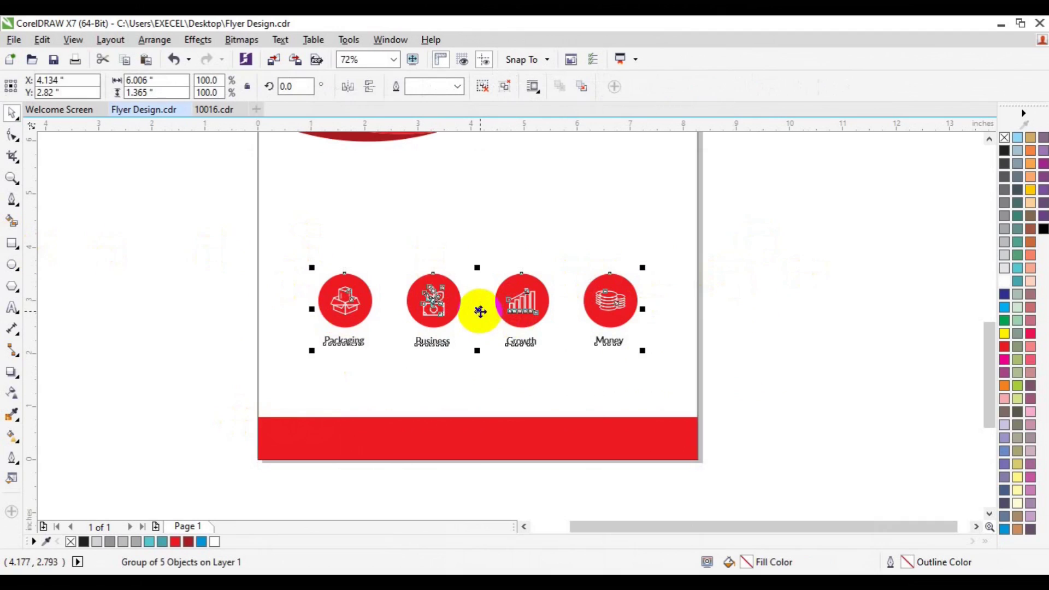
pyautogui.keyDown('shift'); pyautogui.click(680, 301); pyautogui.keyUp('shift')
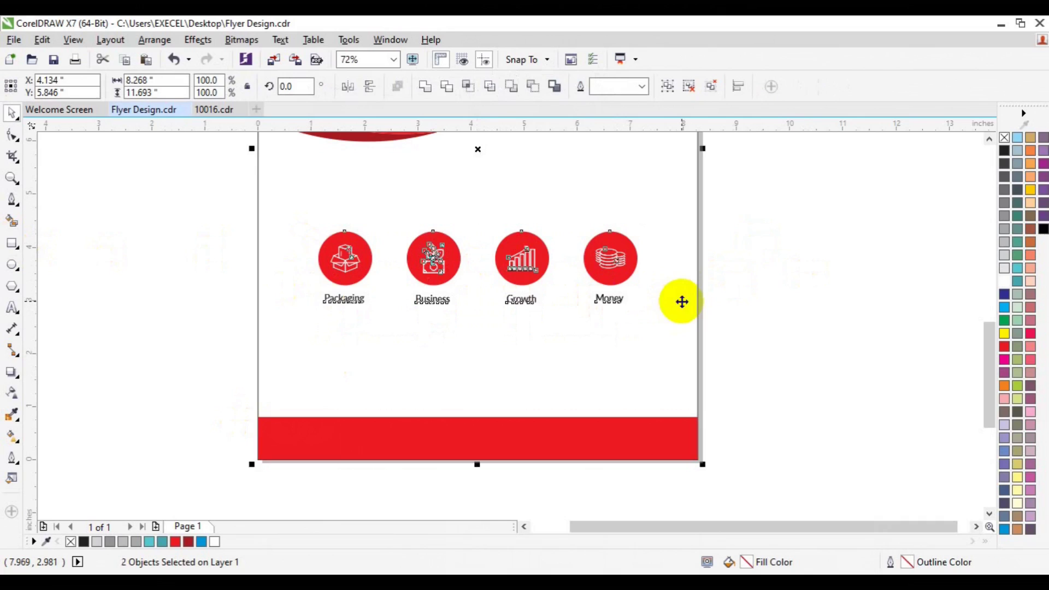
pyautogui.click(869, 256)
pyautogui.click(989, 138)
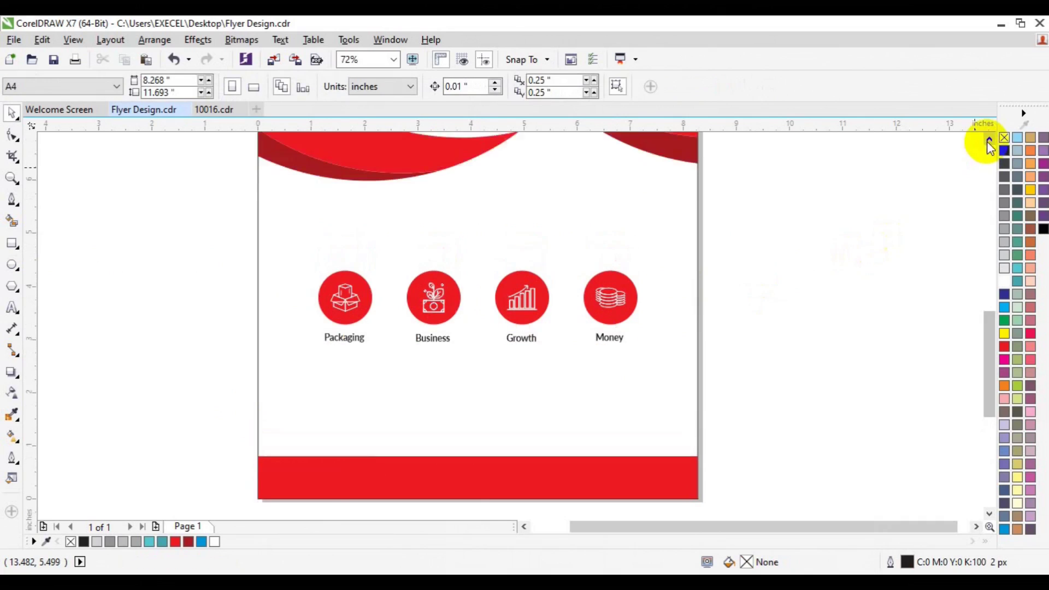
pyautogui.click(337, 383)
# - Copy the Packaging label above the icons and rewrite it as the two-line tagline with phone number
pyautogui.click(345, 415)
pyautogui.click(352, 367)
pyautogui.keyDown('ctrl'); pyautogui.click(328, 376); pyautogui.keyUp('ctrl')
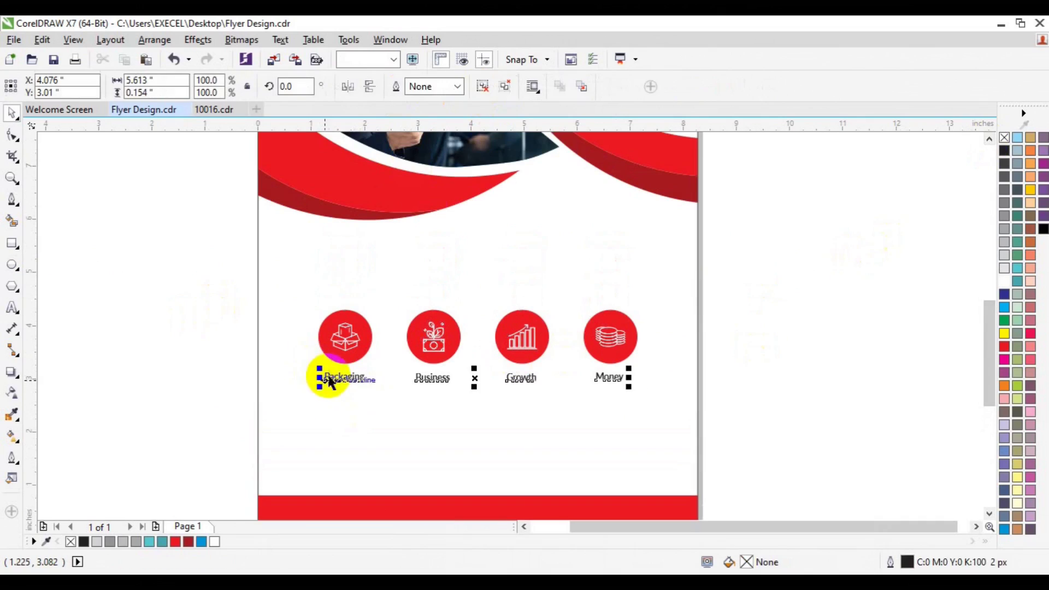
pyautogui.keyDown('ctrl'); pyautogui.click(316, 371); pyautogui.keyUp('ctrl')
pyautogui.moveTo(315, 372)
pyautogui.mouseDown()
pyautogui.moveTo(327, 377)
pyautogui.moveTo(339, 280)
pyautogui.mouseUp()
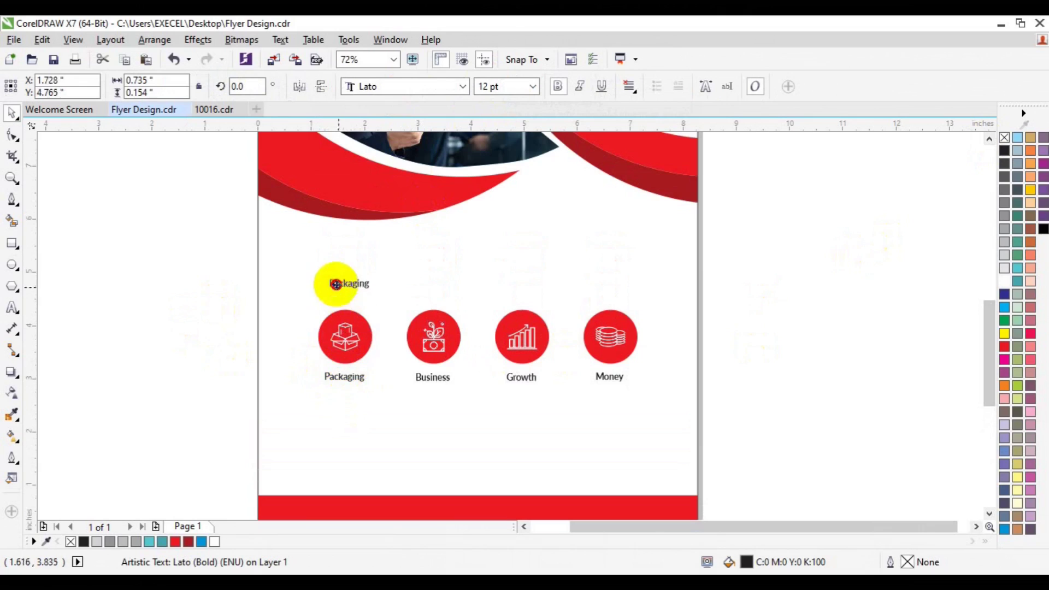
pyautogui.click(12, 308)
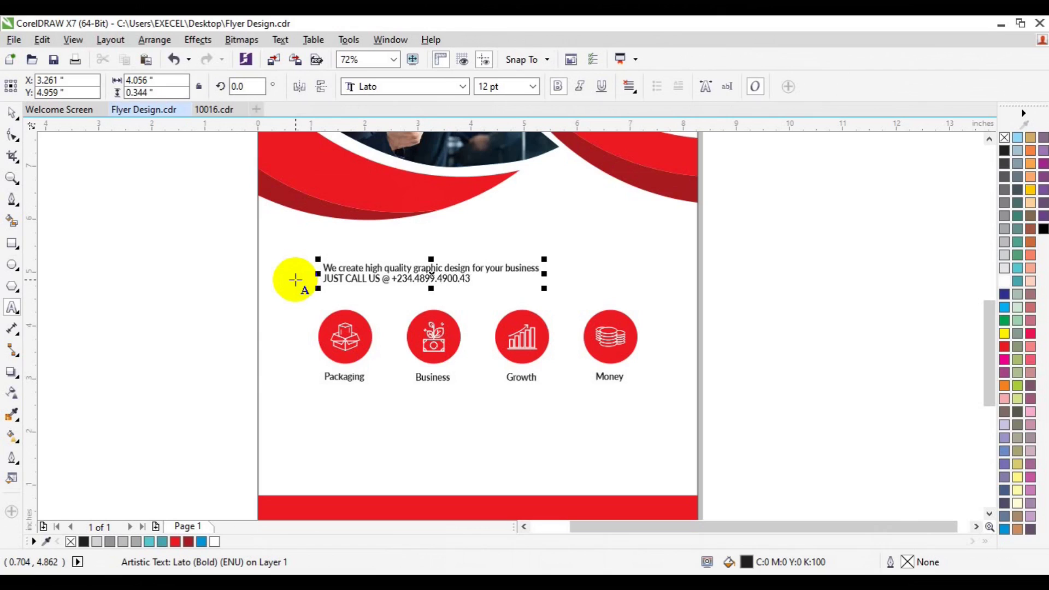
pyautogui.hotkey('ctrl', 'a')
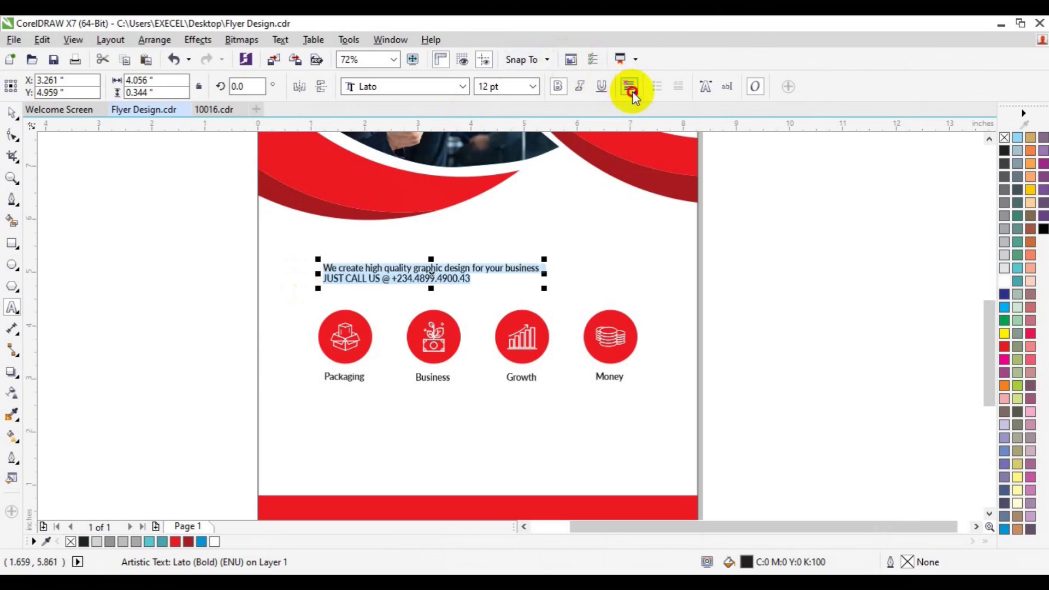
# - Centre-align the tagline at 18 pt and move it up toward the header
pyautogui.click(628, 87)
pyautogui.click(668, 141)
pyautogui.click(534, 88)
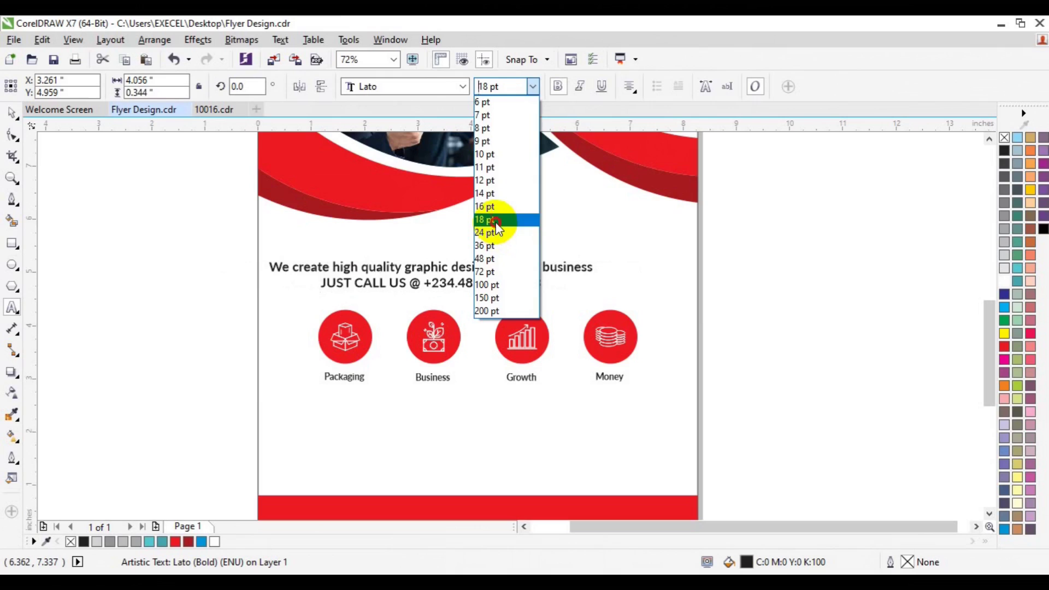
pyautogui.click(495, 219)
pyautogui.click(11, 115)
pyautogui.moveTo(432, 276); pyautogui.dragTo(478, 252)
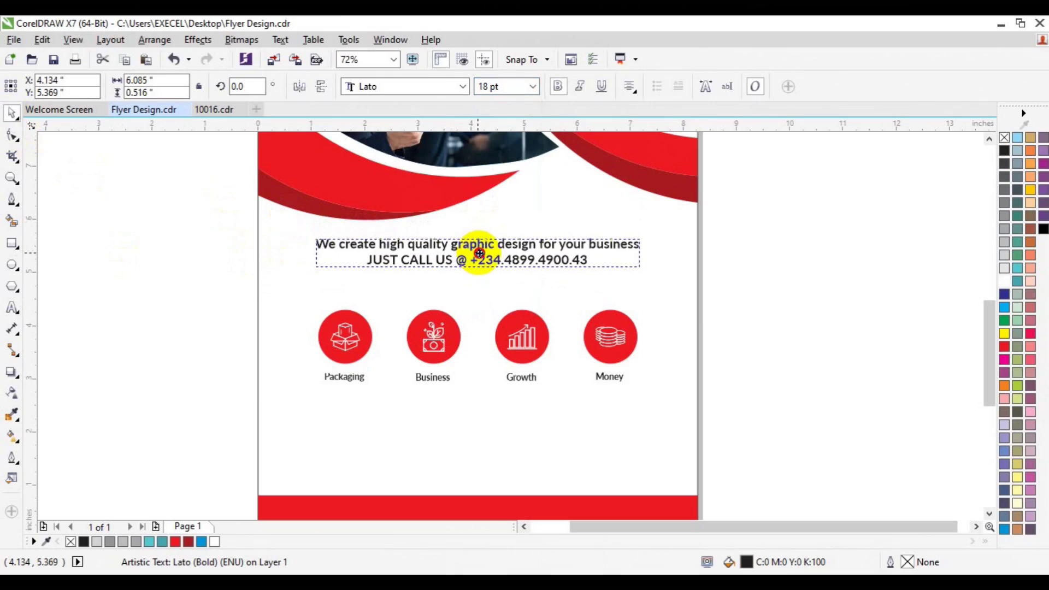
pyautogui.moveTo(478, 252); pyautogui.dragTo(478, 254)
# - Colour the phone number and 'graphic design' red and 'business' dark red
pyautogui.click(12, 308)
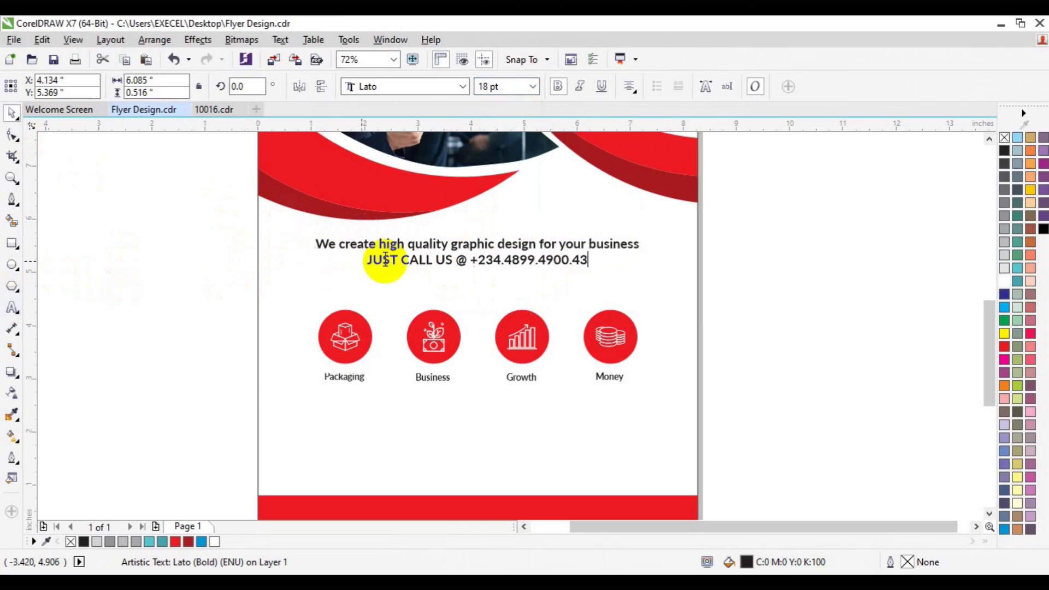
pyautogui.moveTo(472, 261); pyautogui.dragTo(589, 261)
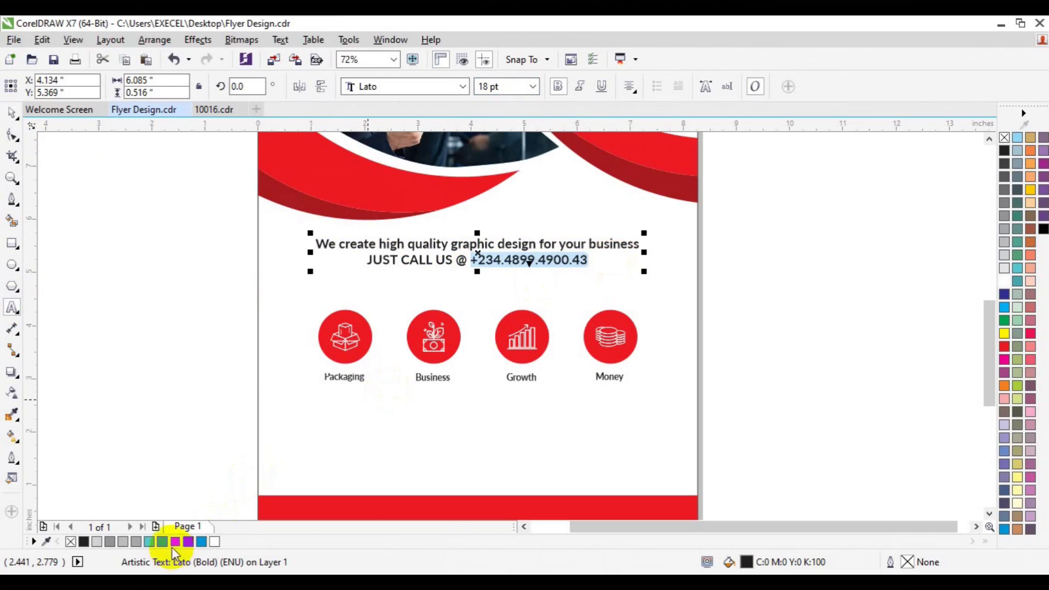
pyautogui.click(175, 542)
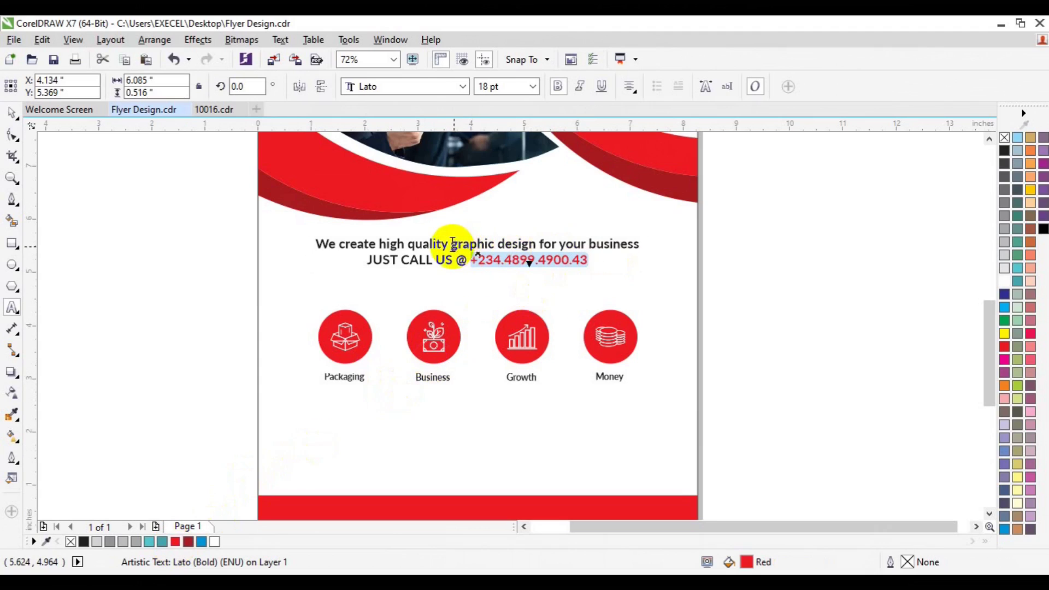
pyautogui.moveTo(452, 244); pyautogui.dragTo(522, 244)
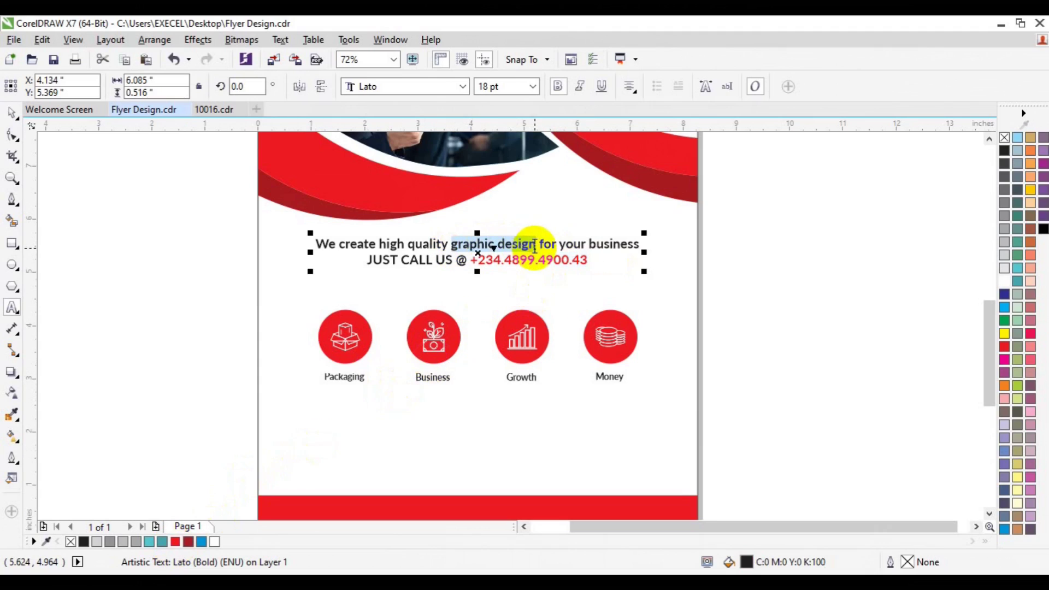
pyautogui.click(175, 542)
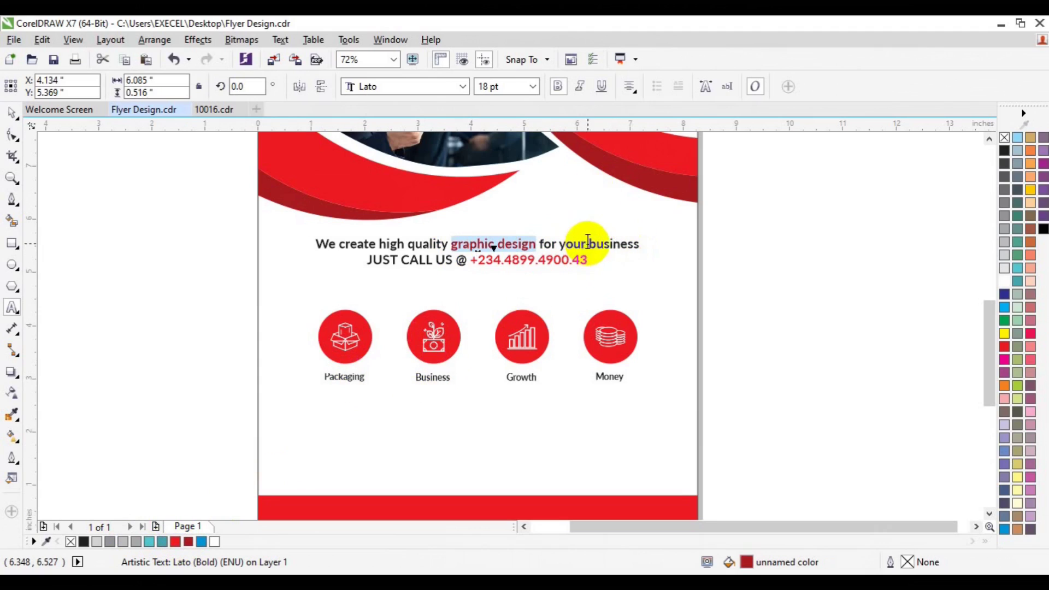
pyautogui.moveTo(588, 243); pyautogui.dragTo(629, 243)
pyautogui.click(189, 541)
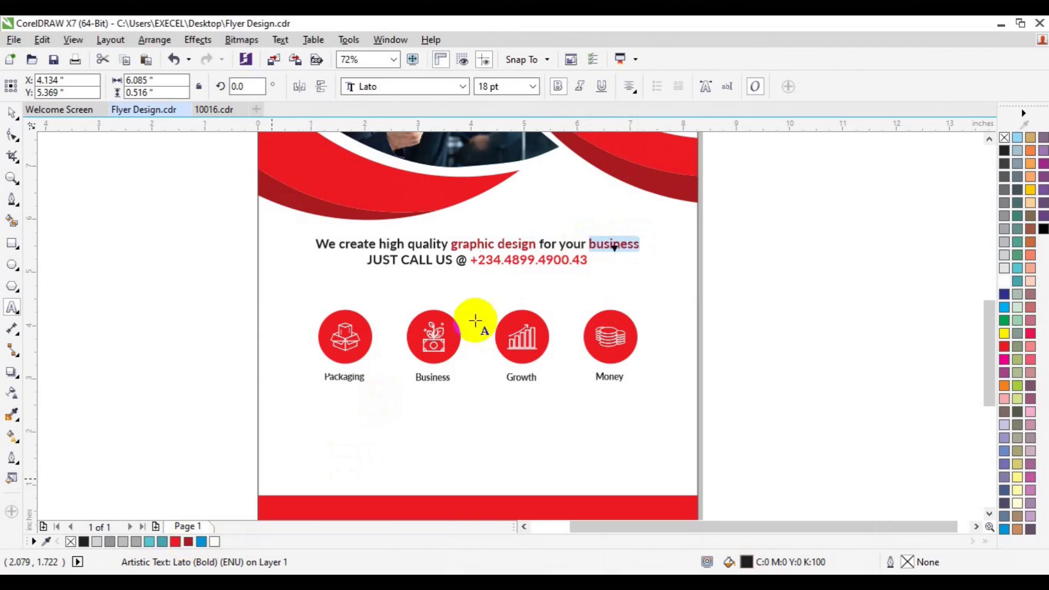
pyautogui.click(457, 262)
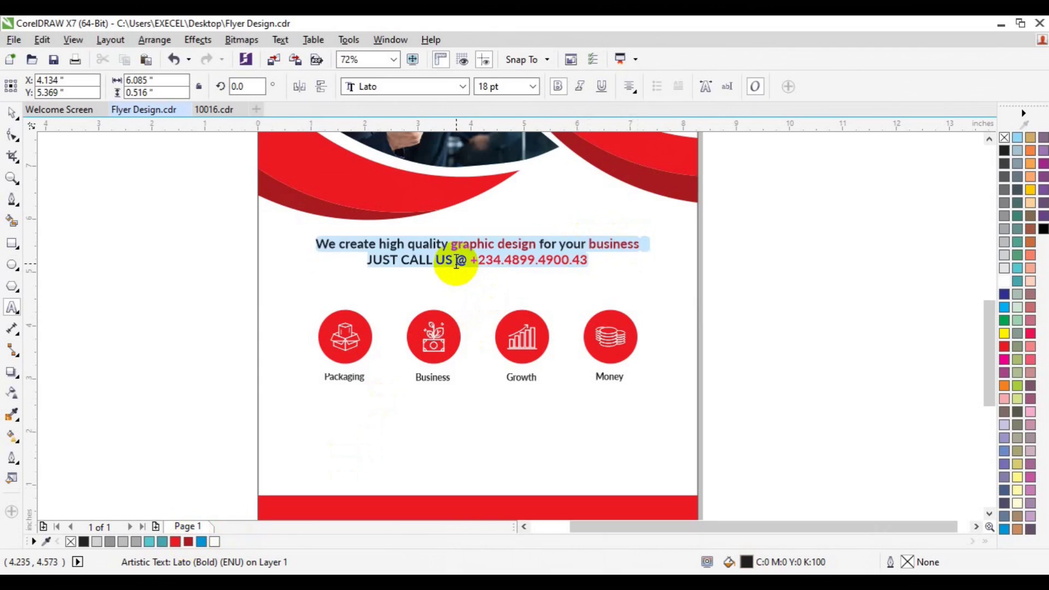
# - Resize the tagline to 20 pt, centre it on the page, and place a copy near the bottom
pyautogui.hotkey('shift', 'F3')
pyautogui.press('u')
pyautogui.press('Return')
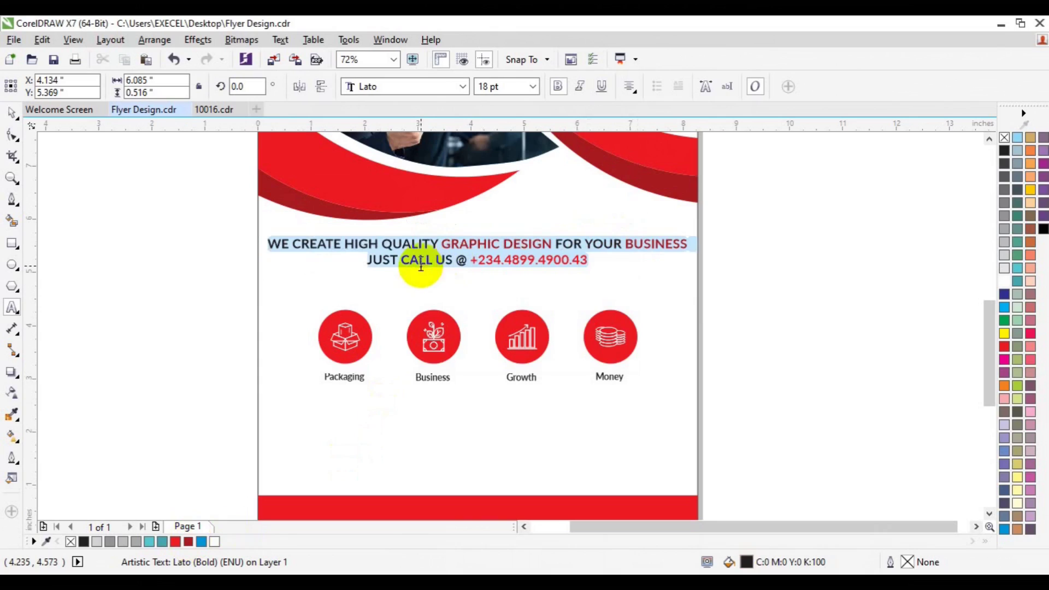
pyautogui.hotkey('ctrl', 'z')
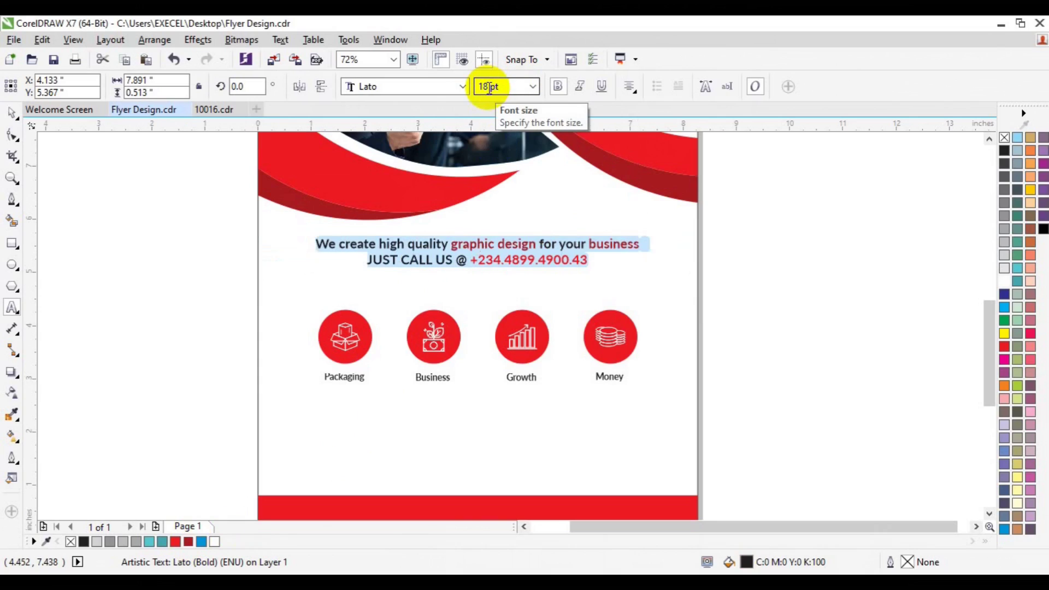
pyautogui.press('Return')
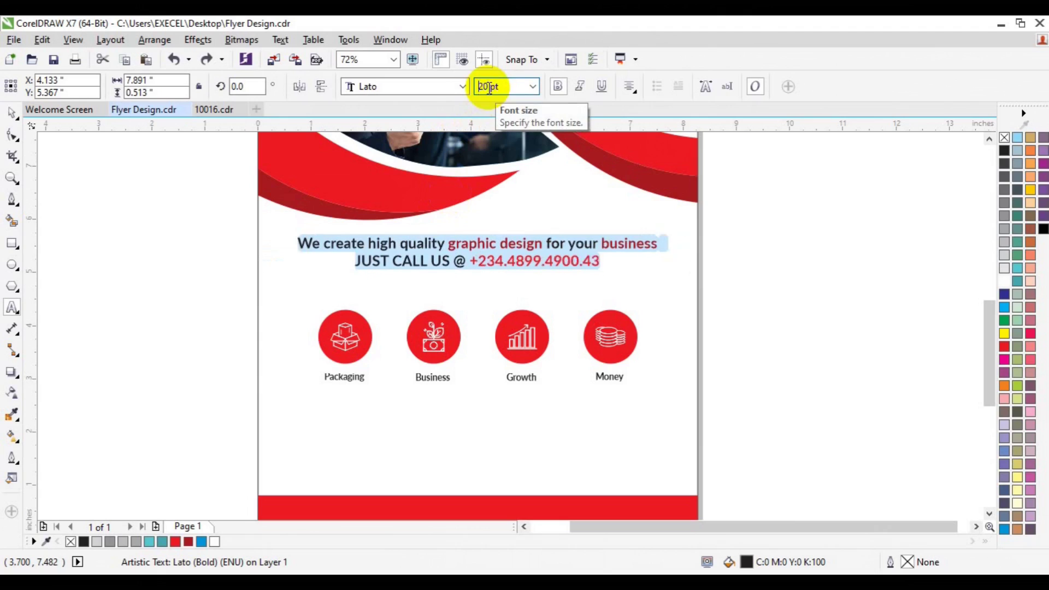
pyautogui.click(12, 113)
pyautogui.hotkey('ctrl', 'k')
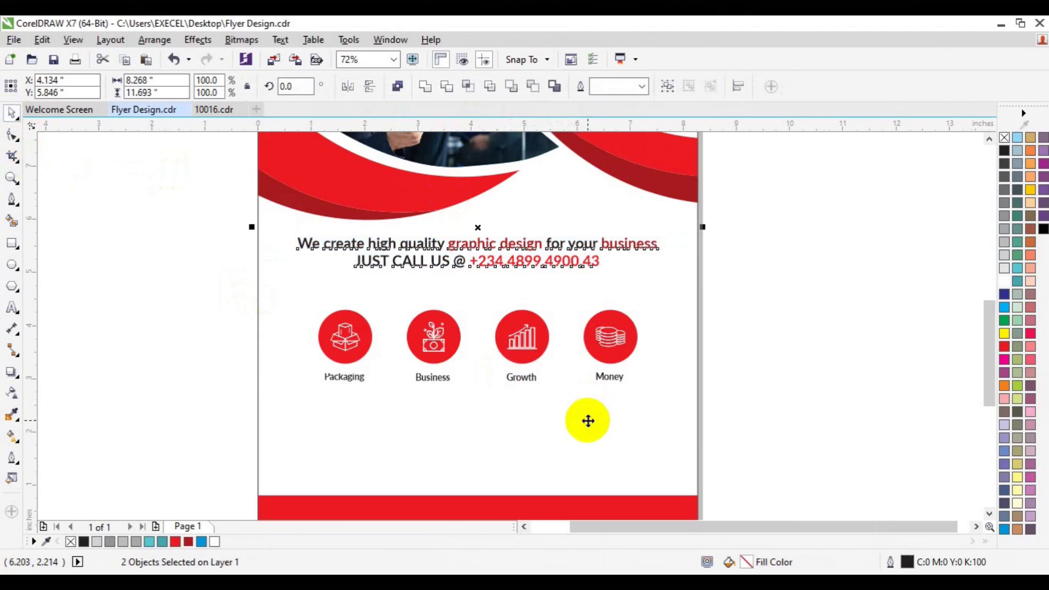
pyautogui.click(788, 362)
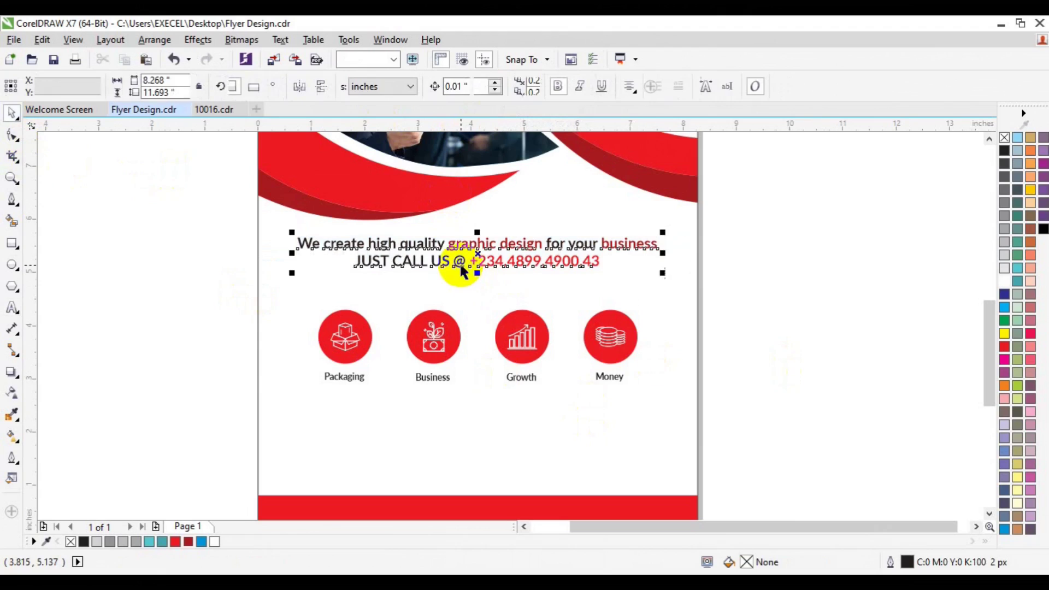
pyautogui.moveTo(461, 272)
pyautogui.mouseDown()
pyautogui.moveTo(489, 246)
pyautogui.moveTo(479, 452)
pyautogui.mouseUp()
pyautogui.click(12, 308)
pyautogui.hotkey('ctrl', 'a')
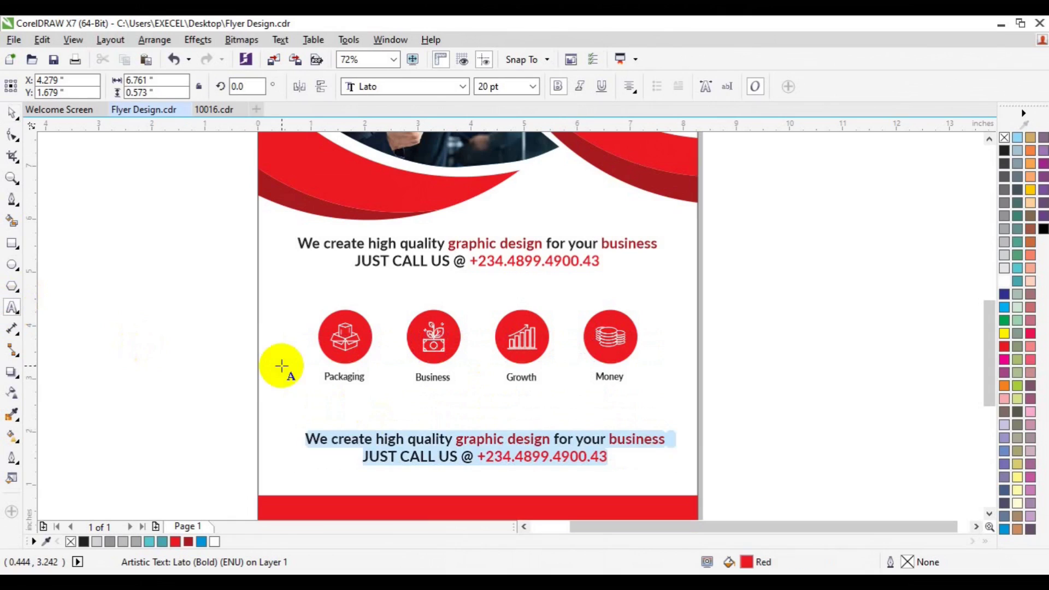
pyautogui.write('www.werbsite')
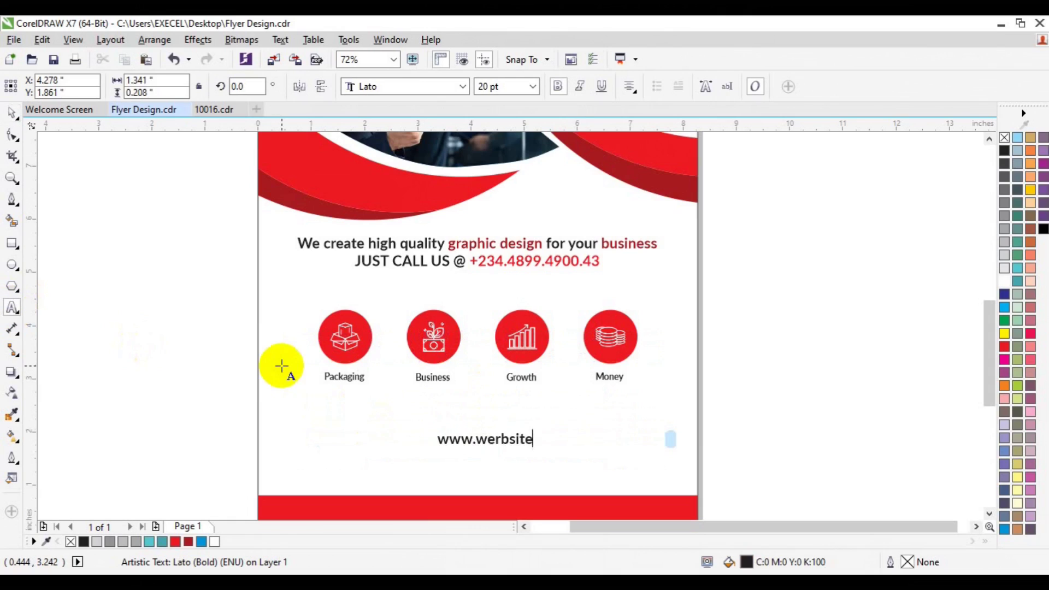
pyautogui.write('.com')
pyautogui.hotkey('ctrl', 'a')
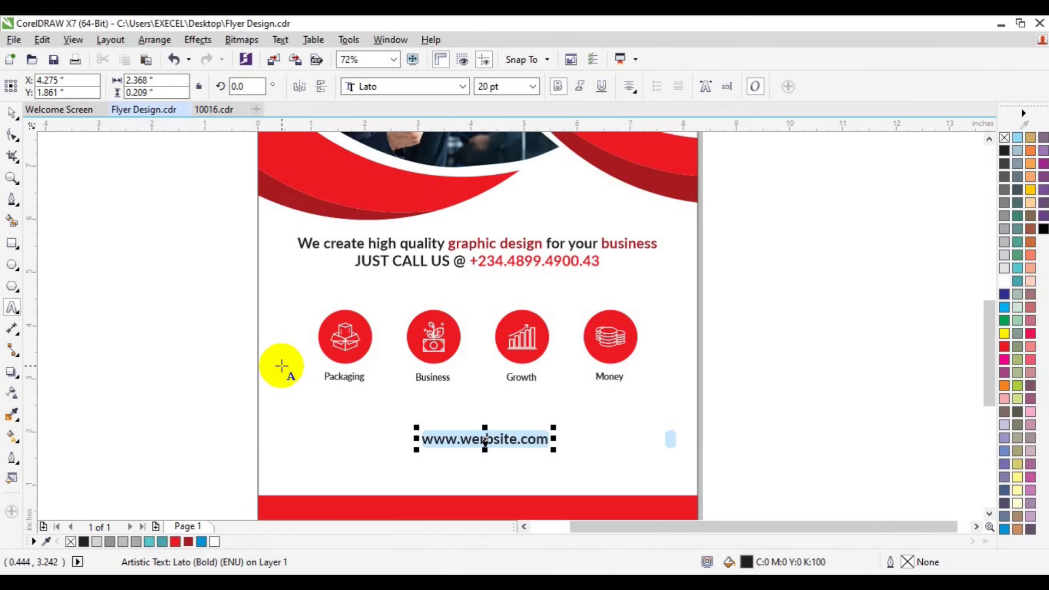
pyautogui.hotkey('ctrl', 't')
pyautogui.click(814, 295)
pyautogui.doubleClick(814, 295)
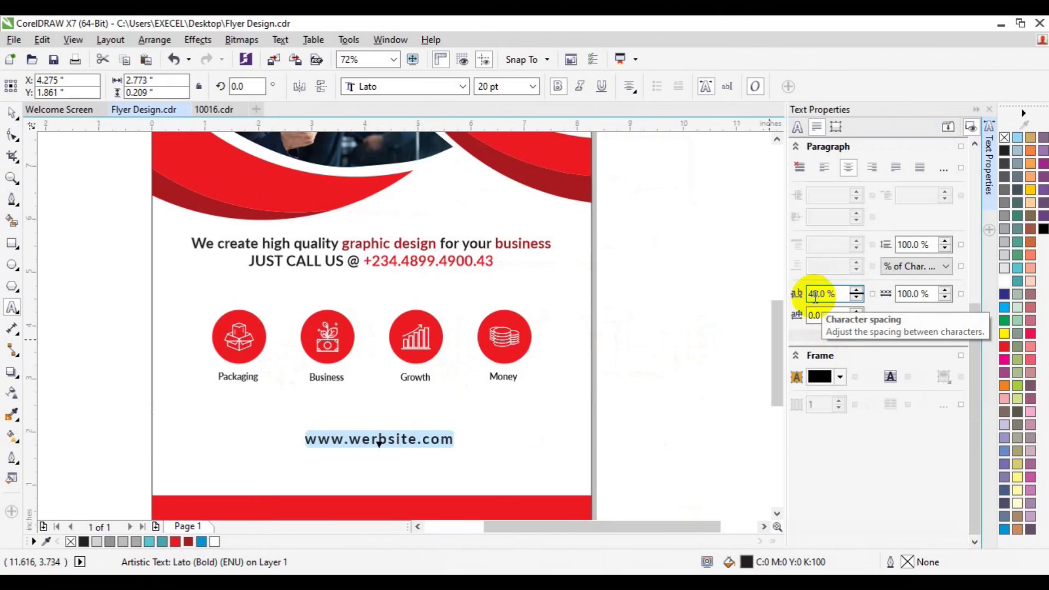
pyautogui.press('Return')
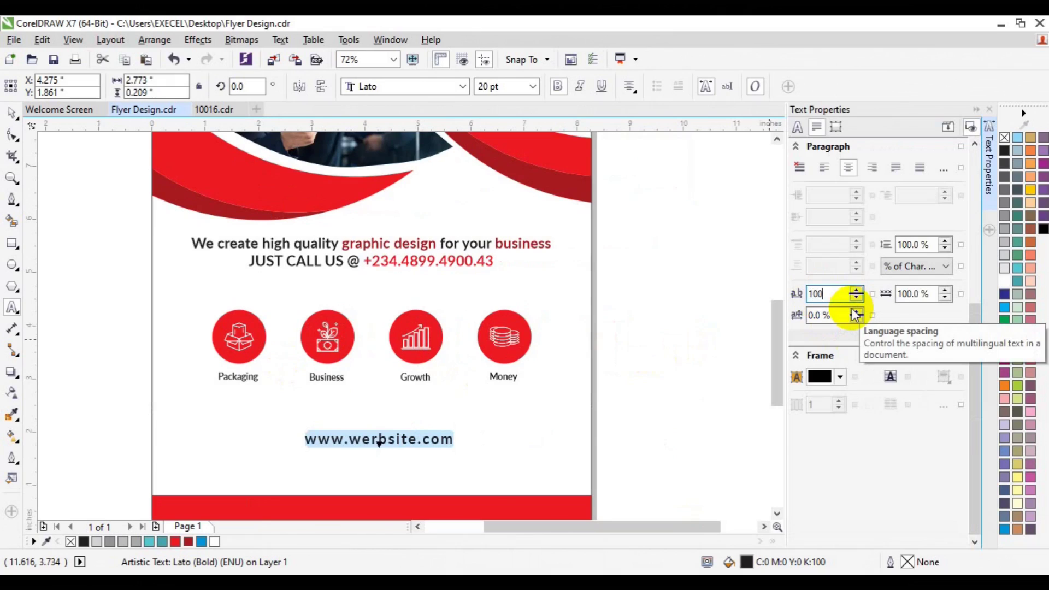
pyautogui.doubleClick(816, 294)
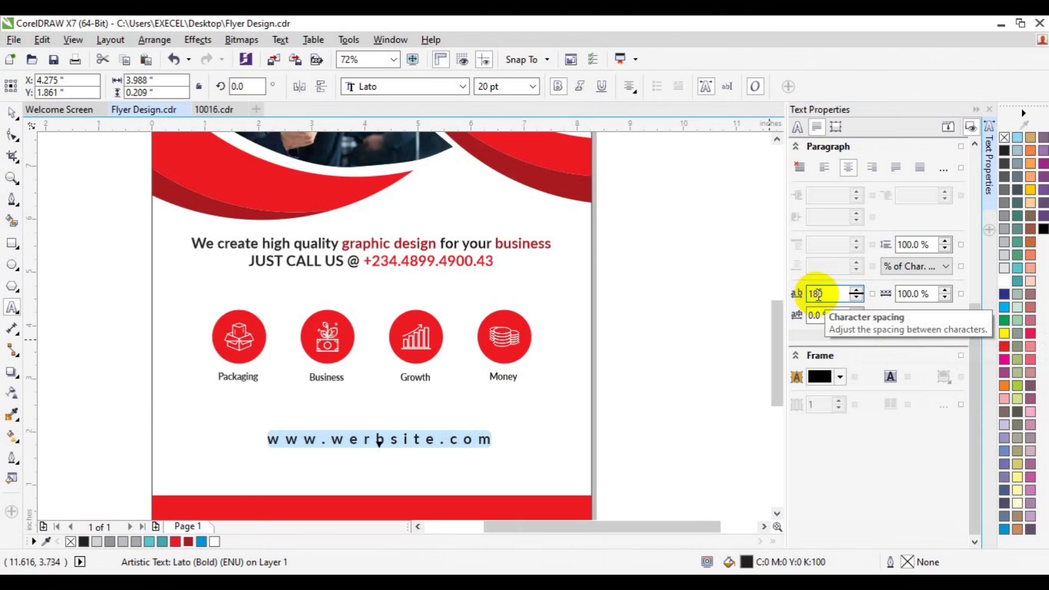
pyautogui.press('Return')
pyautogui.click(14, 117)
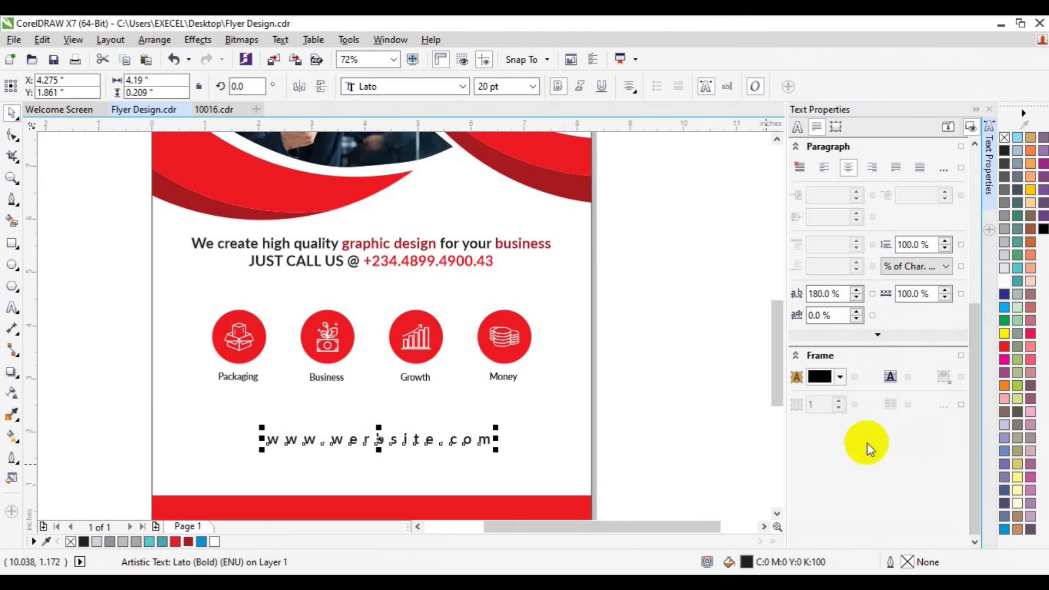
# - Move the website text into the bottom red bar and make it white and bold
pyautogui.click(990, 201)
pyautogui.click(988, 514)
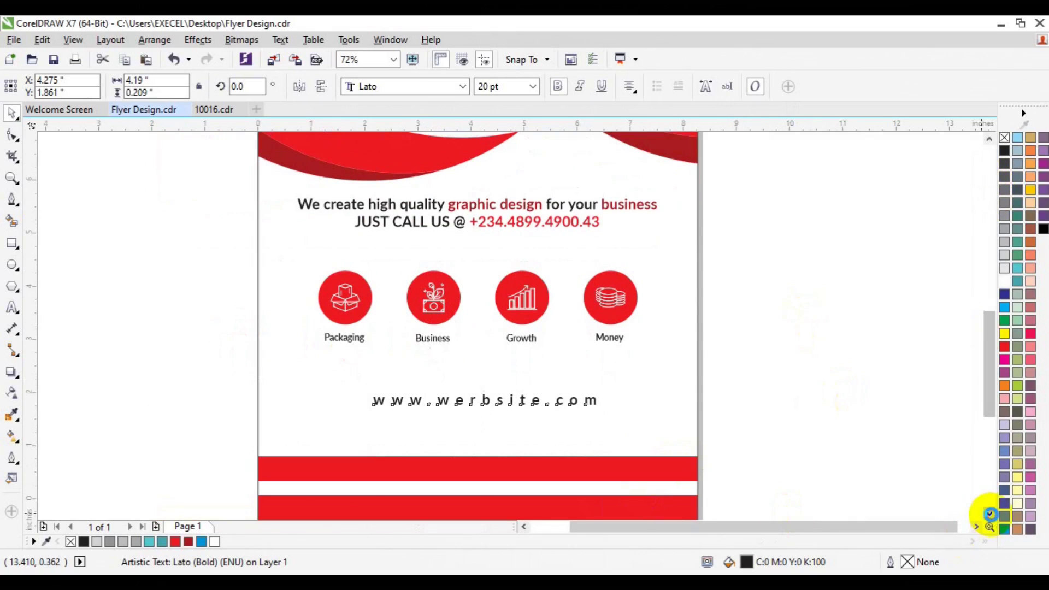
pyautogui.moveTo(484, 400); pyautogui.dragTo(485, 471)
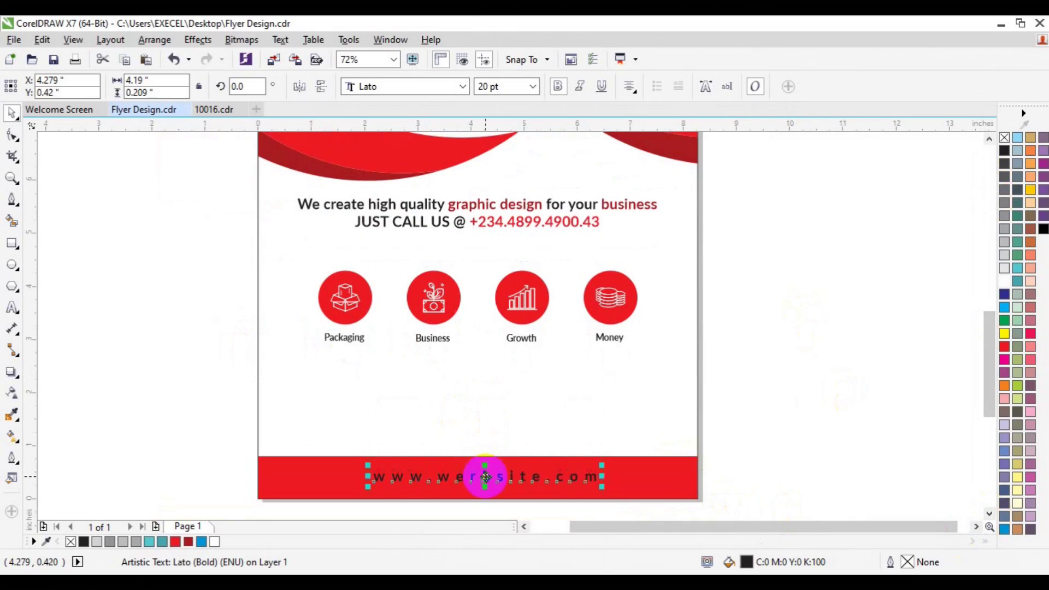
pyautogui.click(595, 141)
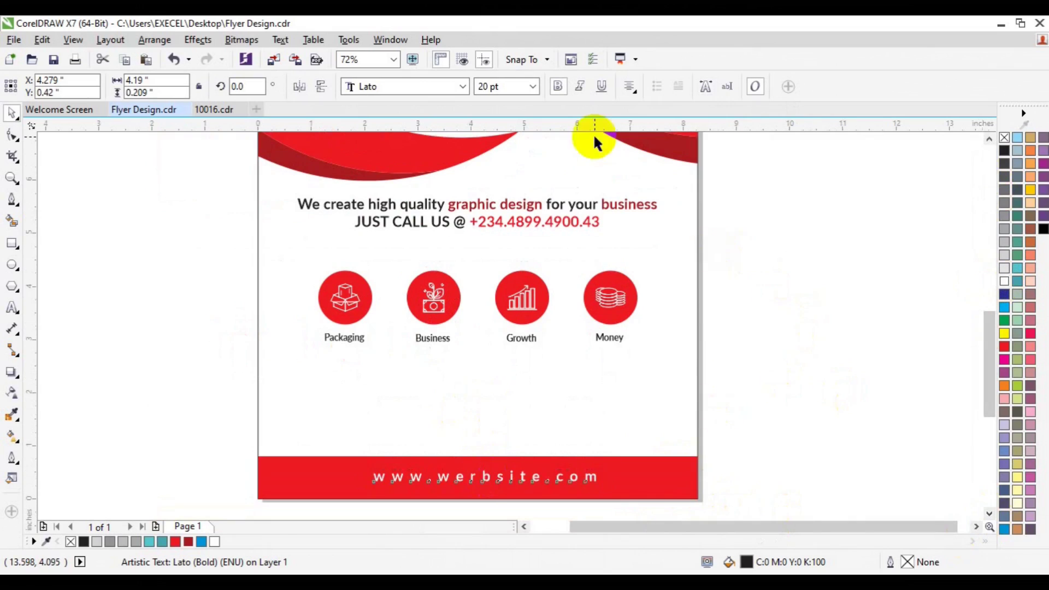
pyautogui.click(558, 87)
pyautogui.click(298, 475)
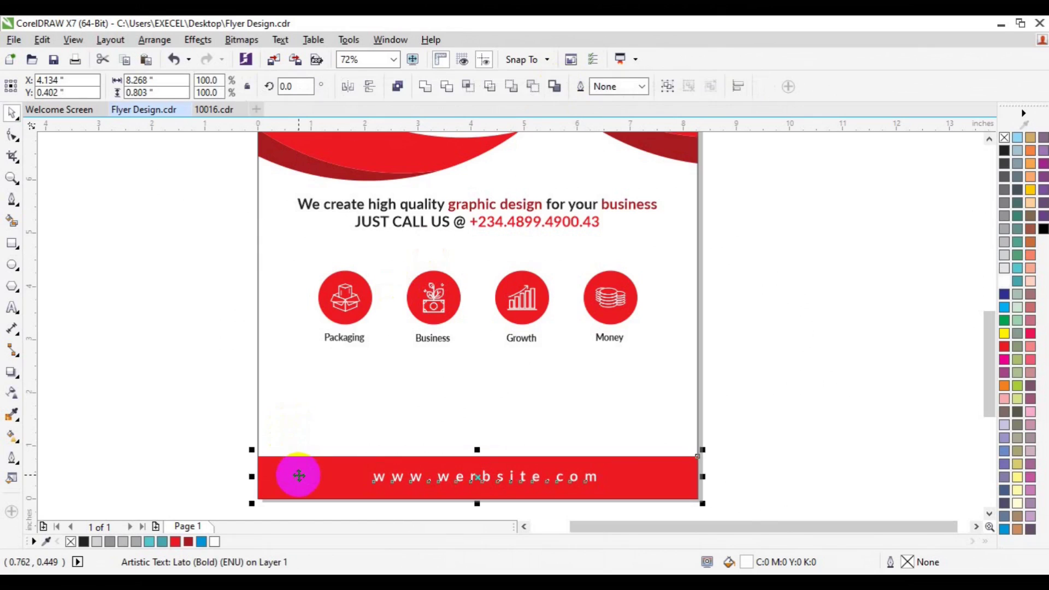
# - Draw a fully justified Lato Medium paragraph text frame below the icons
pyautogui.press('Escape')
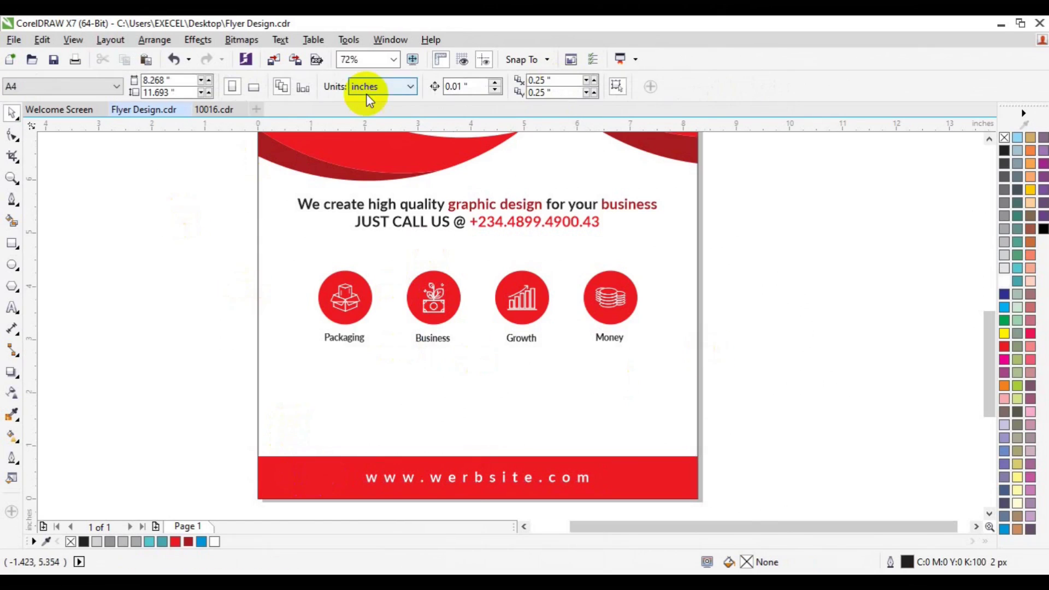
pyautogui.click(12, 308)
pyautogui.moveTo(276, 380); pyautogui.dragTo(469, 441)
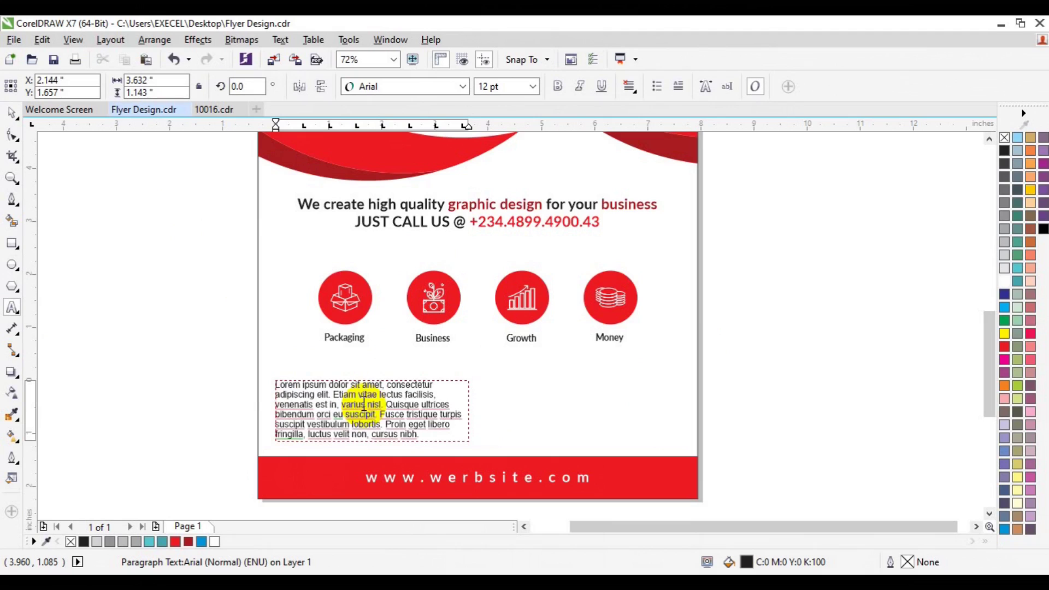
pyautogui.click(463, 88)
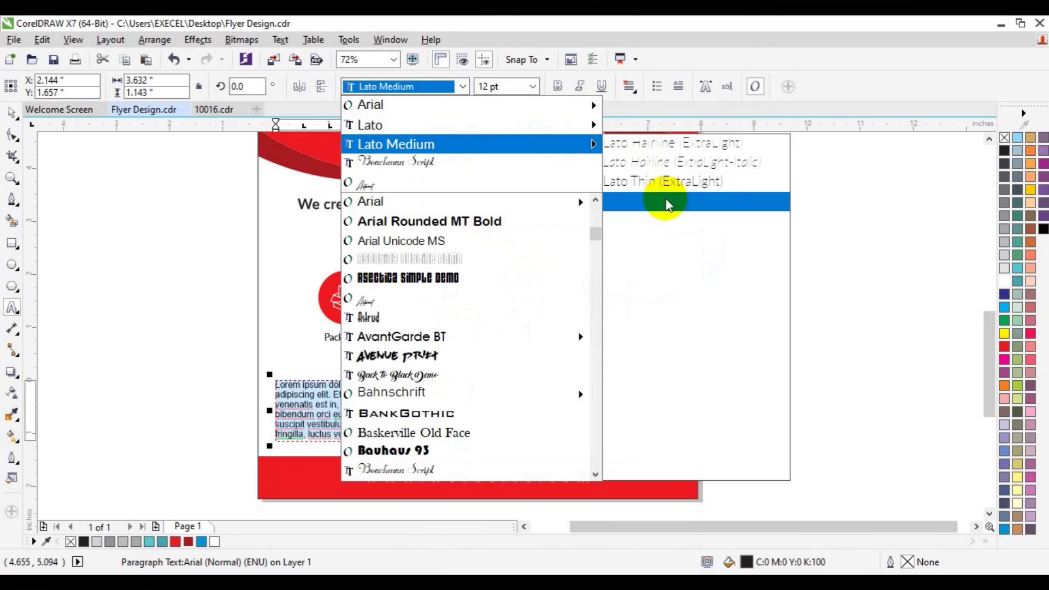
pyautogui.click(669, 297)
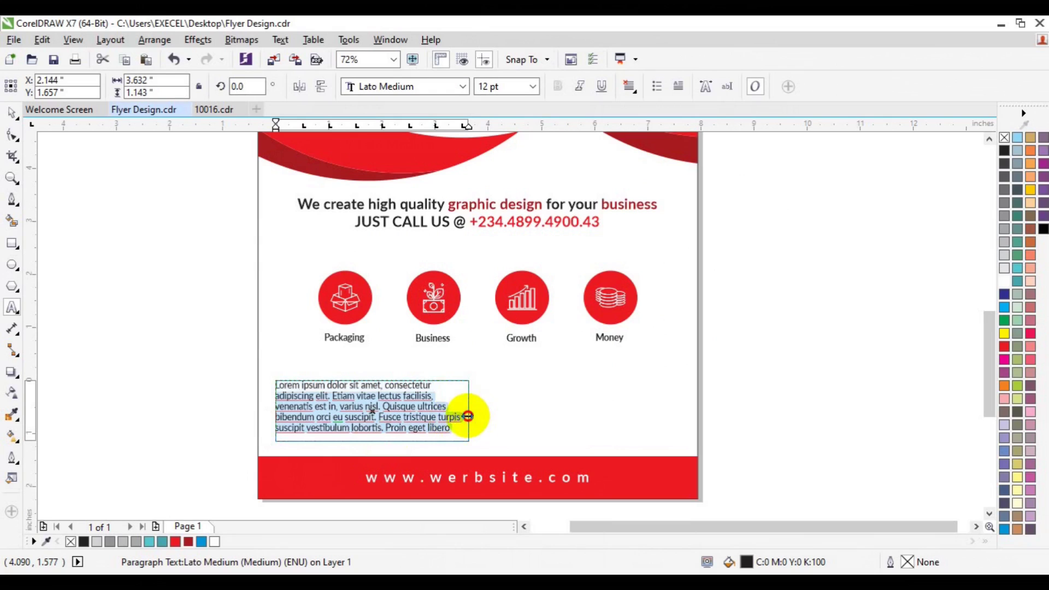
pyautogui.moveTo(467, 416); pyautogui.dragTo(461, 417)
pyautogui.click(633, 91)
pyautogui.click(640, 173)
pyautogui.moveTo(368, 448); pyautogui.dragTo(368, 458)
# - Delete surplus text so the paragraph ends with 'quam eu enatis.'
pyautogui.click(316, 439)
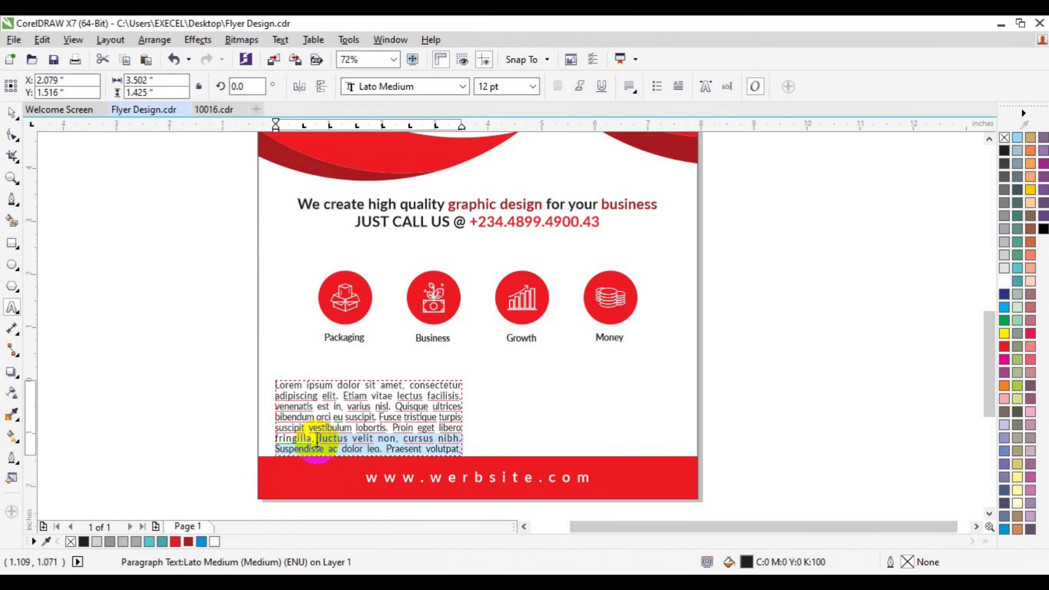
pyautogui.press('Delete')
pyautogui.press('Delete')
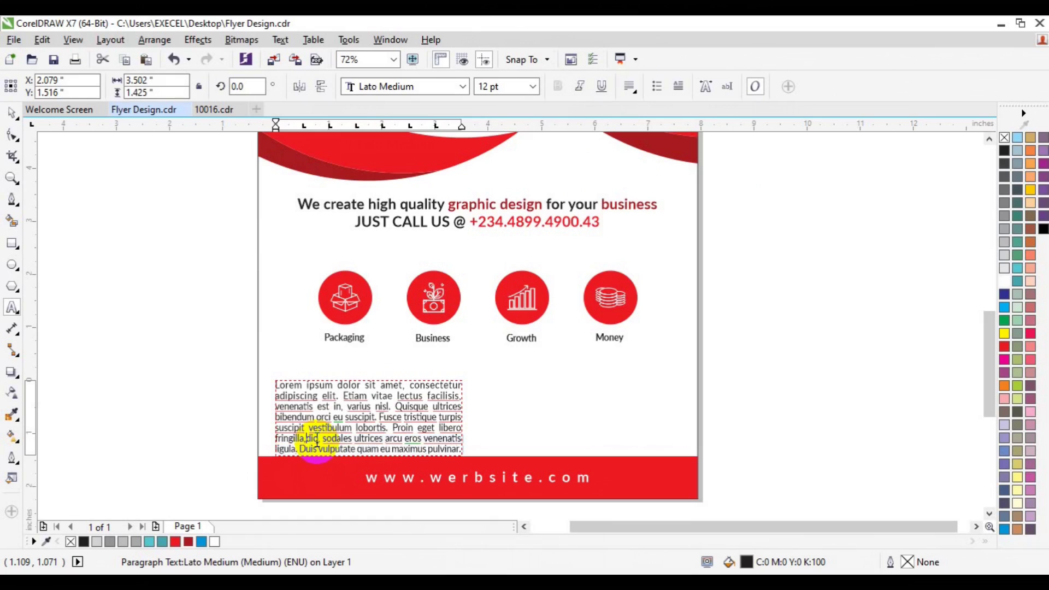
pyautogui.press('Delete')
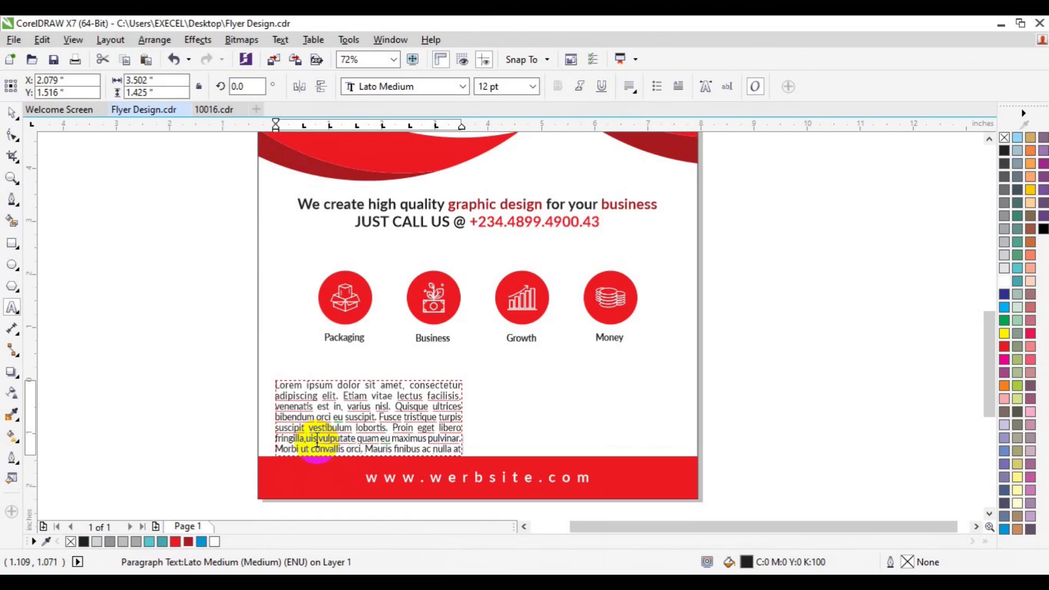
pyautogui.hotkey('ctrl', 'shift', 'End')
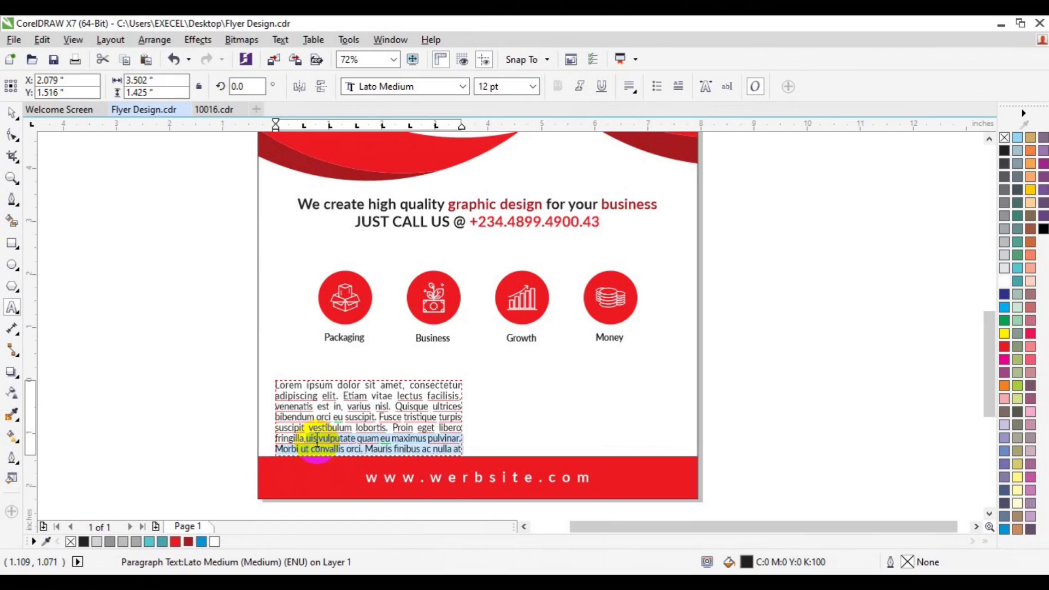
pyautogui.press('Delete')
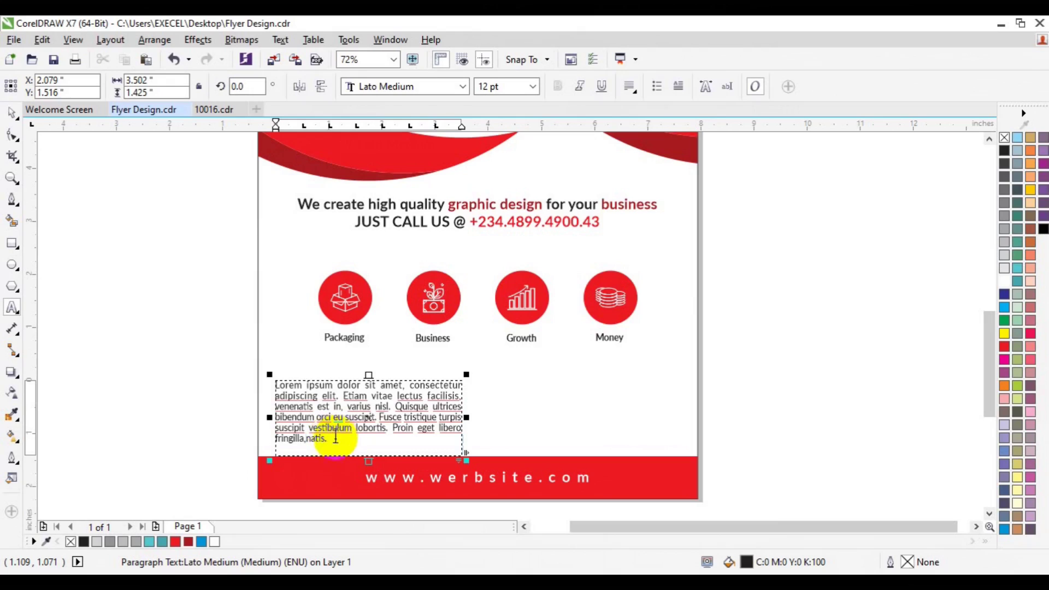
pyautogui.hotkey('ctrl', 'z')
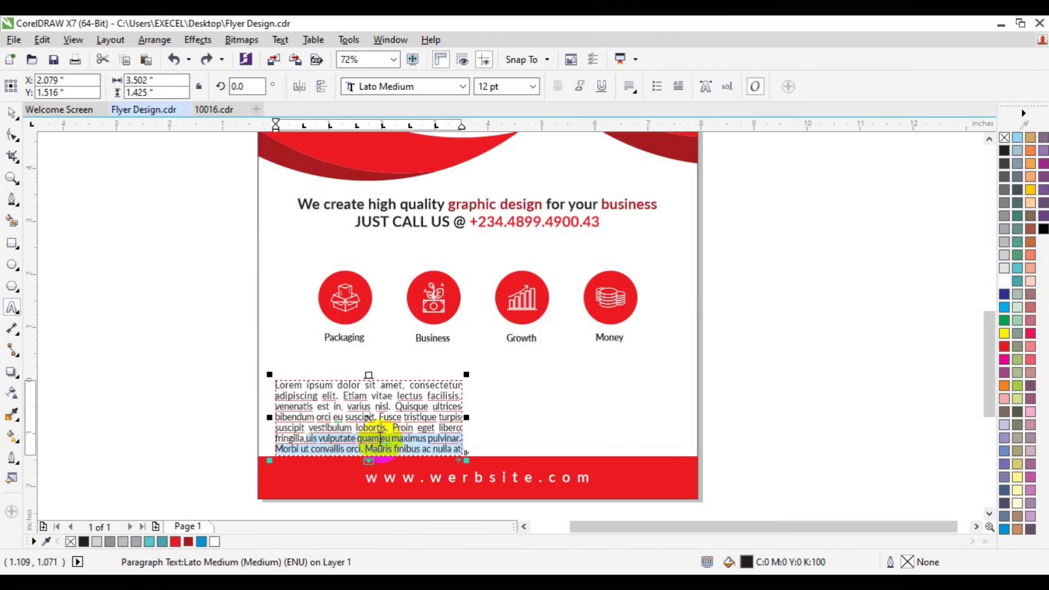
pyautogui.click(393, 439)
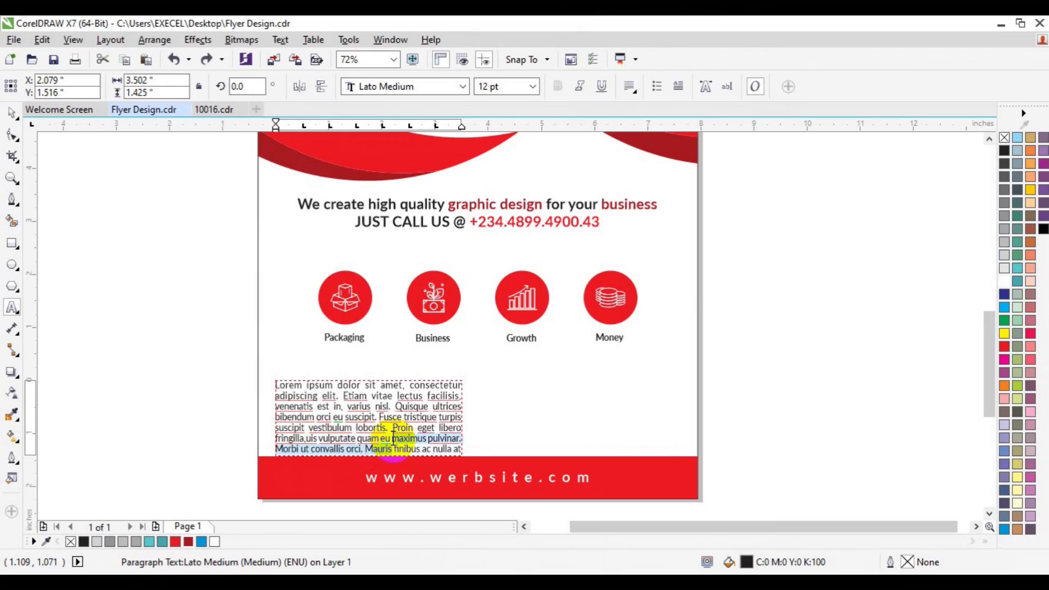
pyautogui.press('Delete')
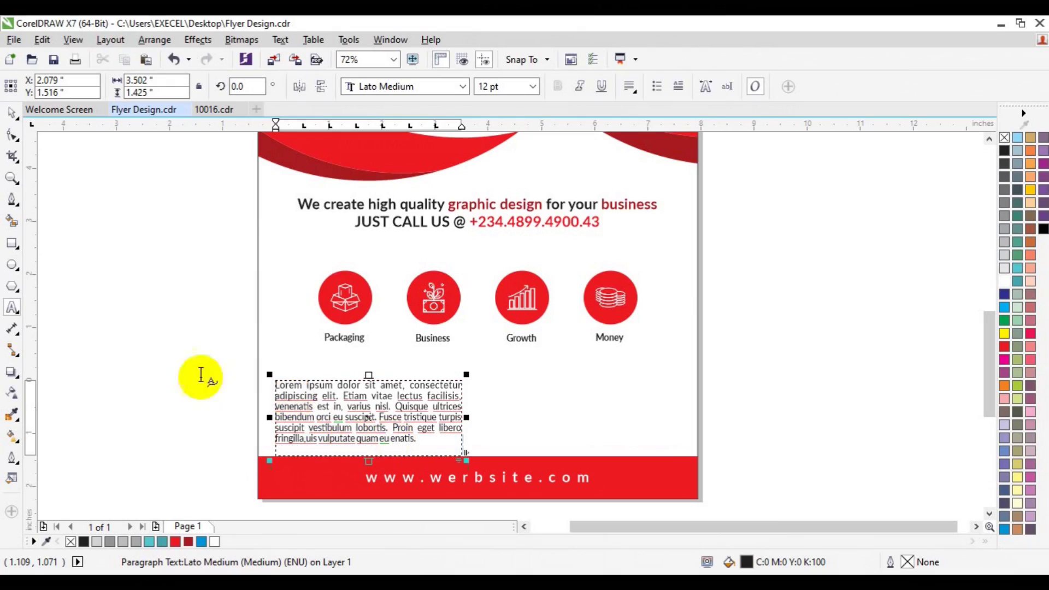
pyautogui.click(10, 116)
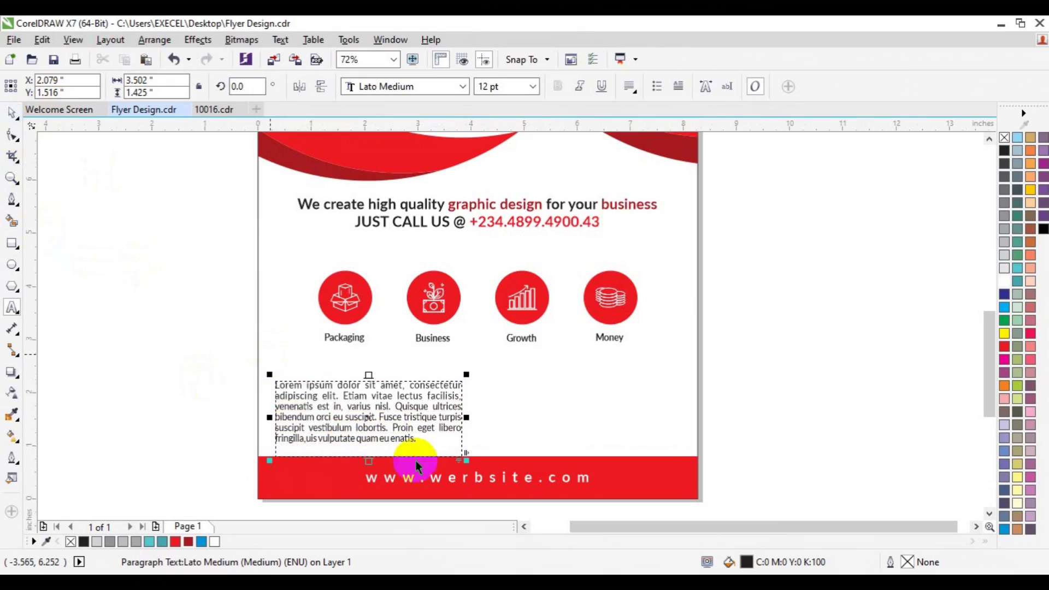
pyautogui.click(237, 496)
pyautogui.click(12, 307)
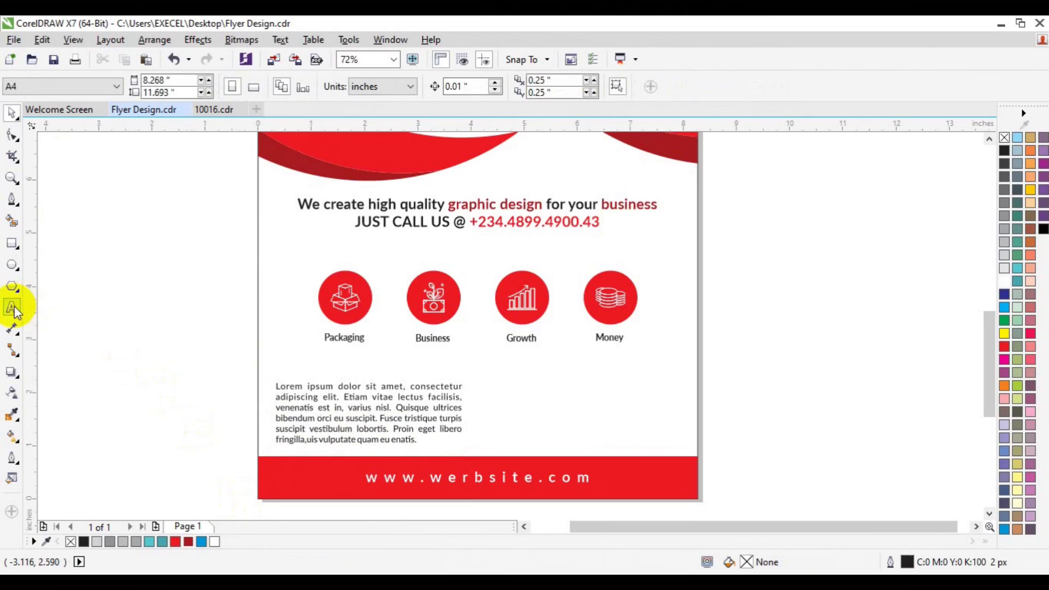
# - Add a red Lato Bold 18 pt 'ABOUT US:' heading directly above the paragraph
pyautogui.click(144, 306)
pyautogui.write('ABOUT US')
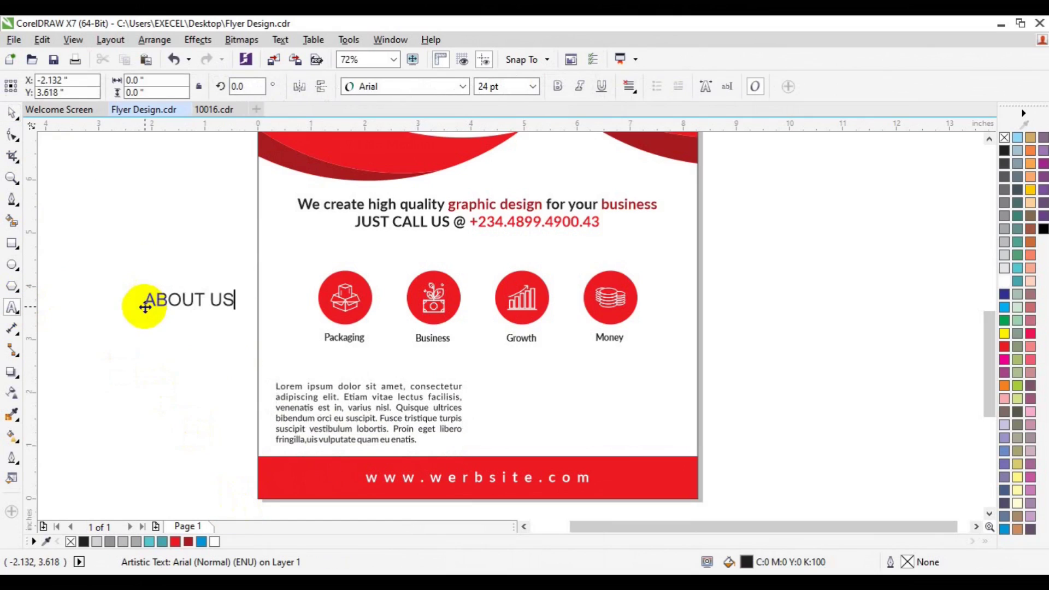
pyautogui.write(':')
pyautogui.hotkey('ctrl', 'a')
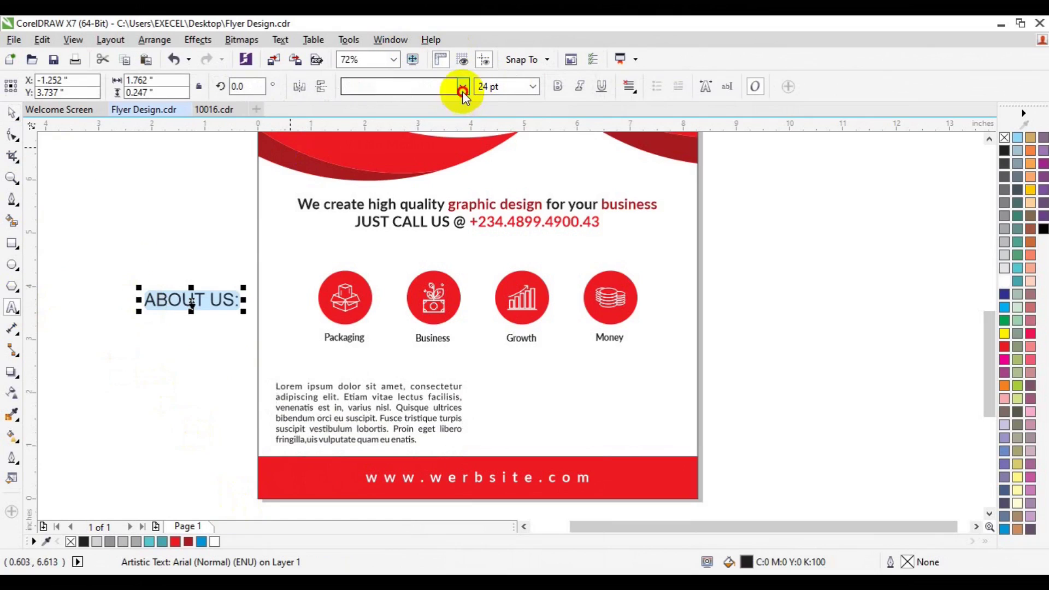
pyautogui.click(462, 86)
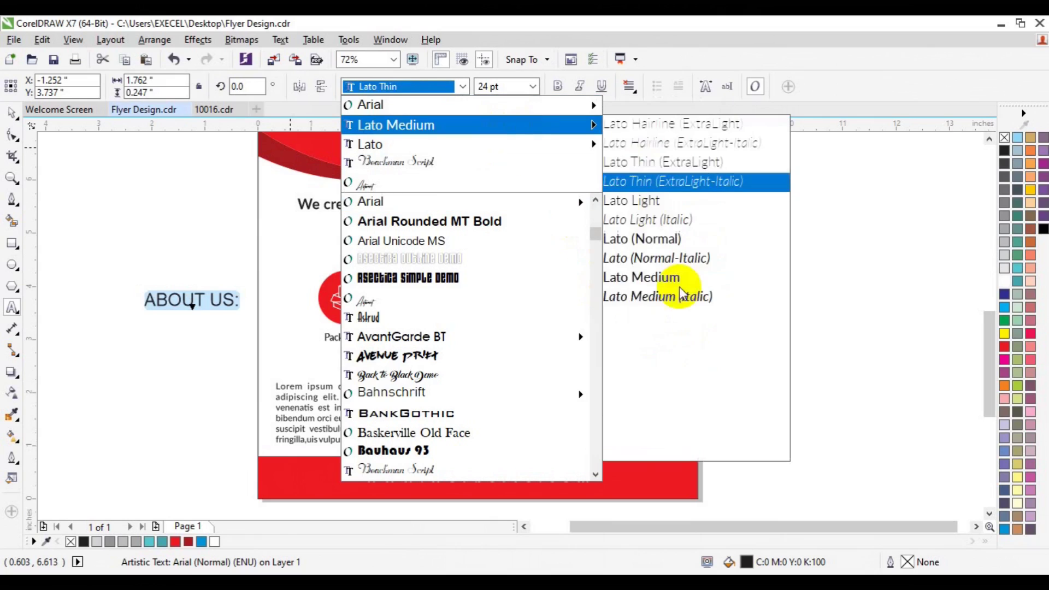
pyautogui.click(670, 352)
pyautogui.click(175, 541)
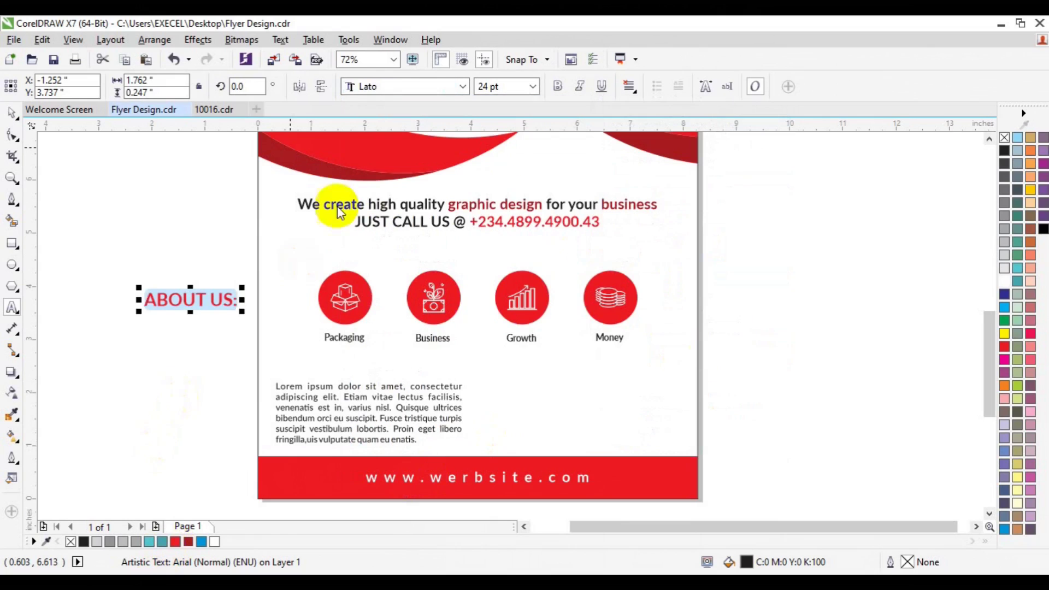
pyautogui.click(530, 87)
pyautogui.click(499, 220)
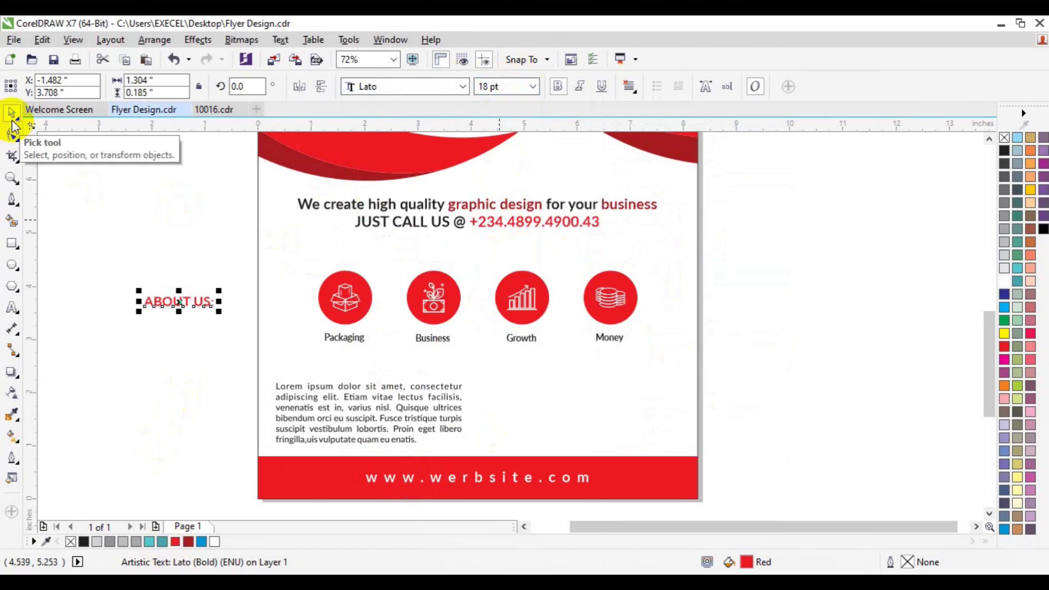
pyautogui.moveTo(179, 301); pyautogui.dragTo(308, 370)
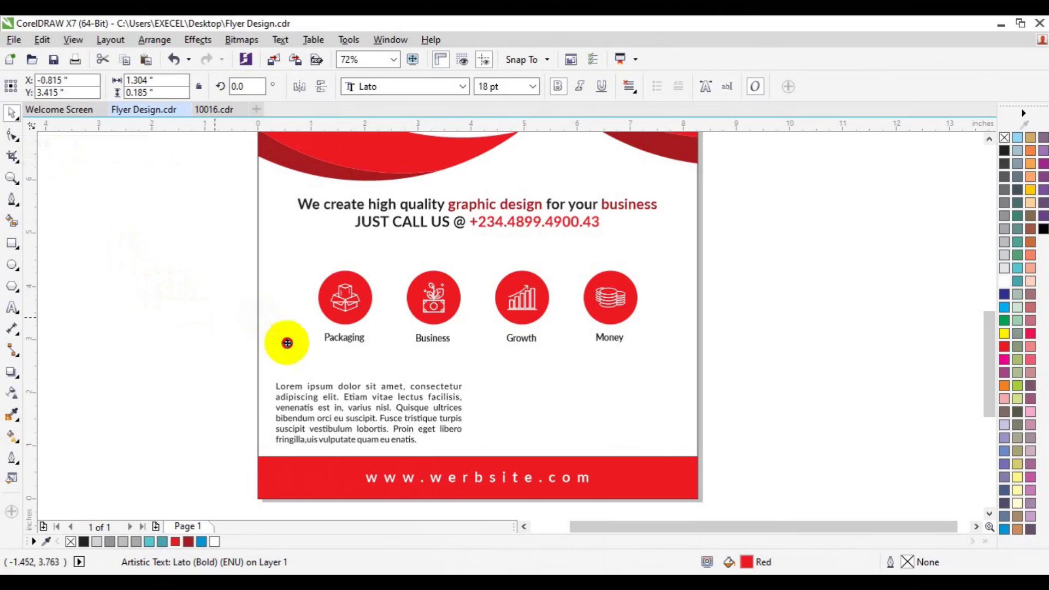
pyautogui.keyDown('shift'); pyautogui.click(326, 411); pyautogui.keyUp('shift')
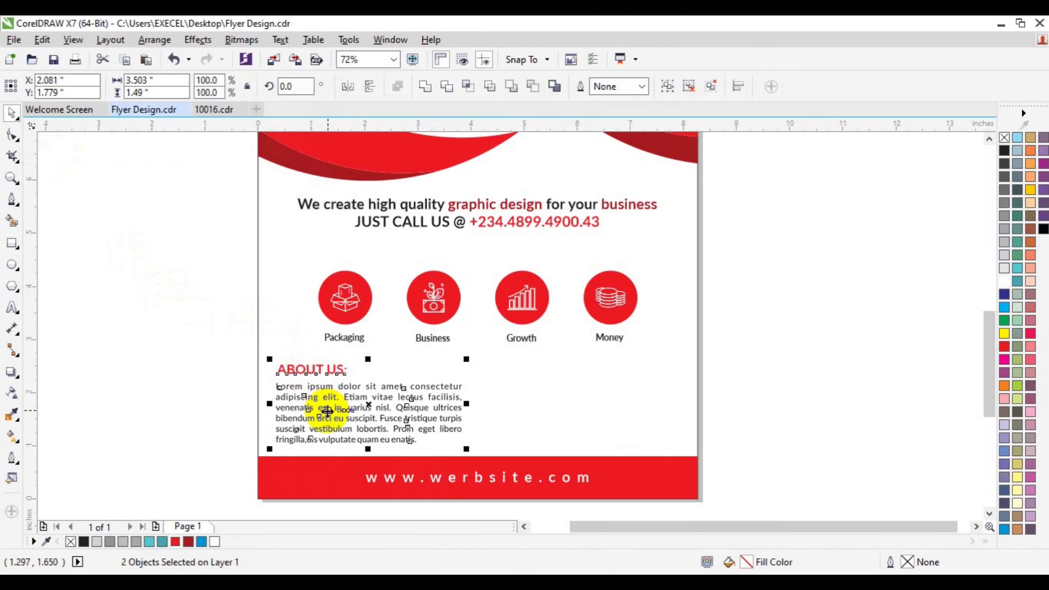
pyautogui.click(178, 368)
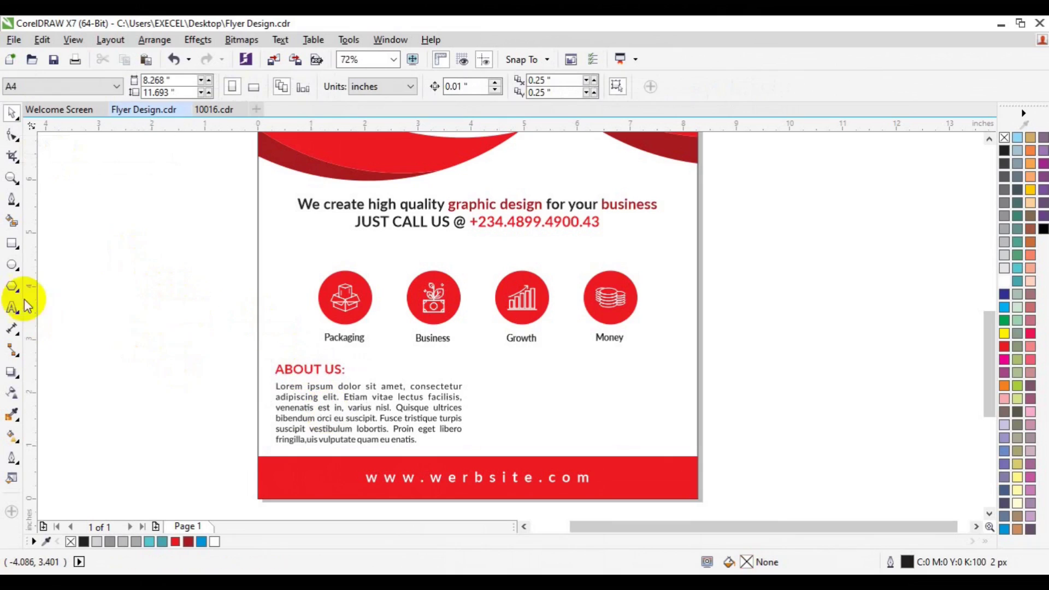
# - Draw a short dark red line with a 16 px outline beside the paragraph
pyautogui.click(12, 199)
pyautogui.moveTo(271, 385); pyautogui.dragTo(244, 379)
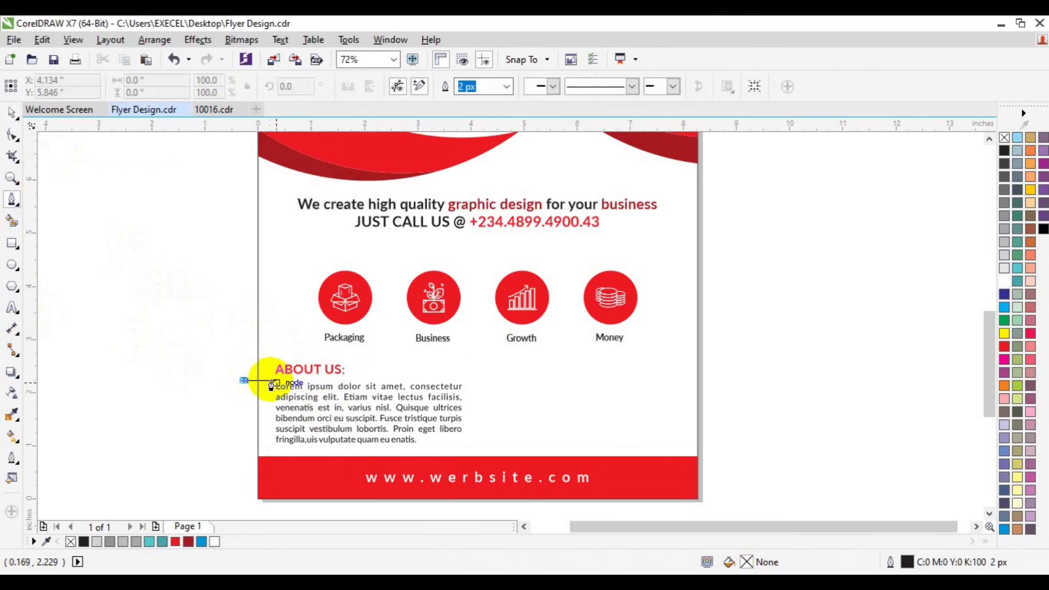
pyautogui.press('space')
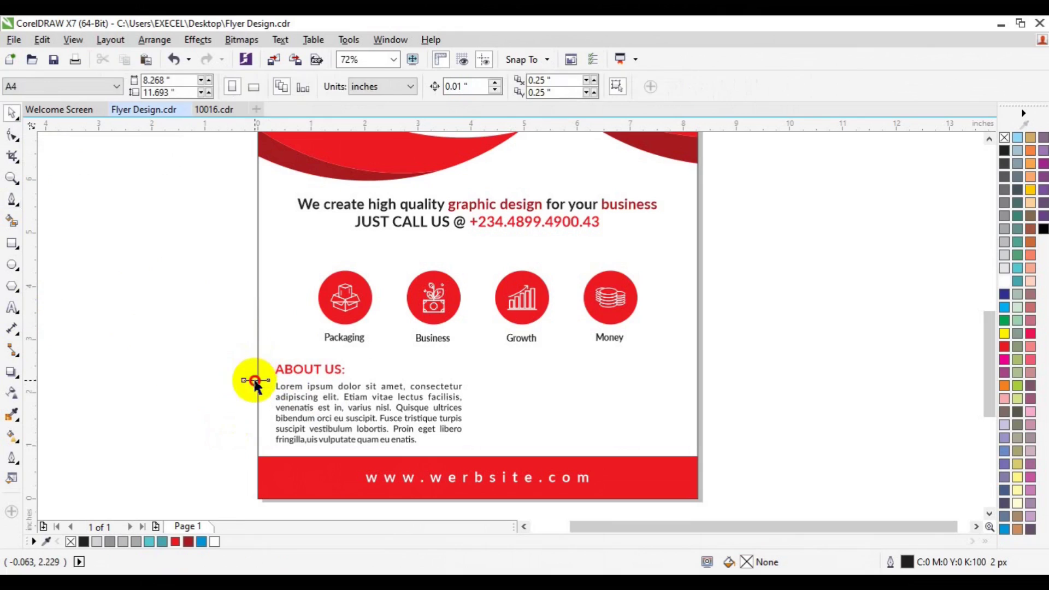
pyautogui.click(254, 380)
pyautogui.rightClick(188, 546)
pyautogui.click(485, 86)
pyautogui.click(468, 202)
# - Thin the line to 10 px, place it under 'ABOUT US:', and group them
pyautogui.click(12, 178)
pyautogui.click(296, 380)
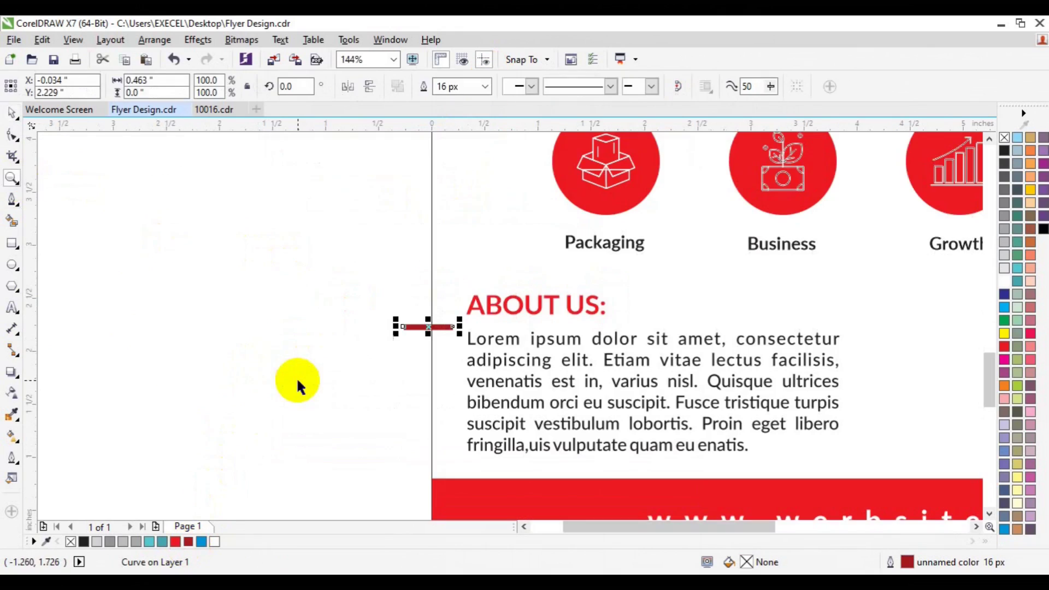
pyautogui.click(485, 87)
pyautogui.click(462, 195)
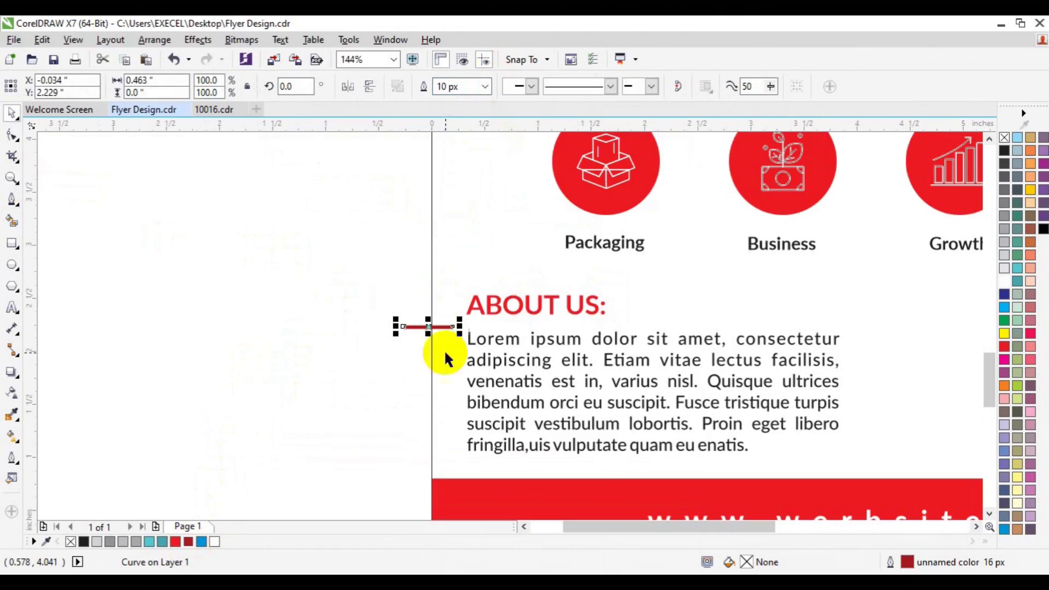
pyautogui.moveTo(428, 327); pyautogui.dragTo(493, 323)
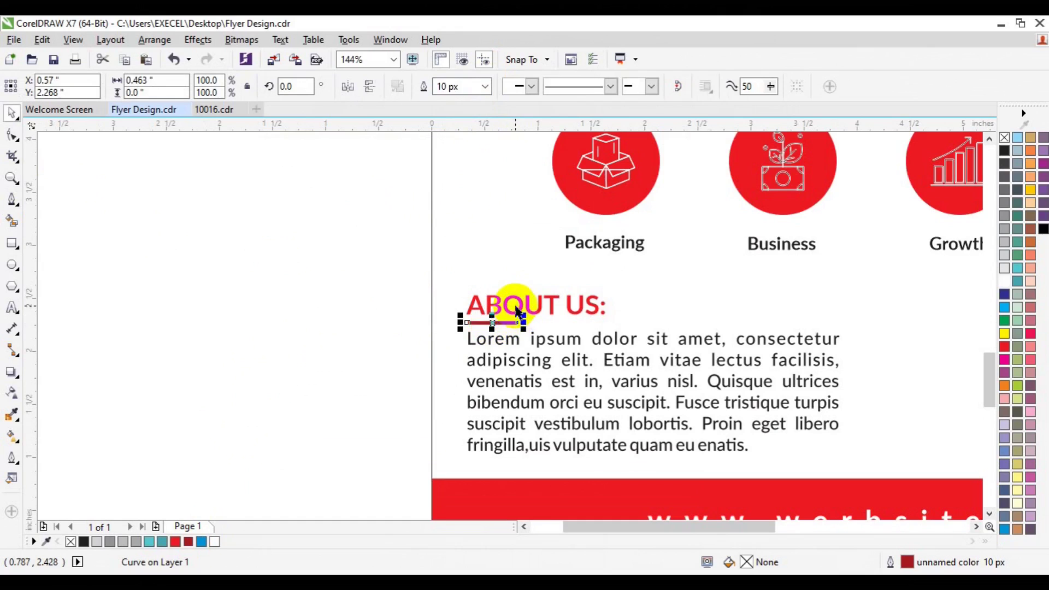
pyautogui.click(512, 304)
pyautogui.keyDown('shift'); pyautogui.click(504, 323); pyautogui.keyUp('shift')
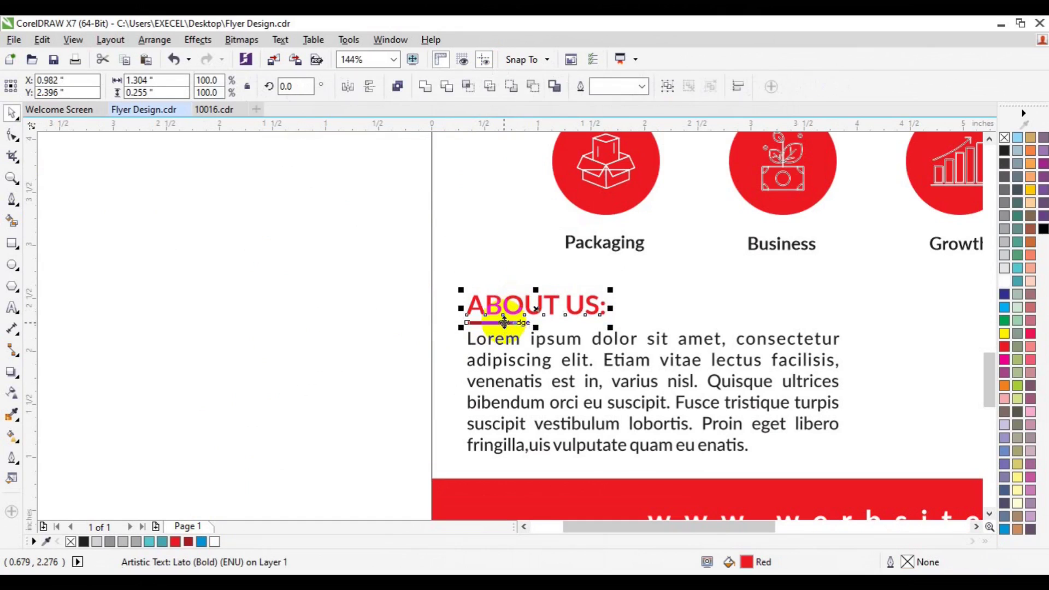
pyautogui.hotkey('ctrl', 'g')
pyautogui.keyDown('shift'); pyautogui.click(510, 356); pyautogui.keyUp('shift')
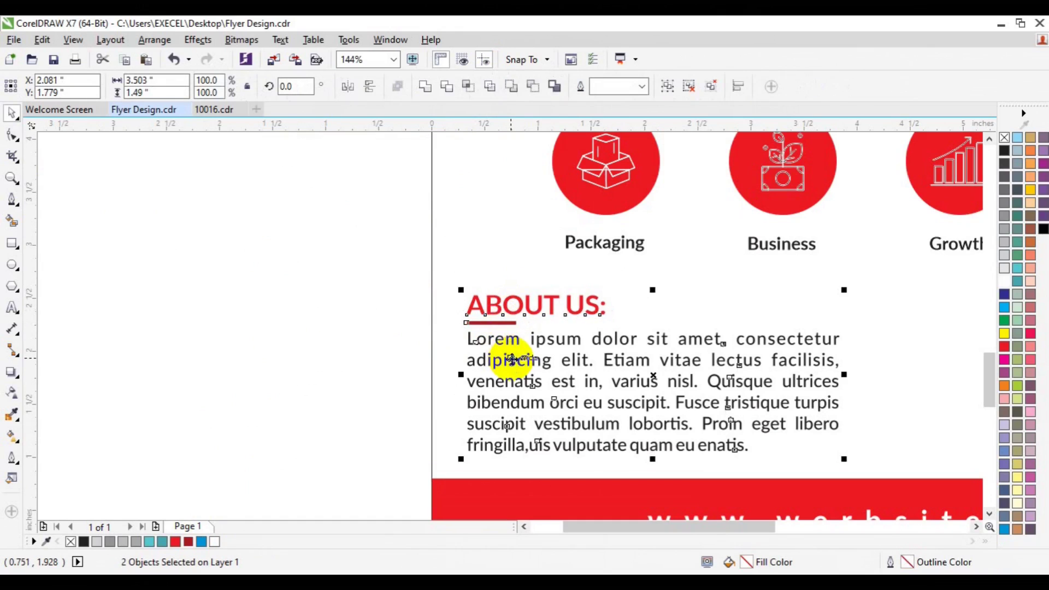
pyautogui.click(12, 177)
pyautogui.click(116, 86)
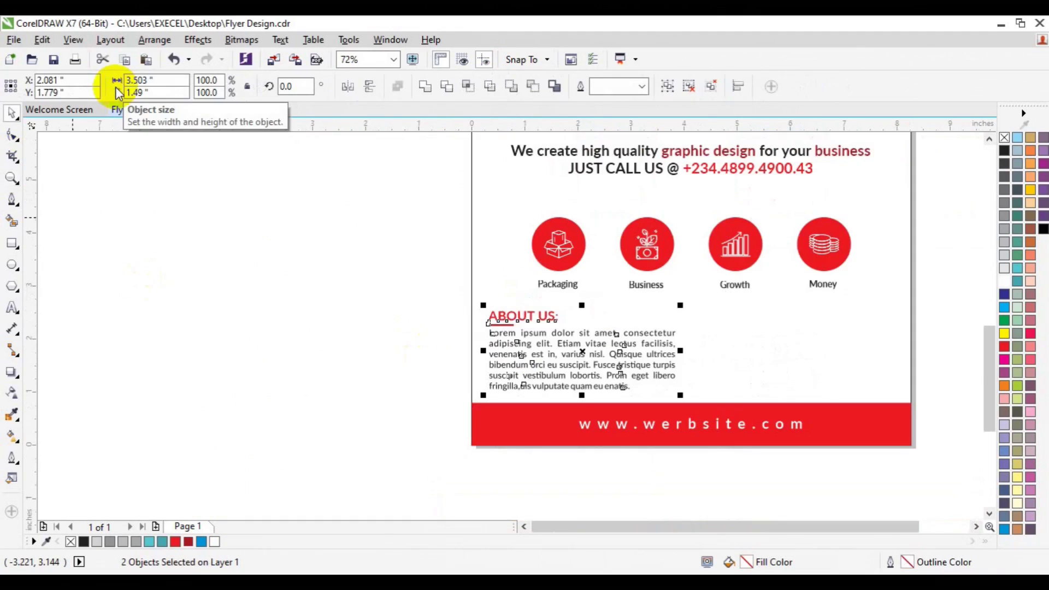
# - Copy the ABOUT US heading and paragraph block to the right side
pyautogui.moveTo(584, 356); pyautogui.dragTo(798, 337)
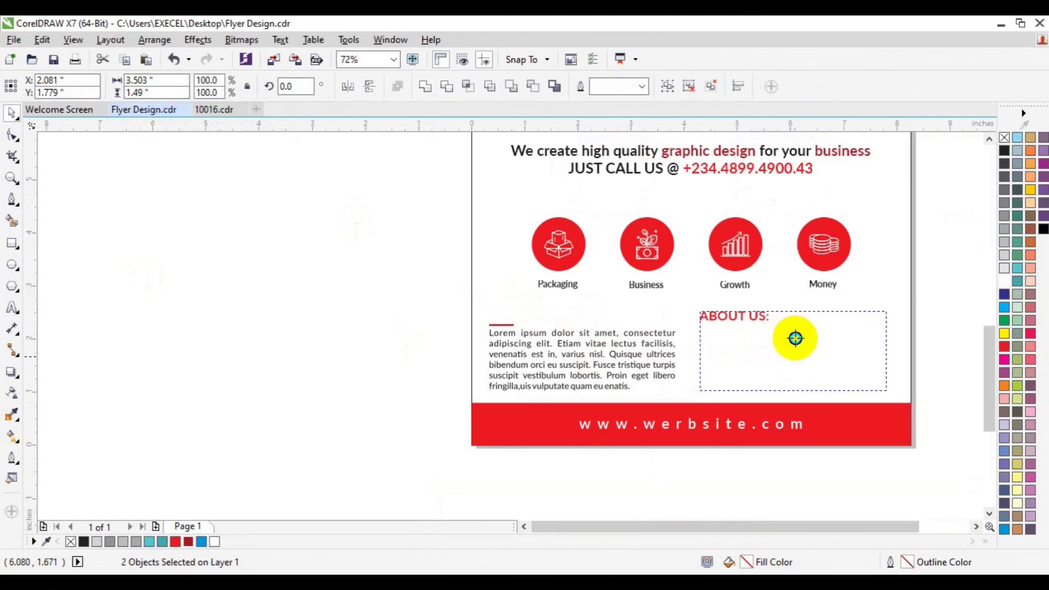
pyautogui.click(810, 363)
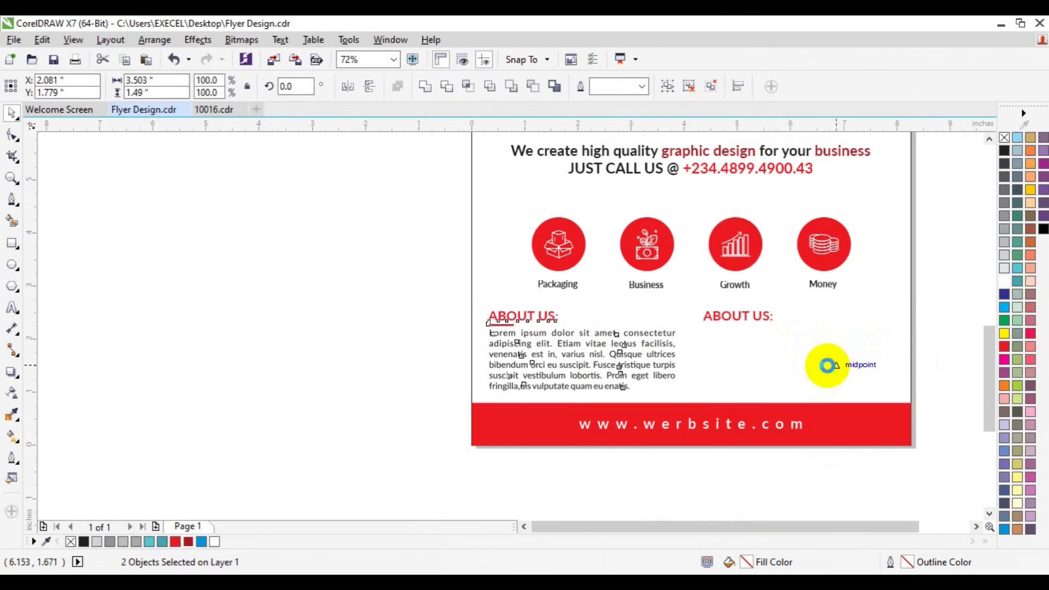
pyautogui.click(897, 274)
pyautogui.click(735, 319)
# - Retitle the copied heading 'WHY US:' and select both text columns
pyautogui.click(12, 308)
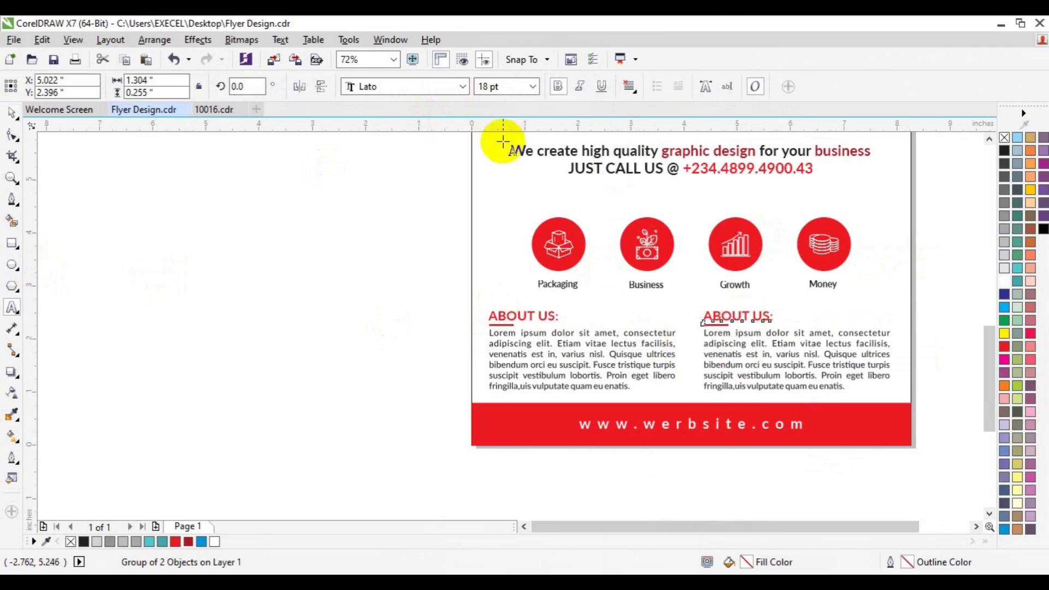
pyautogui.click(708, 315)
pyautogui.write('WHY')
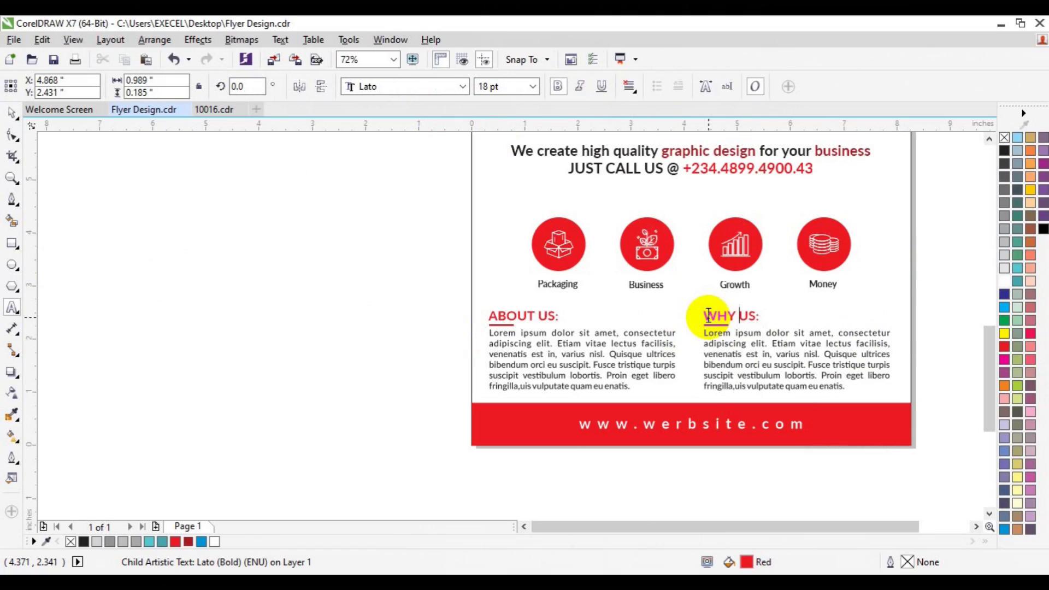
pyautogui.click(12, 113)
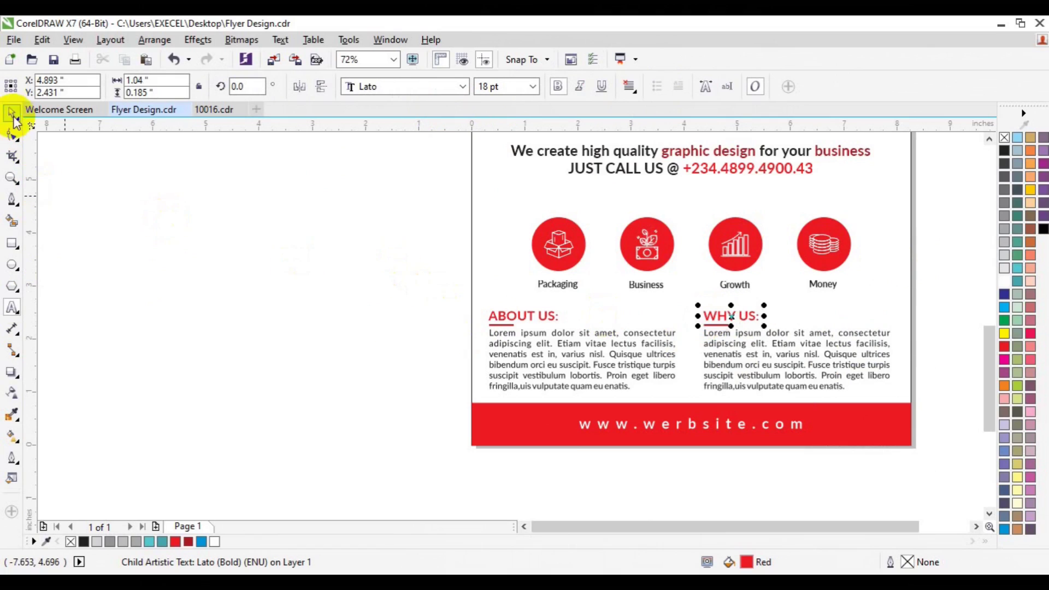
pyautogui.click(726, 357)
pyautogui.keyDown('shift'); pyautogui.click(726, 316); pyautogui.keyUp('shift')
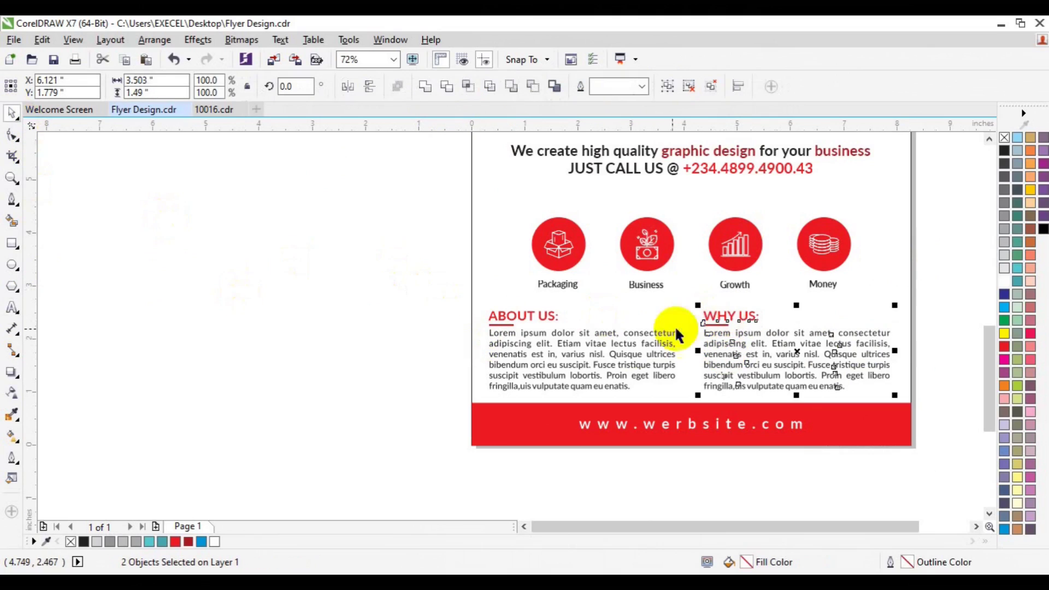
pyautogui.click(621, 346)
pyautogui.moveTo(442, 293); pyautogui.dragTo(669, 396)
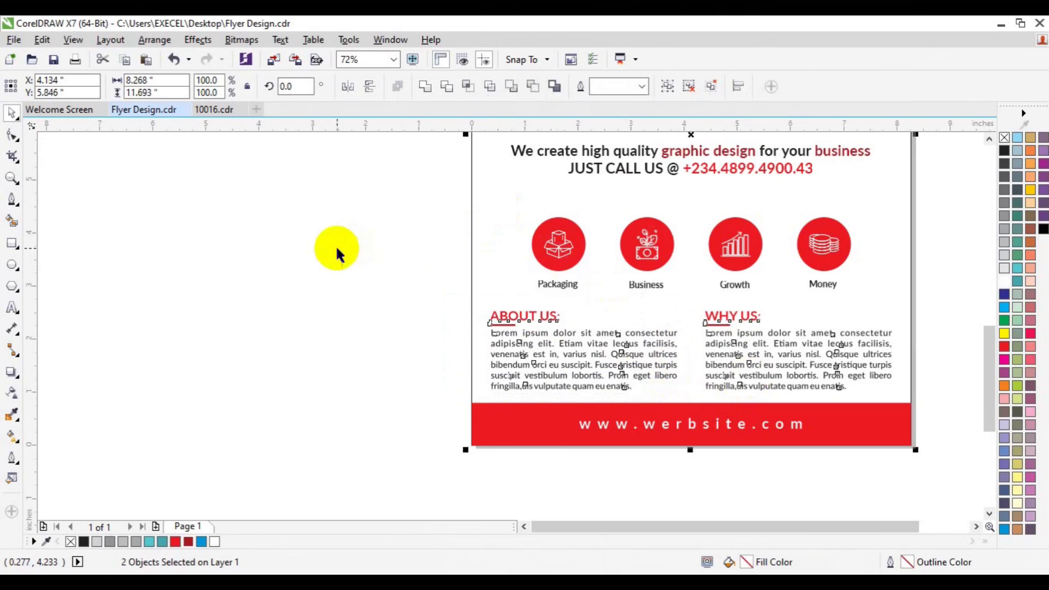
# - Group the four icons and move the row up closer to the tagline
pyautogui.click(684, 240)
pyautogui.moveTo(379, 211); pyautogui.dragTo(915, 319)
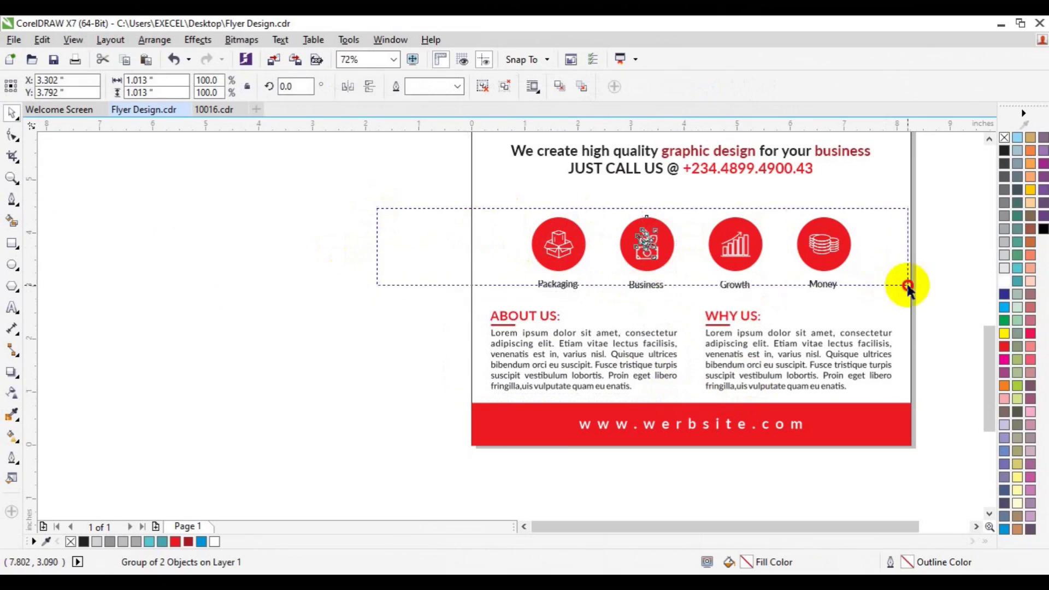
pyautogui.hotkey('ctrl', 'g')
pyautogui.moveTo(690, 252); pyautogui.dragTo(688, 238)
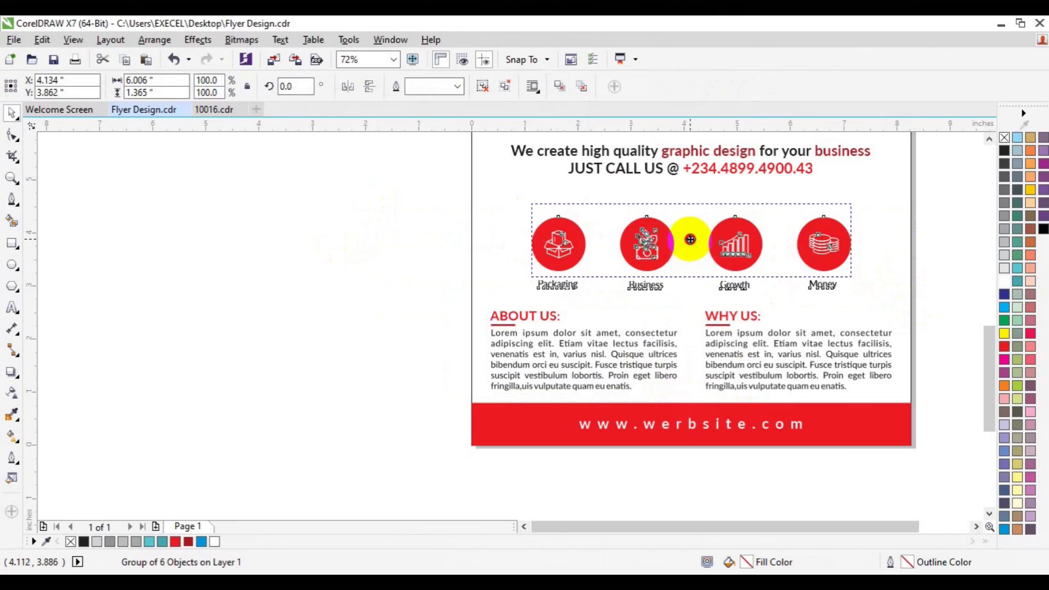
pyautogui.click(954, 207)
pyautogui.click(989, 139)
pyautogui.click(645, 306)
pyautogui.moveTo(646, 306)
pyautogui.mouseDown()
pyautogui.moveTo(699, 215)
pyautogui.moveTo(691, 313)
pyautogui.mouseUp()
# - Nudge the ABOUT US/WHY US text group slightly higher
pyautogui.keyDown('shift'); pyautogui.click(891, 318); pyautogui.keyUp('shift')
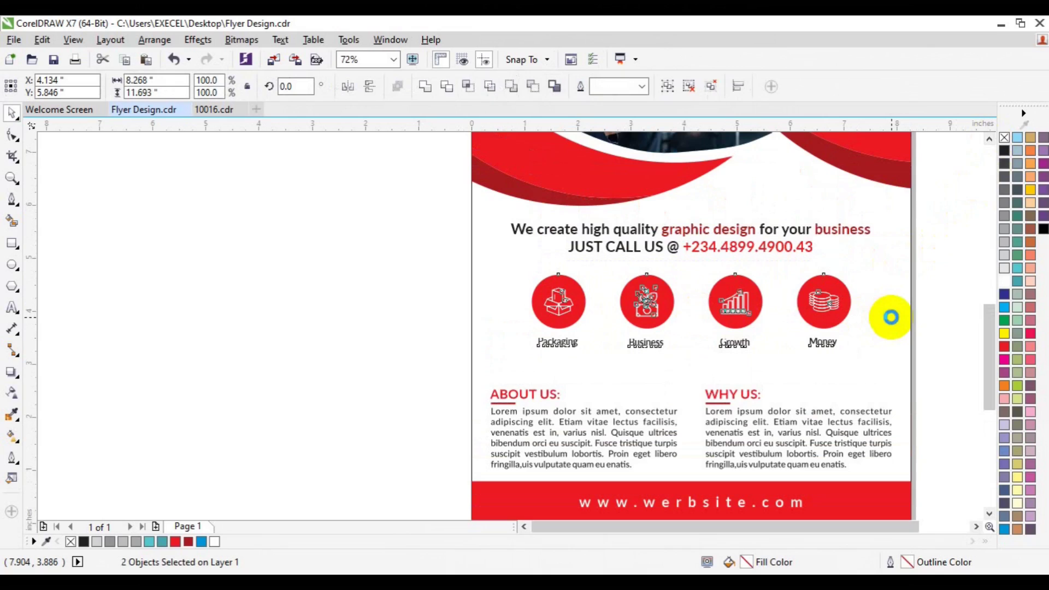
pyautogui.click(568, 440)
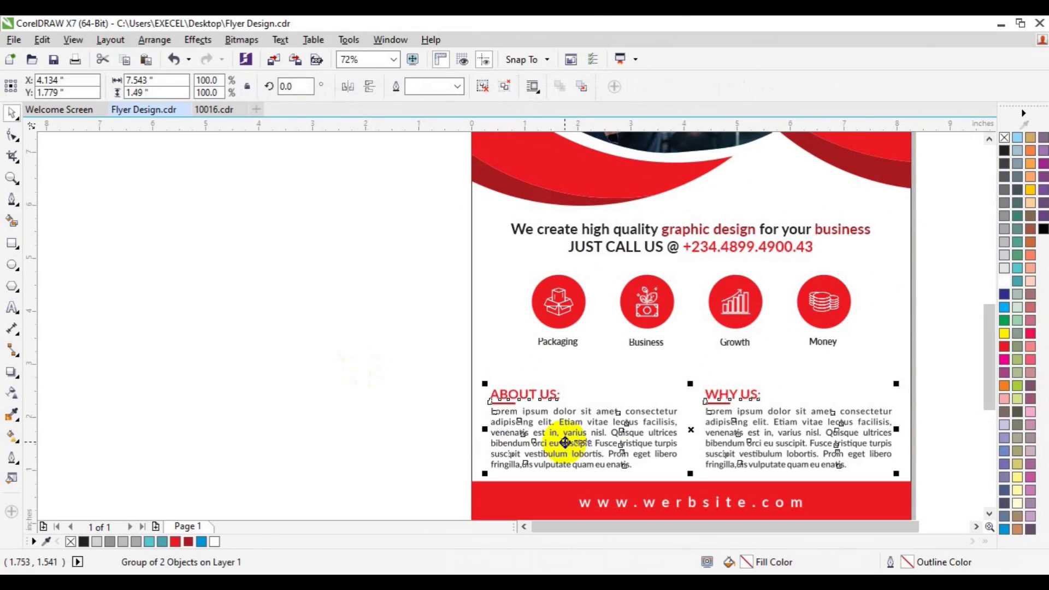
pyautogui.moveTo(573, 434); pyautogui.dragTo(563, 430)
pyautogui.click(888, 345)
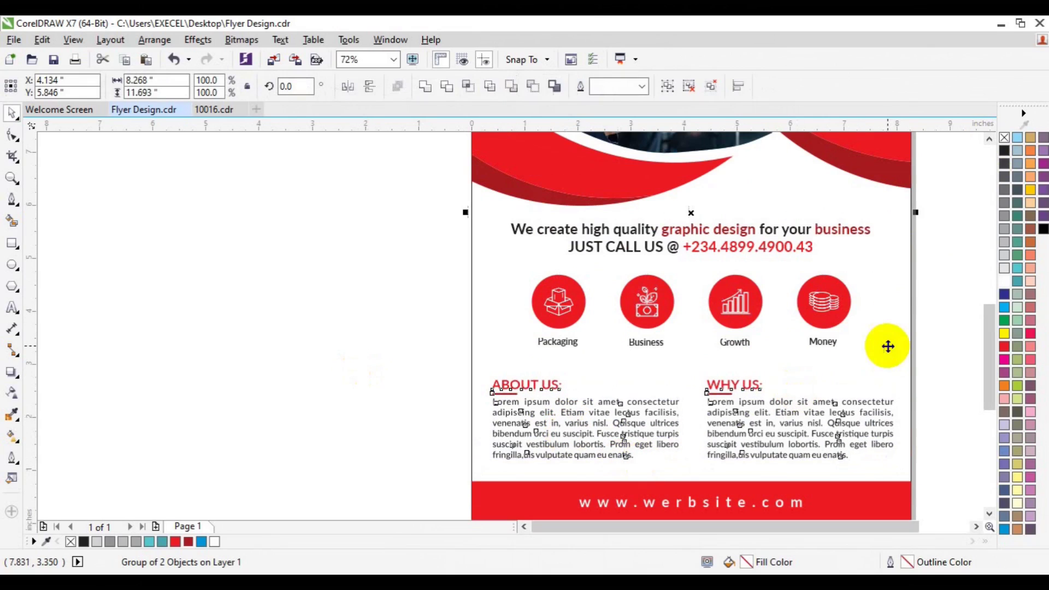
pyautogui.click(938, 357)
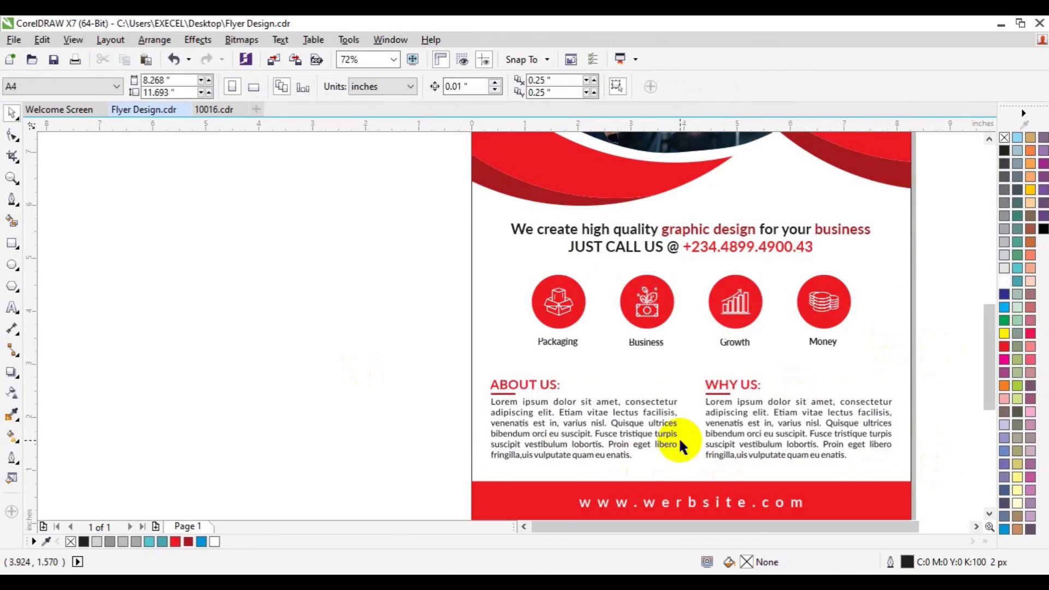
# - Zoom out to 36% and centre the full flyer page in view
pyautogui.click(12, 178)
pyautogui.click(110, 84)
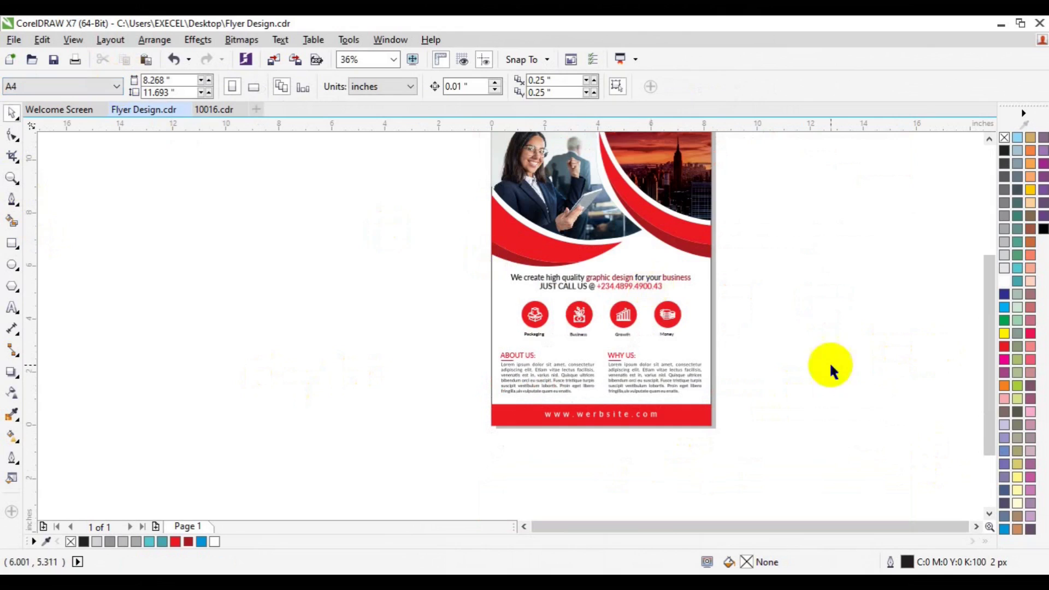
pyautogui.click(976, 526)
pyautogui.click(989, 139)
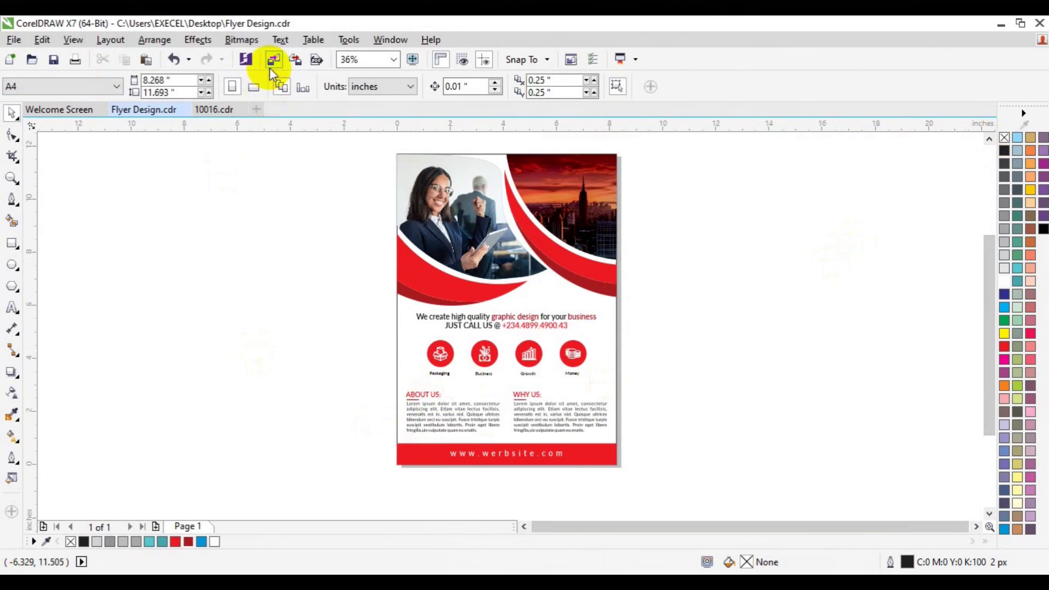
pyautogui.scroll(-3, 536, 337)
# - Import the images3 QR code image onto the page
pyautogui.scroll(-3, 537, 337)
pyautogui.scroll(-3, 537, 336)
pyautogui.scroll(-3, 536, 337)
pyautogui.scroll(-3, 537, 336)
pyautogui.scroll(-3, 537, 337)
pyautogui.scroll(-3, 538, 338)
pyautogui.scroll(-3, 538, 338)
pyautogui.scroll(-3, 538, 338)
pyautogui.scroll(-3, 537, 338)
pyautogui.scroll(-3, 536, 336)
pyautogui.scroll(-3, 537, 336)
pyautogui.scroll(-3, 537, 336)
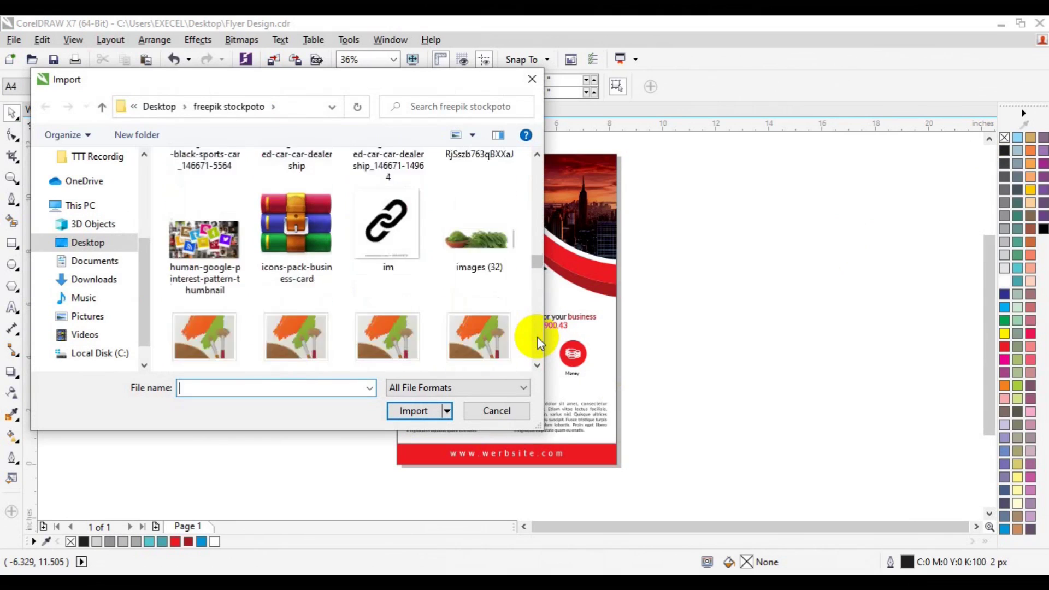
pyautogui.scroll(-1, 537, 336)
pyautogui.click(458, 322)
pyautogui.click(413, 411)
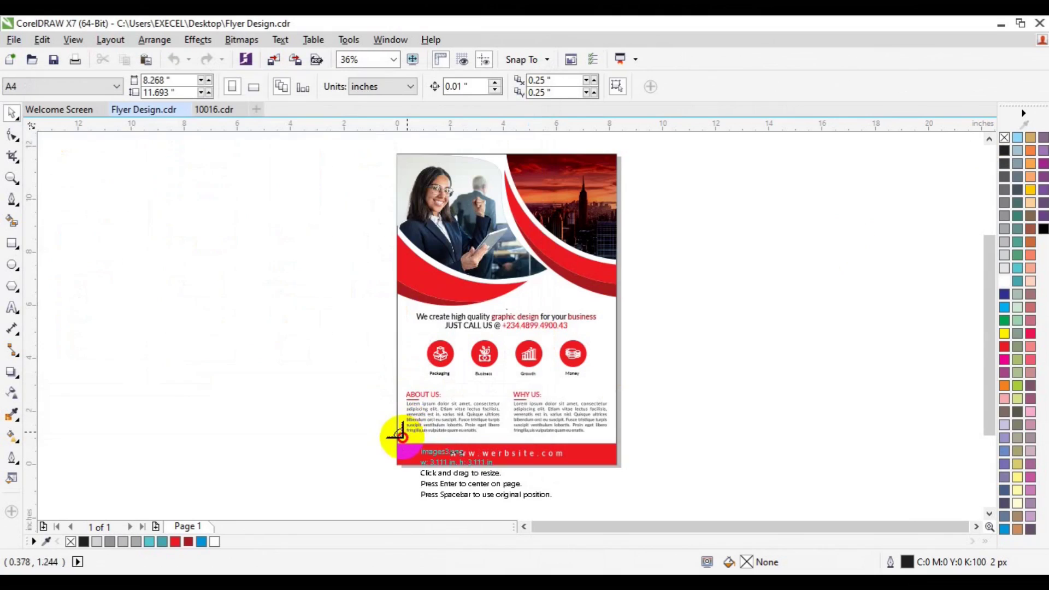
pyautogui.click(11, 178)
pyautogui.click(423, 454)
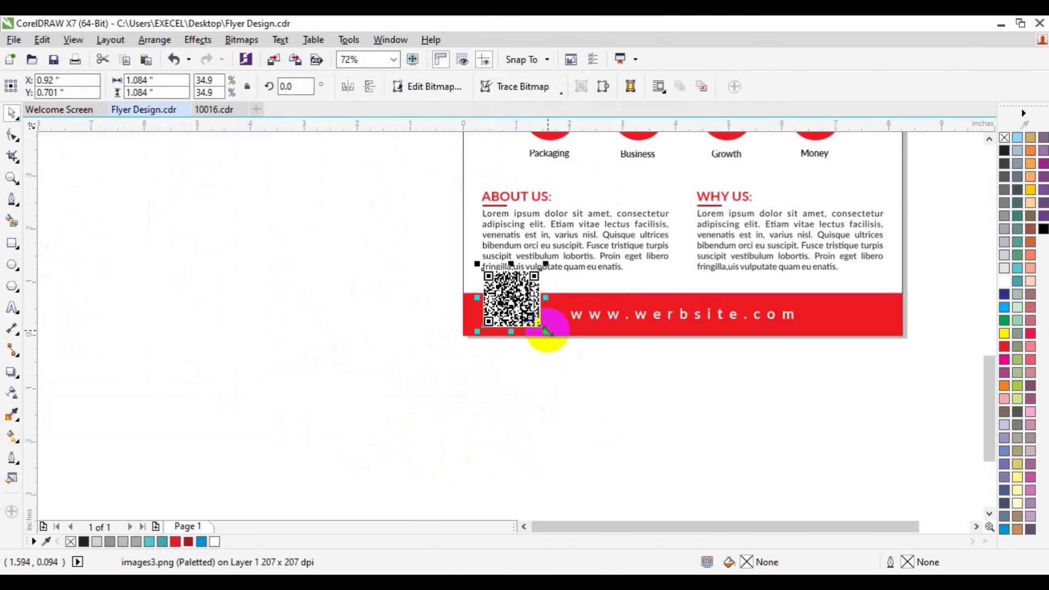
# - Shrink the QR code and draw a small outline-free square beside it
pyautogui.moveTo(547, 330); pyautogui.dragTo(522, 313)
pyautogui.click(11, 243)
pyautogui.moveTo(315, 320); pyautogui.dragTo(372, 375)
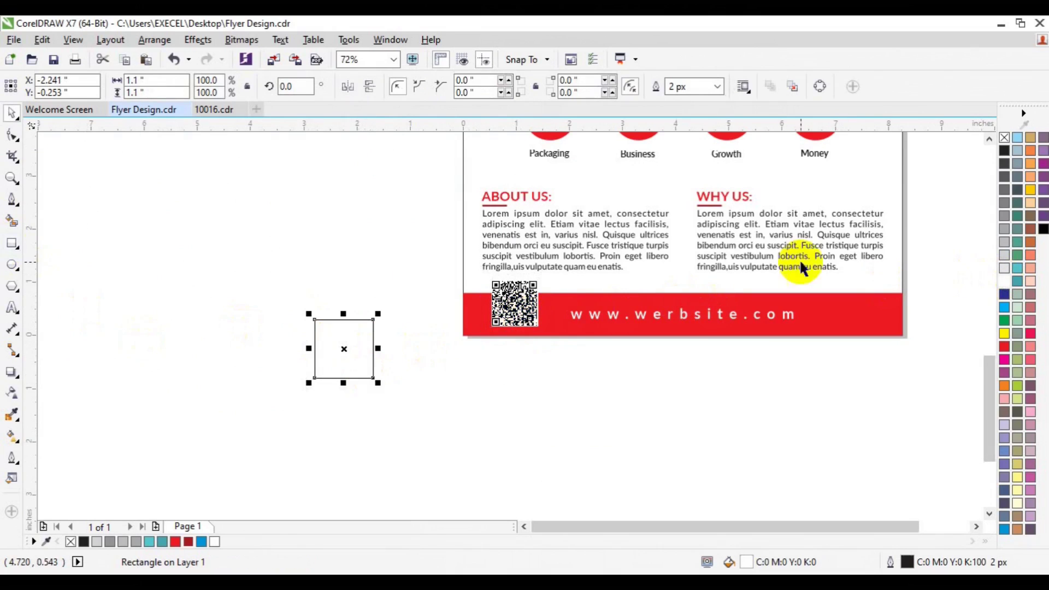
pyautogui.rightClick(1004, 137)
pyautogui.click(514, 303)
pyautogui.moveTo(335, 344); pyautogui.dragTo(445, 325)
# - Place the QR code inside the white square and move it into the red bar
pyautogui.click(513, 303)
pyautogui.click(197, 39)
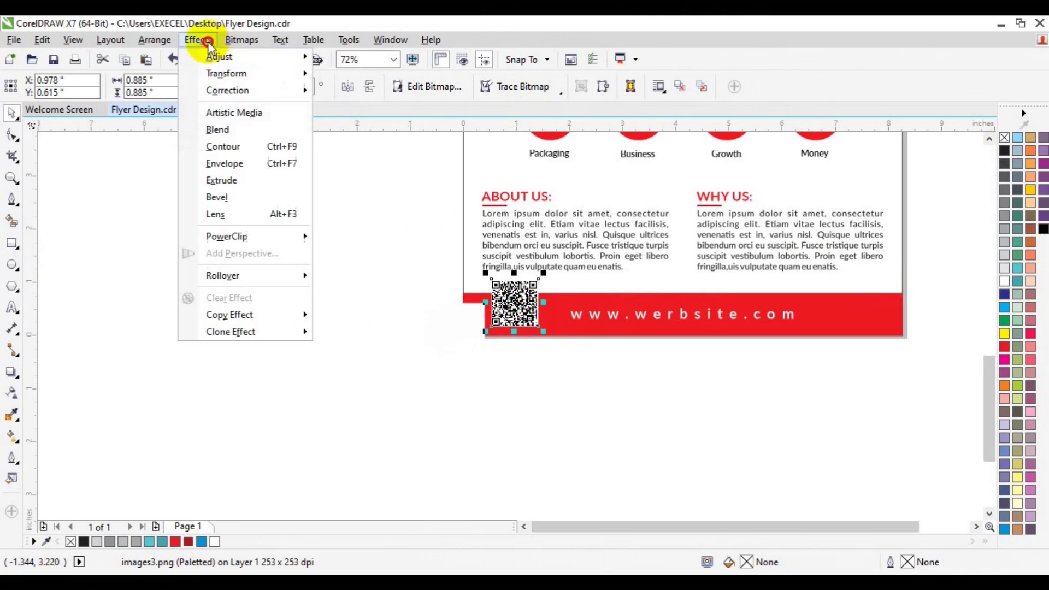
pyautogui.click(350, 237)
pyautogui.click(442, 328)
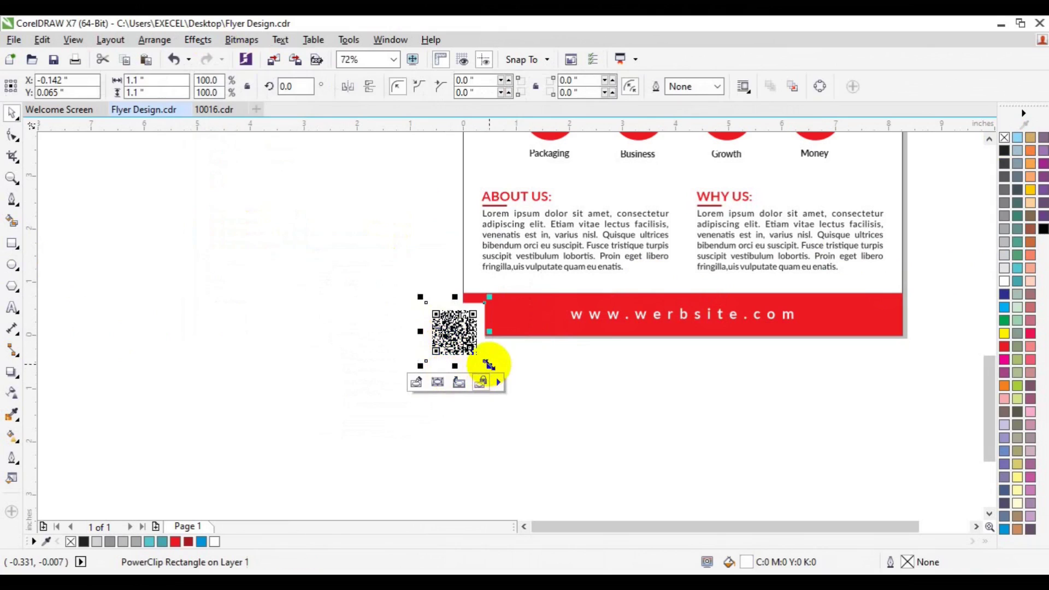
pyautogui.moveTo(427, 330)
pyautogui.mouseDown()
pyautogui.moveTo(478, 309)
pyautogui.moveTo(540, 329)
pyautogui.mouseUp()
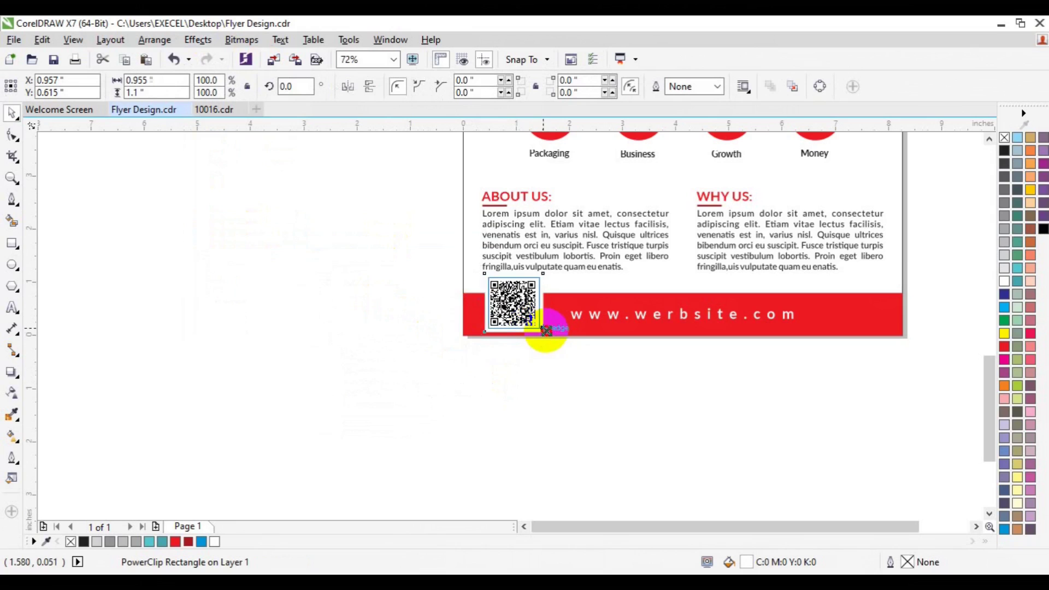
# - Shrink the QR frame slightly, then zoom out to view the whole flyer
pyautogui.click(12, 178)
pyautogui.click(531, 315)
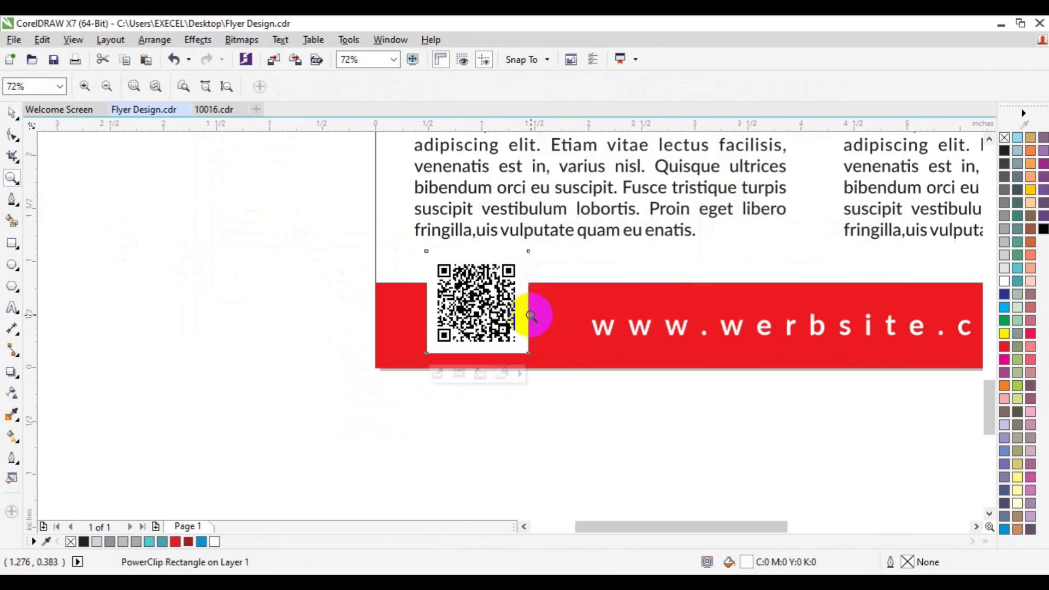
pyautogui.press('space')
pyautogui.moveTo(534, 356); pyautogui.dragTo(526, 350)
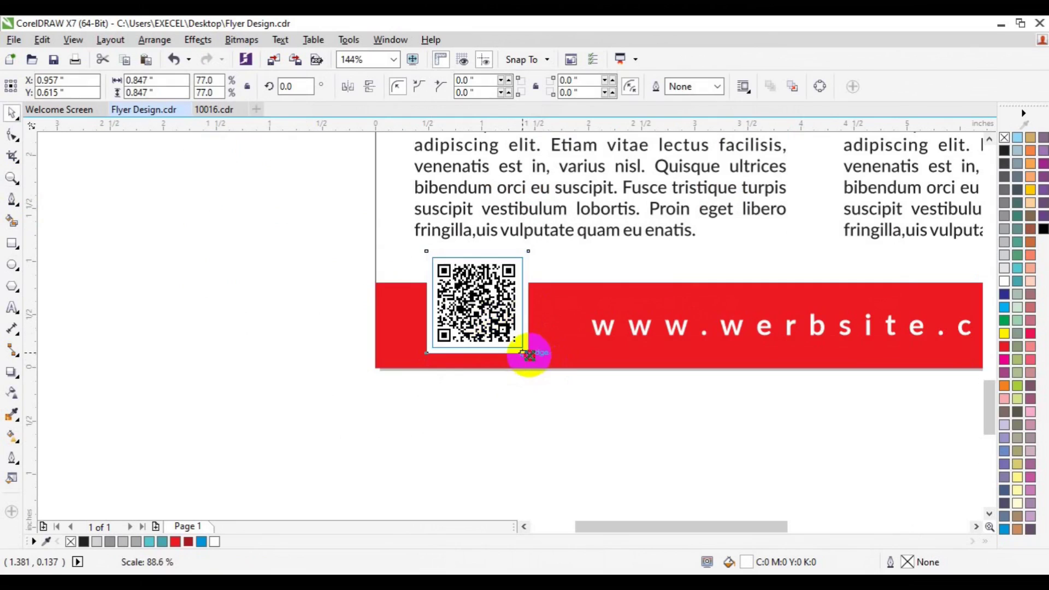
pyautogui.click(312, 353)
pyautogui.click(12, 178)
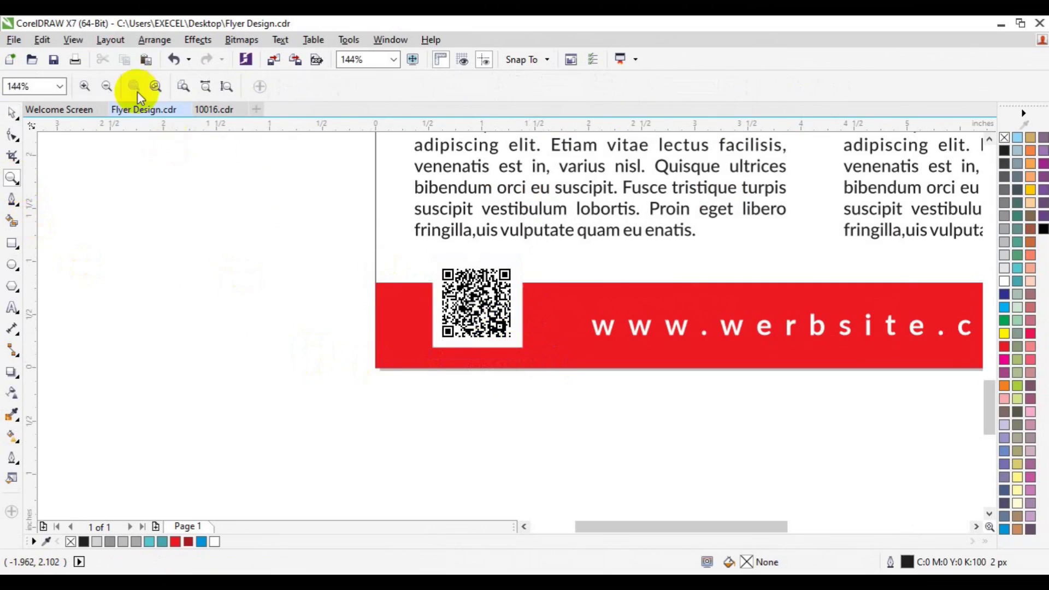
pyautogui.click(107, 85)
pyautogui.press('F3')
pyautogui.press('space')
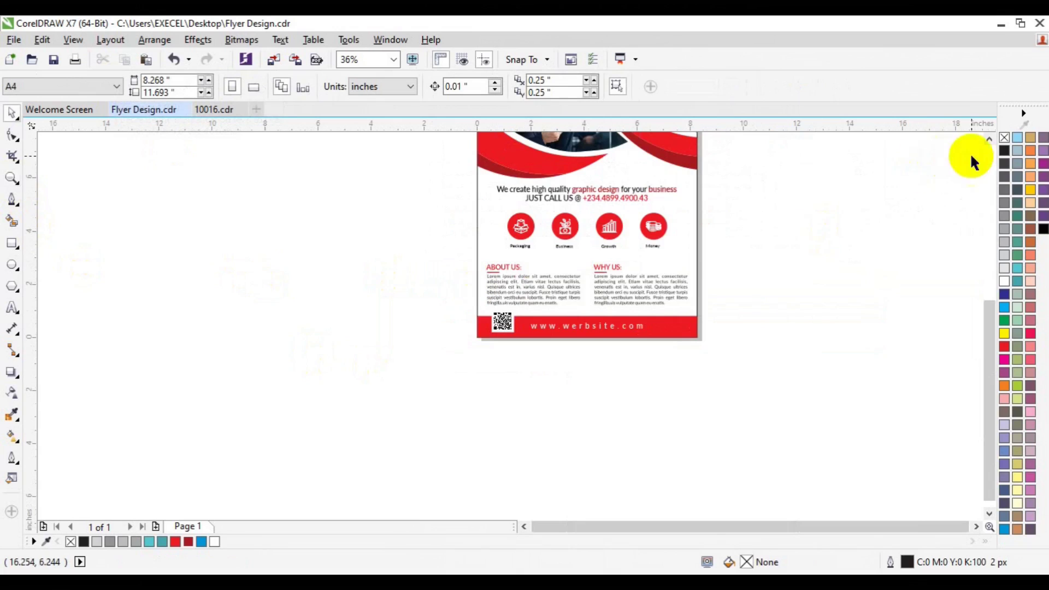
pyautogui.click(988, 140)
# - Drag a copy of the tagline onto the pasteboard beside the header and zoom to 72%
pyautogui.click(976, 526)
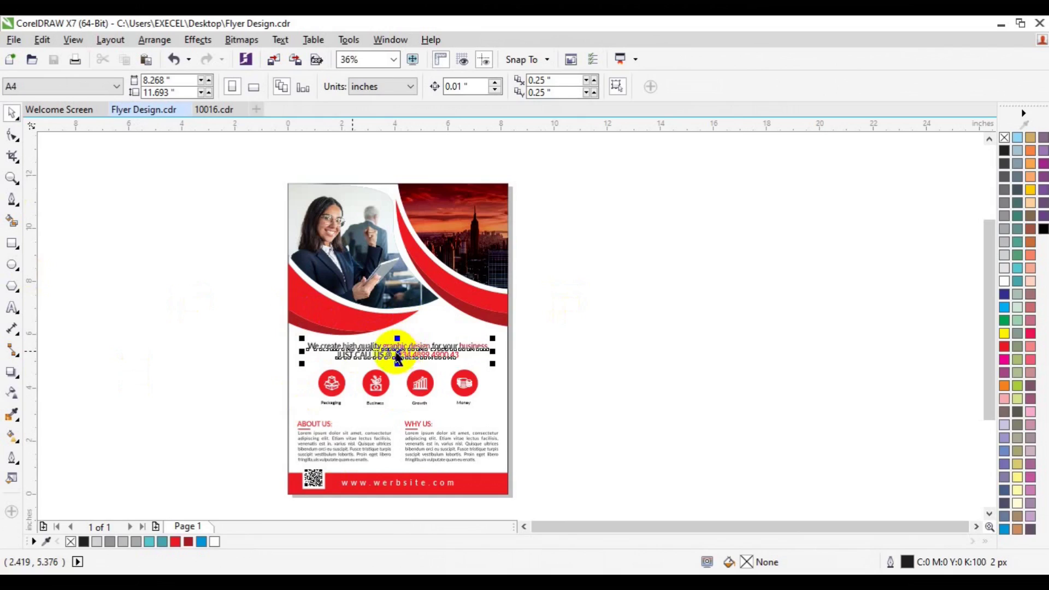
pyautogui.click(405, 376)
pyautogui.moveTo(405, 350); pyautogui.dragTo(569, 277)
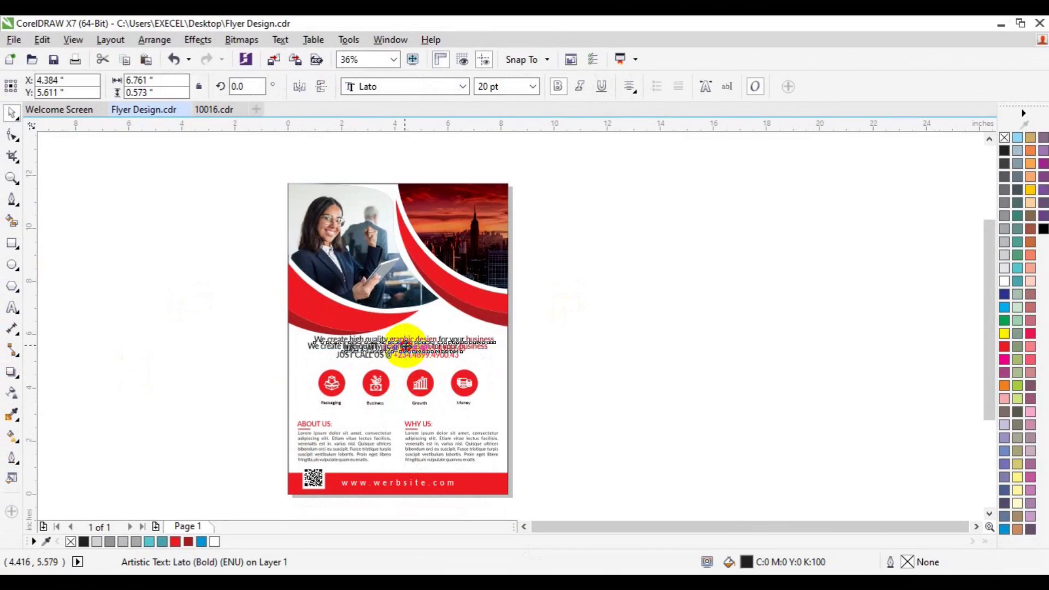
pyautogui.click(12, 177)
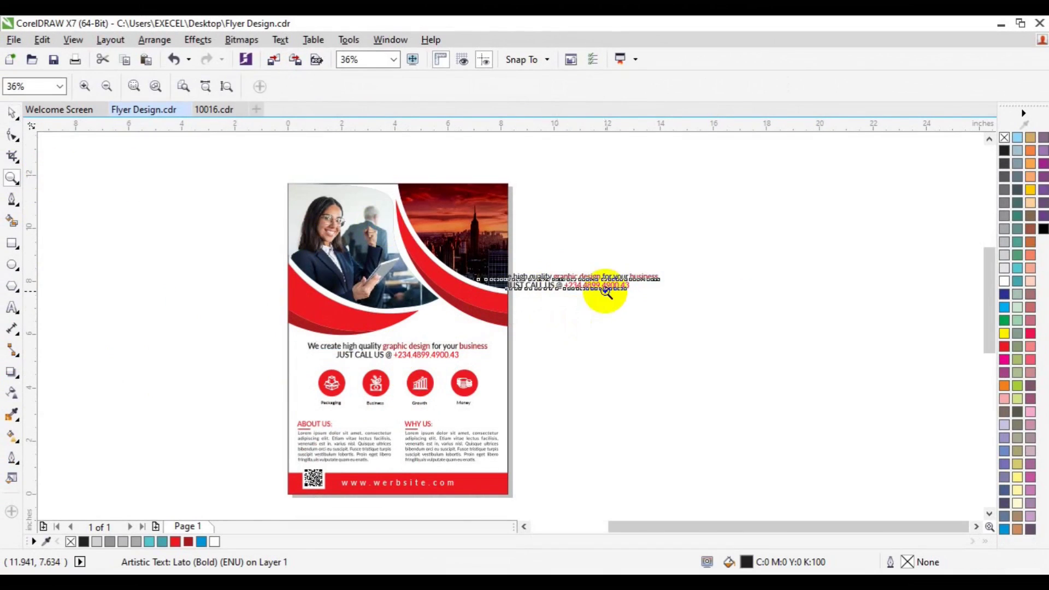
pyautogui.click(603, 294)
pyautogui.click(12, 308)
# - Retype the copied text as 'WE PROVIDE IDEA!', right-aligned in Lato Heavy
pyautogui.hotkey('ctrl', 'a')
pyautogui.write('WE')
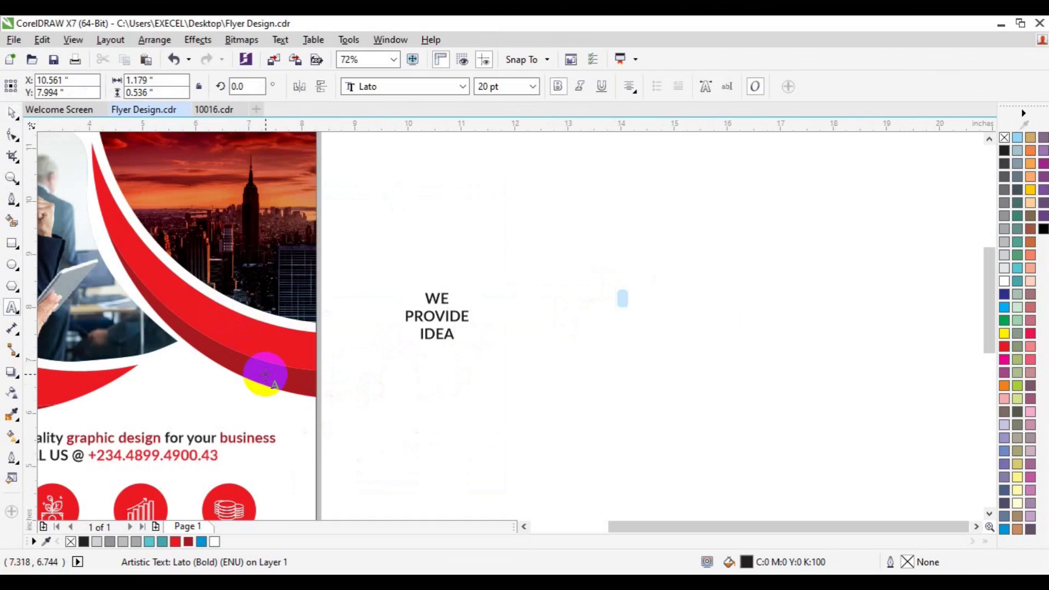
pyautogui.hotkey('ctrl', 'a')
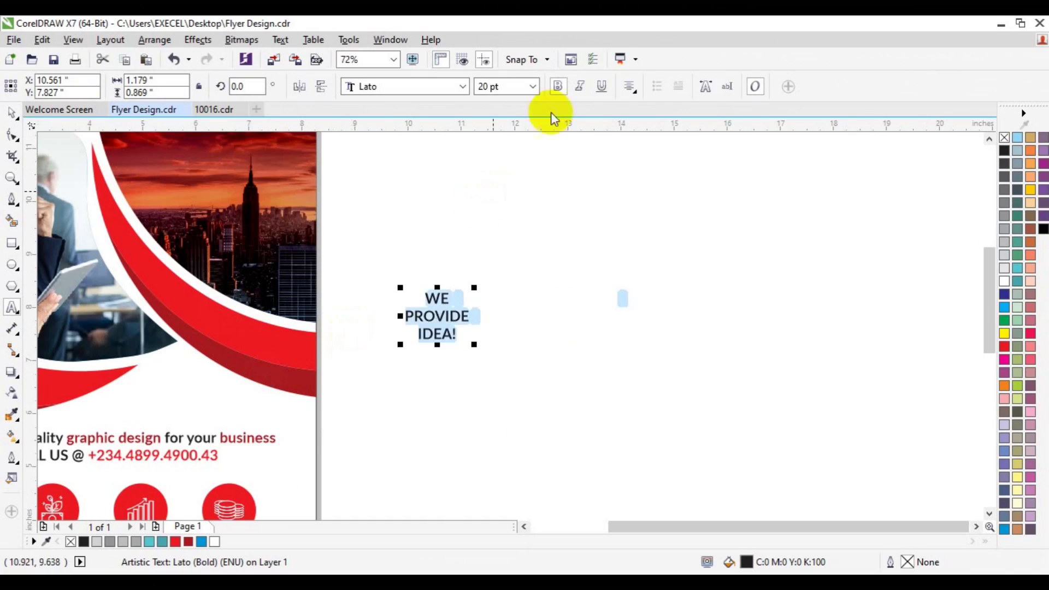
pyautogui.click(629, 86)
pyautogui.click(692, 157)
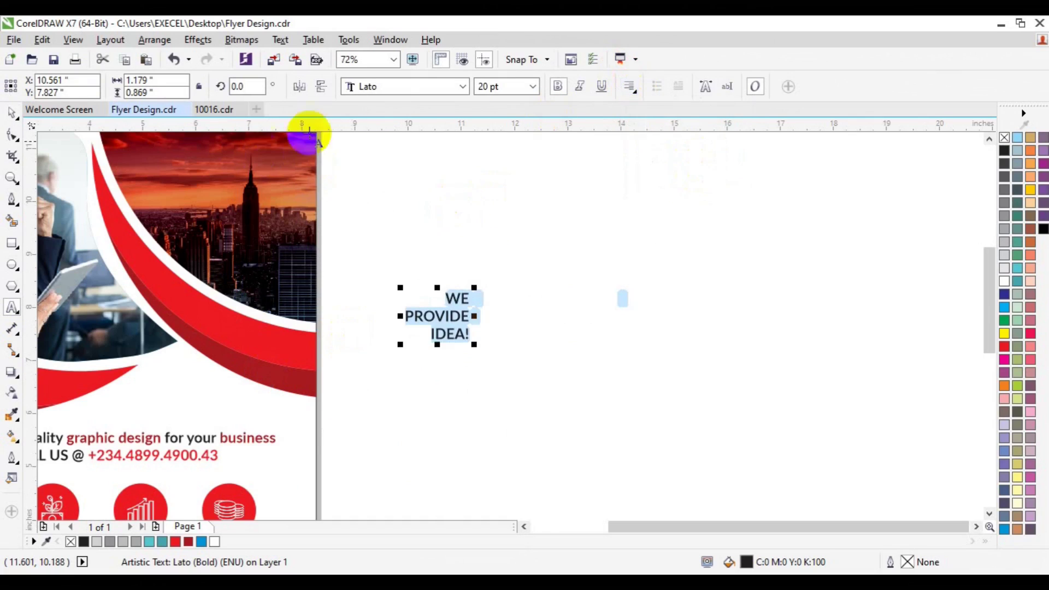
pyautogui.click(462, 87)
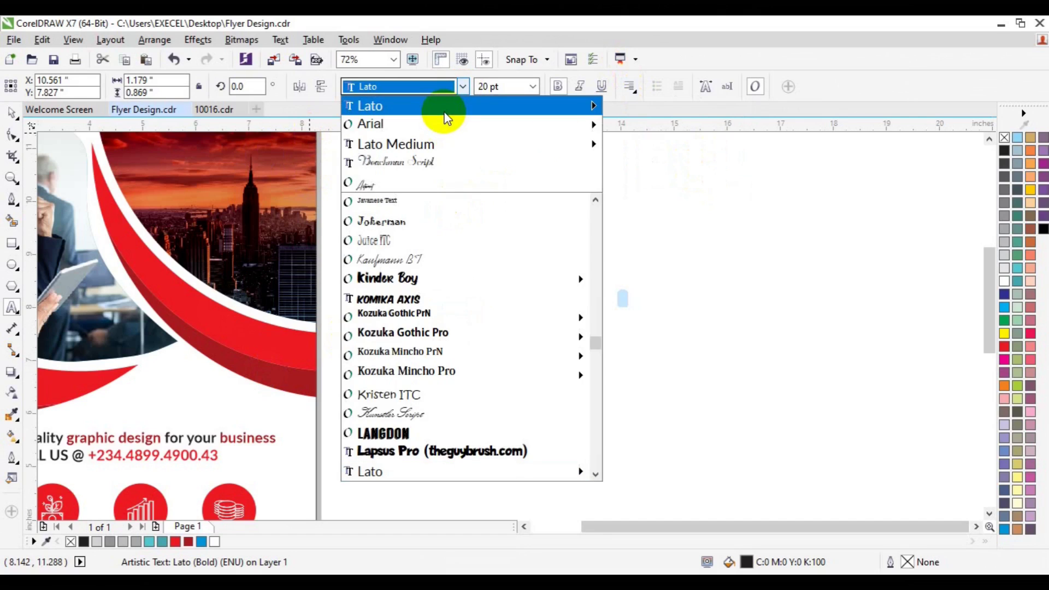
pyautogui.moveTo(369, 106)
pyautogui.click(660, 375)
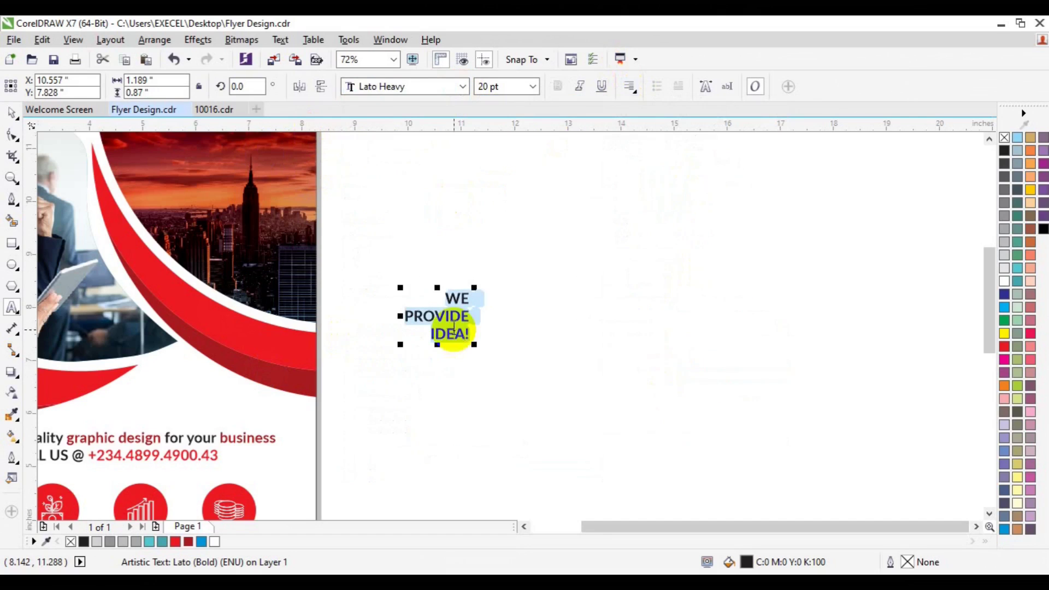
pyautogui.click(12, 134)
# - Move the headline onto the city photo's top right and fill it white
pyautogui.moveTo(441, 316); pyautogui.dragTo(244, 200)
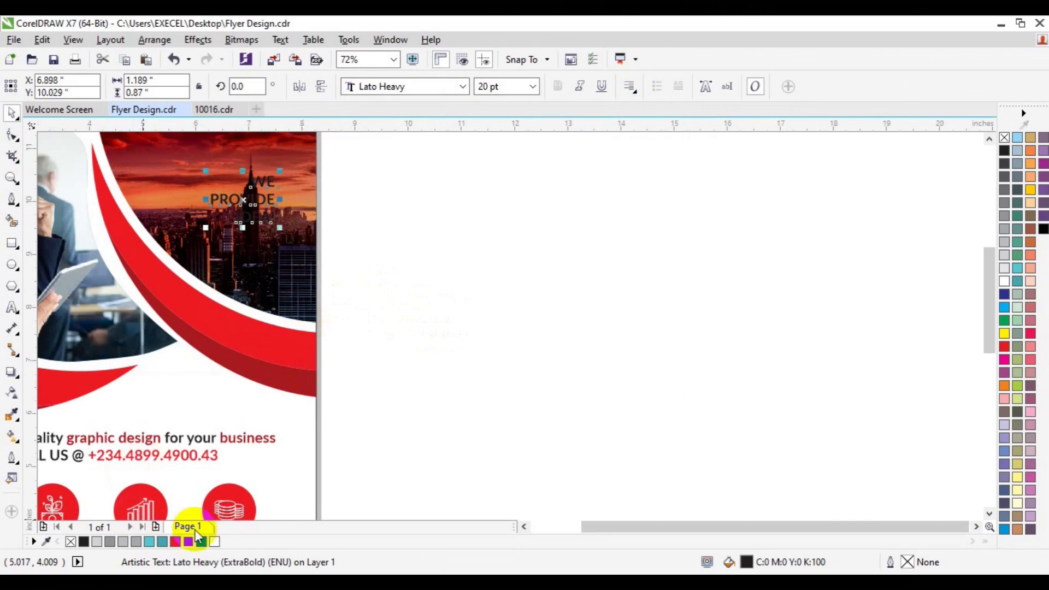
pyautogui.click(215, 542)
pyautogui.click(536, 86)
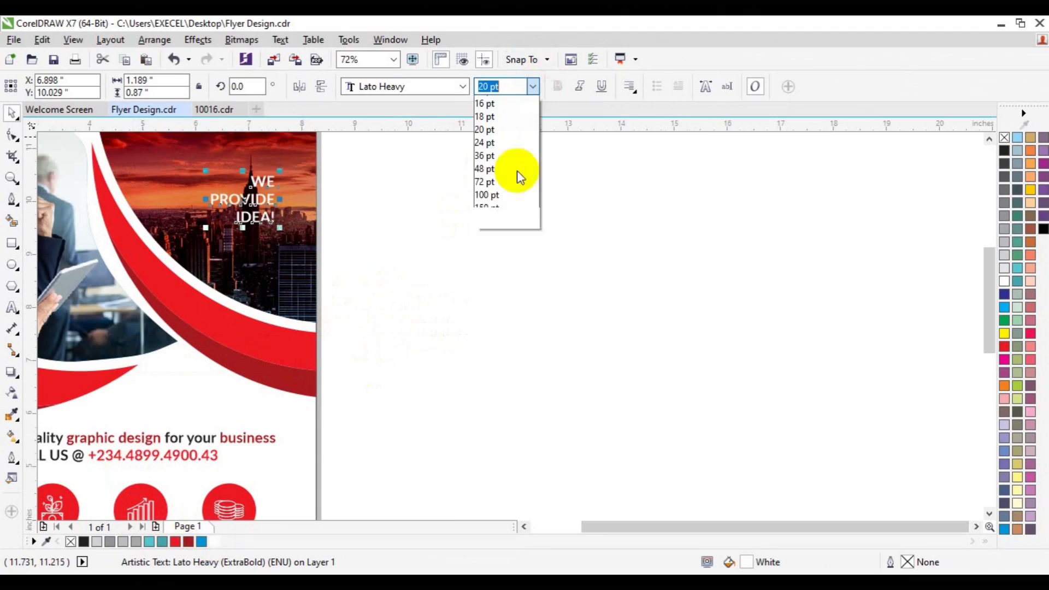
pyautogui.click(512, 240)
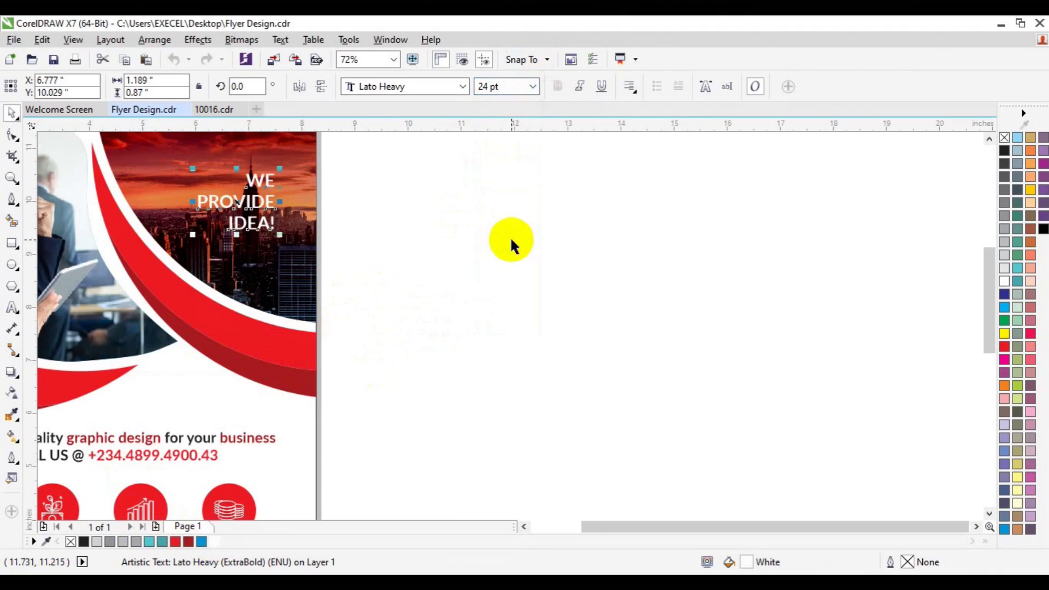
pyautogui.click(533, 86)
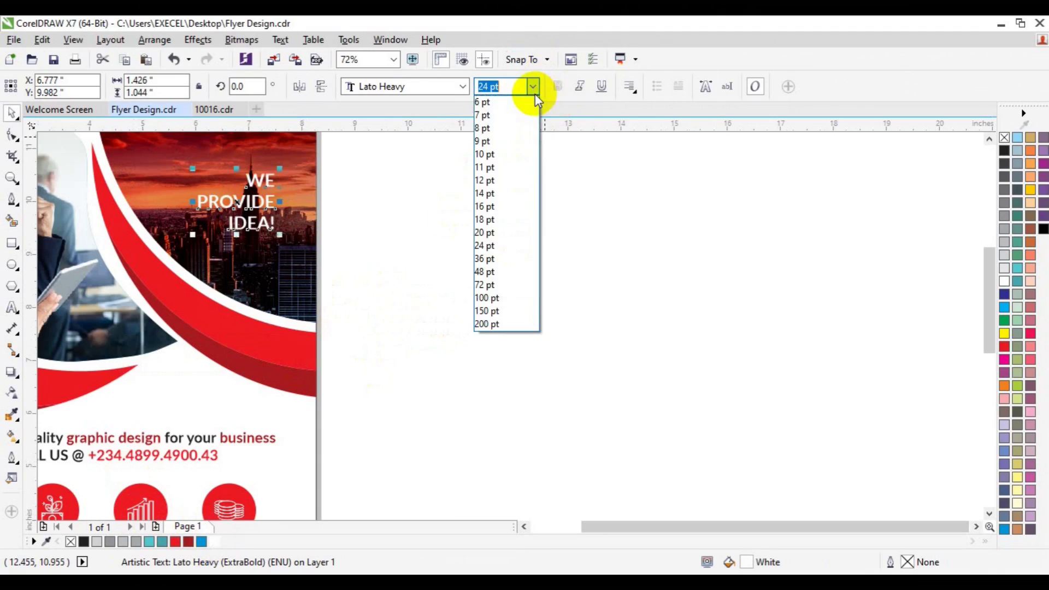
pyautogui.click(515, 272)
pyautogui.moveTo(232, 224); pyautogui.dragTo(231, 200)
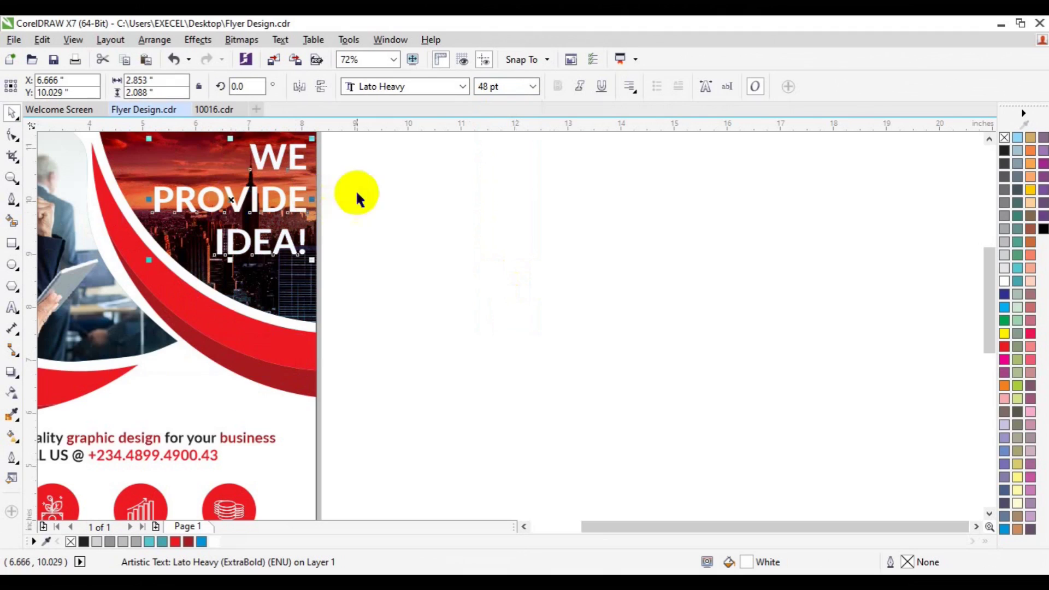
# - Set the headline's font size to 40 pt
pyautogui.click(533, 86)
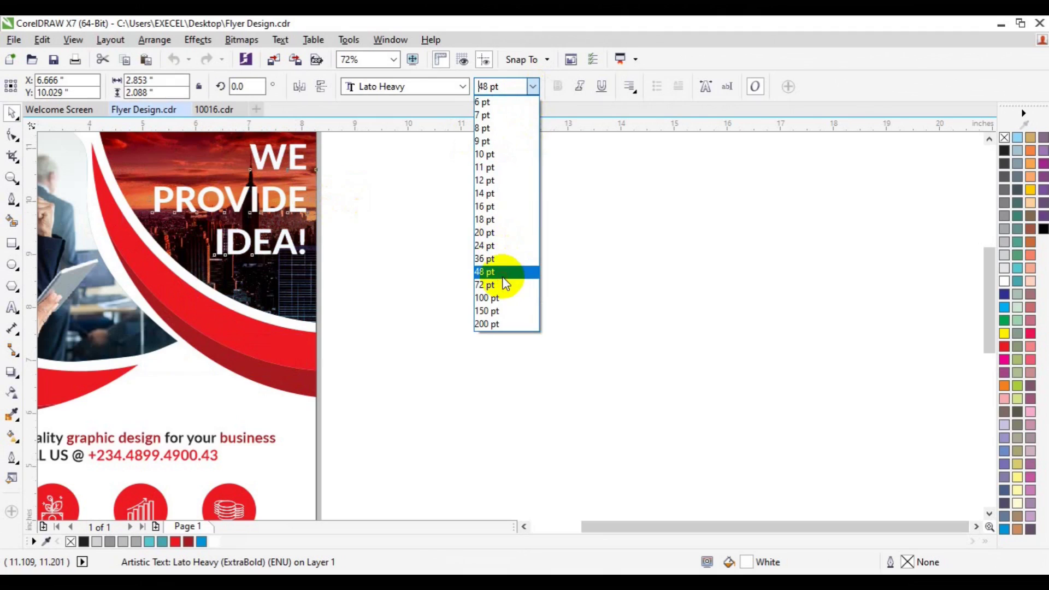
pyautogui.click(503, 273)
pyautogui.click(483, 91)
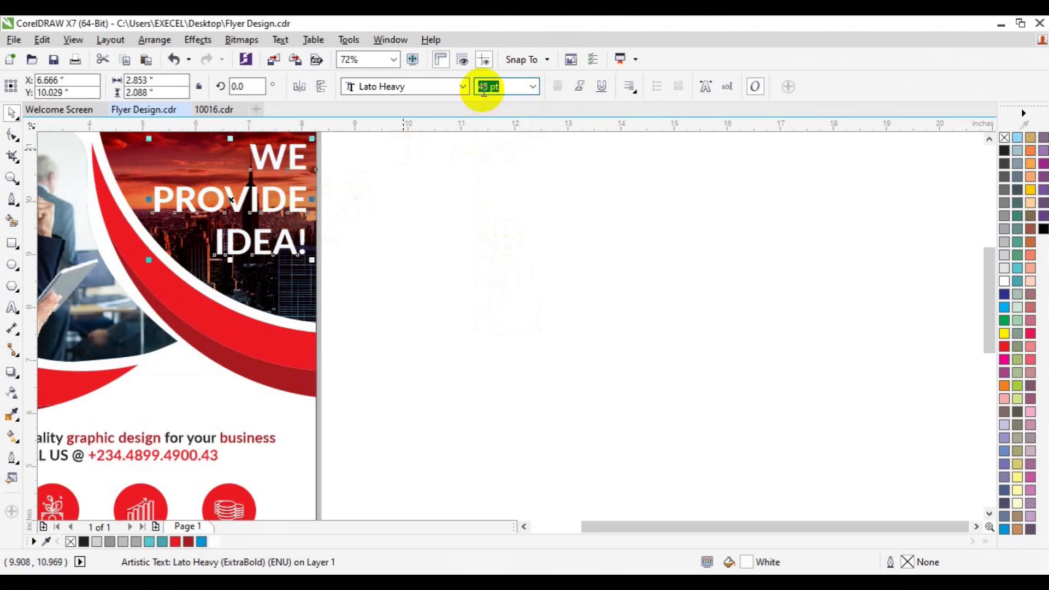
pyautogui.write('4')
pyautogui.press('Return')
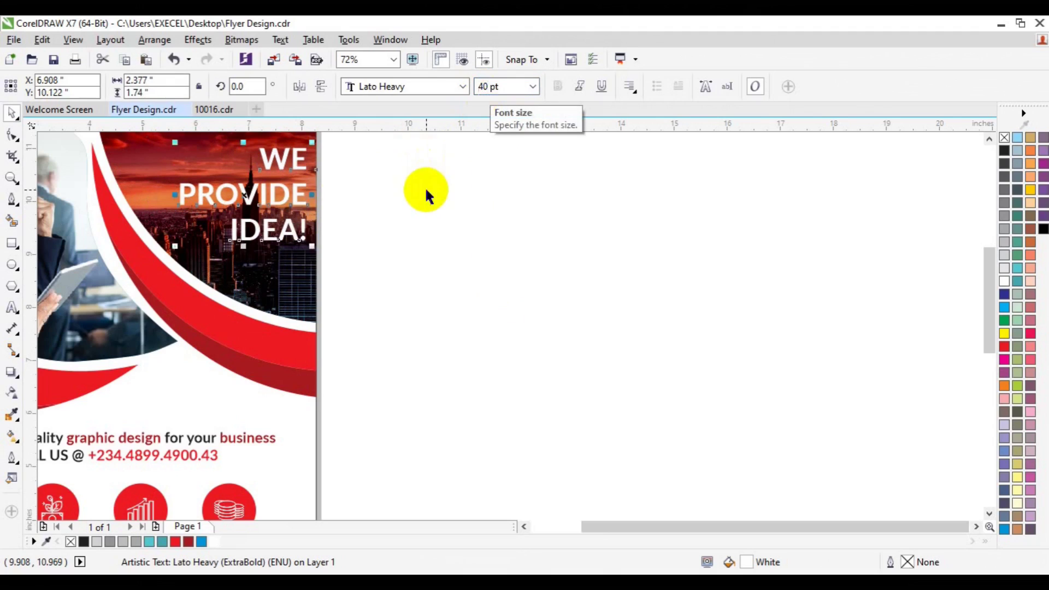
pyautogui.click(262, 273)
pyautogui.click(11, 203)
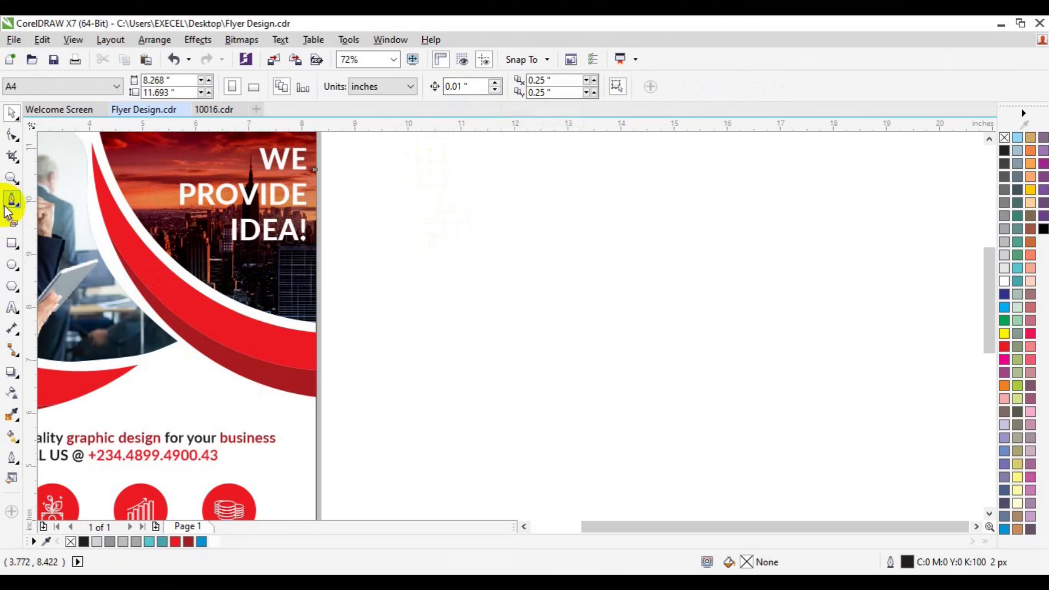
# - Draw a short line with a red 16 px outline and place it under 'IDEA!'
pyautogui.click(351, 252)
pyautogui.press('space')
pyautogui.click(374, 251)
pyautogui.rightClick(175, 545)
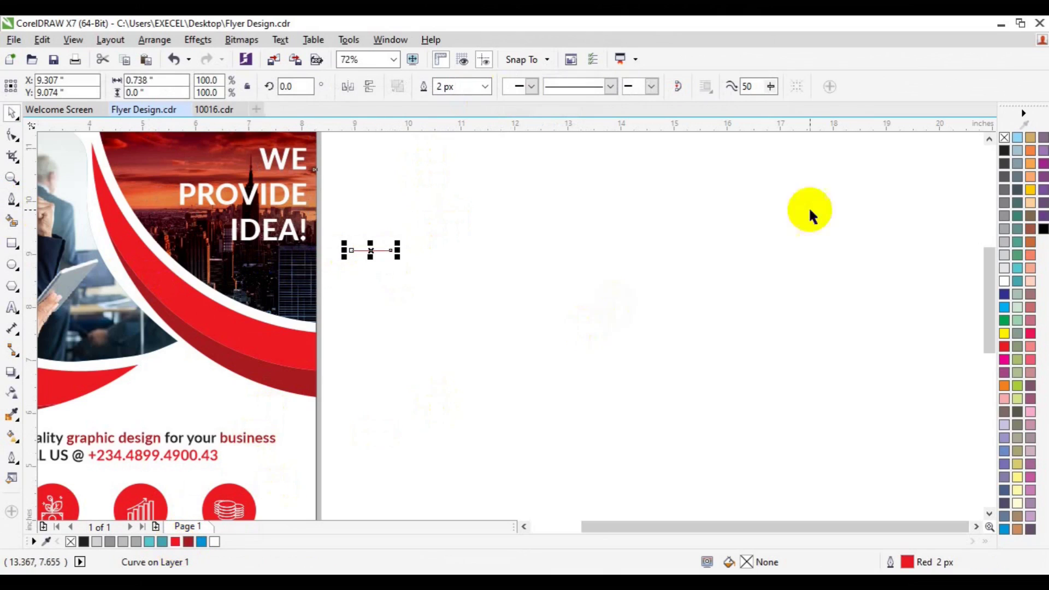
pyautogui.click(484, 86)
pyautogui.click(454, 206)
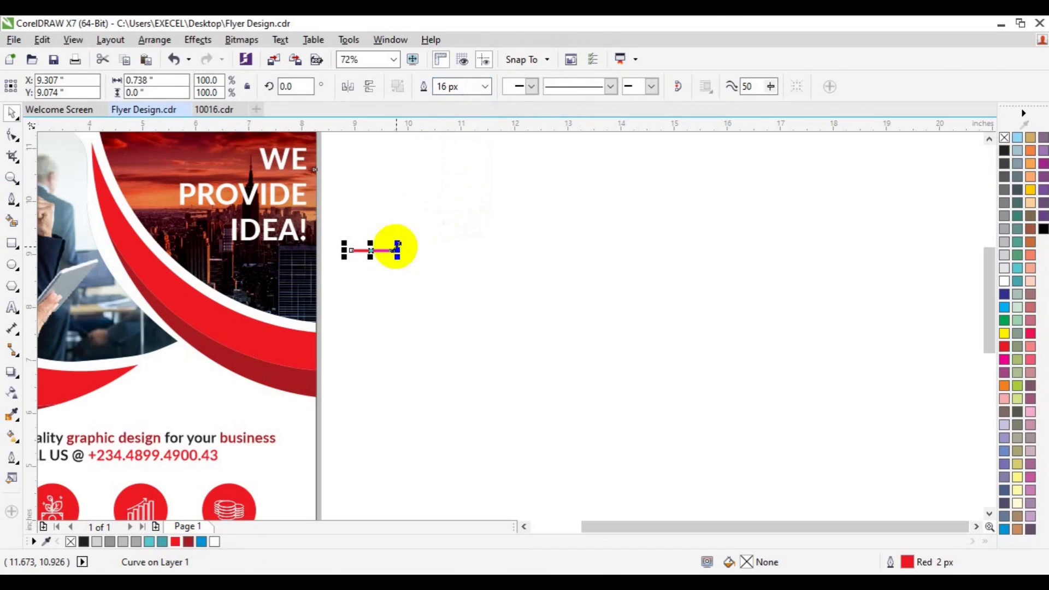
pyautogui.moveTo(370, 250); pyautogui.dragTo(282, 250)
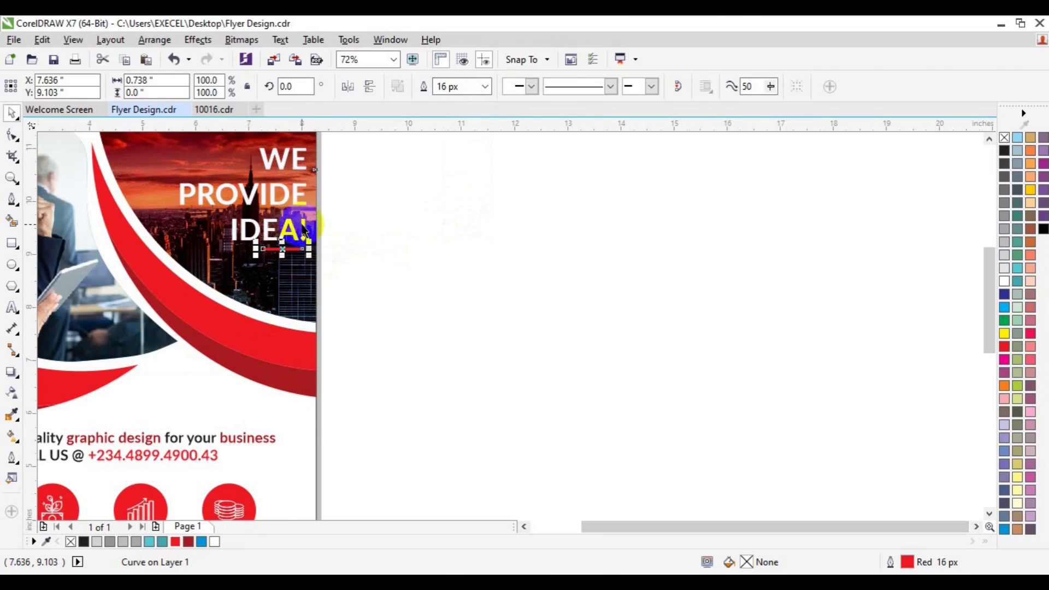
# - Nudge the headline and red line down together, undoing an accidental centre-align
pyautogui.keyDown('shift'); pyautogui.click(289, 224); pyautogui.keyUp('shift')
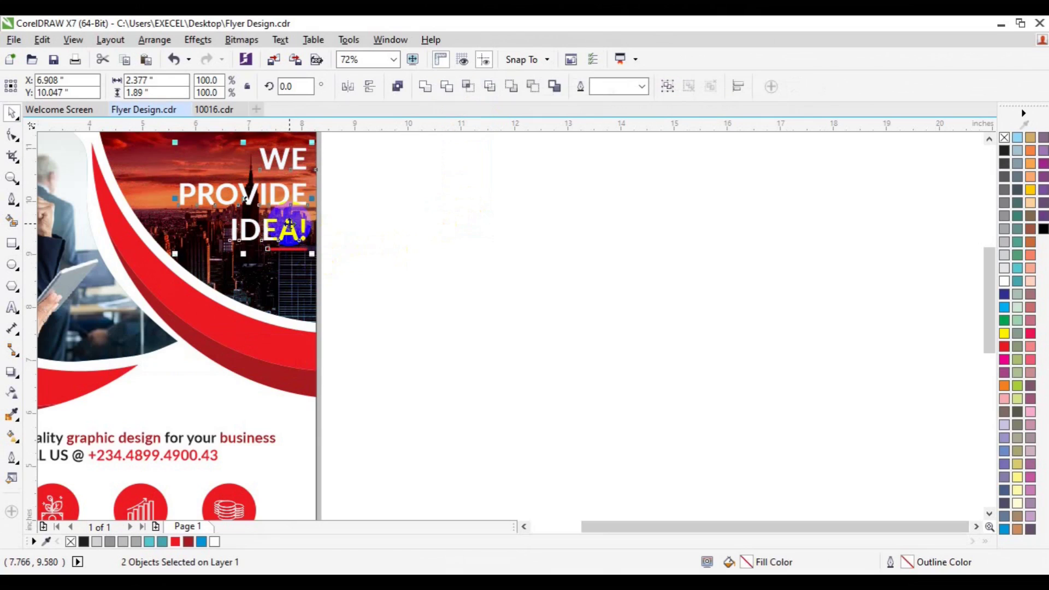
pyautogui.press('Down')
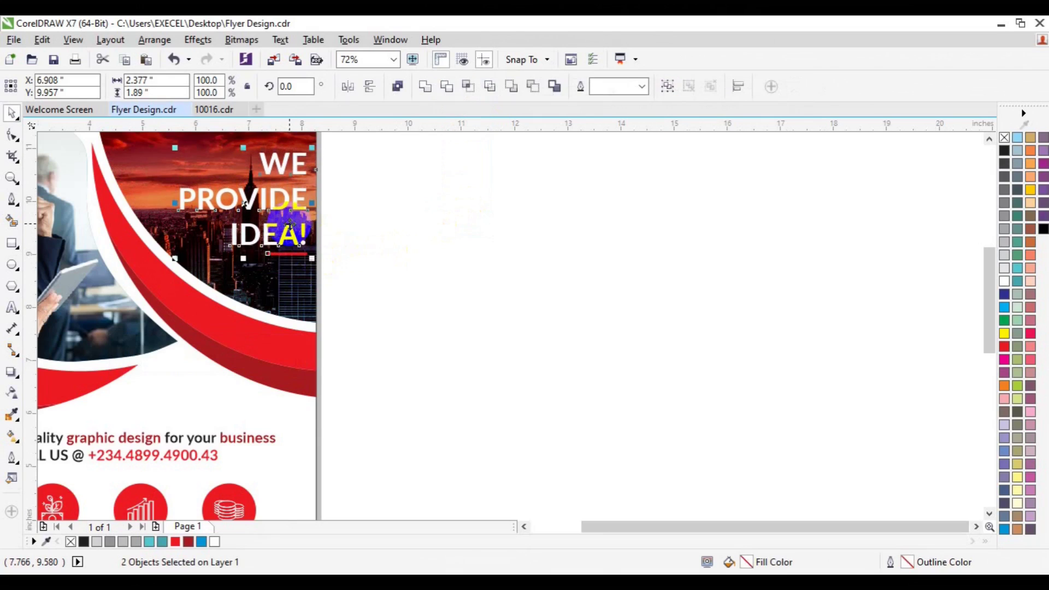
pyautogui.keyDown('shift'); pyautogui.click(290, 224); pyautogui.keyUp('shift')
pyautogui.keyDown('shift'); pyautogui.click(286, 273); pyautogui.keyUp('shift')
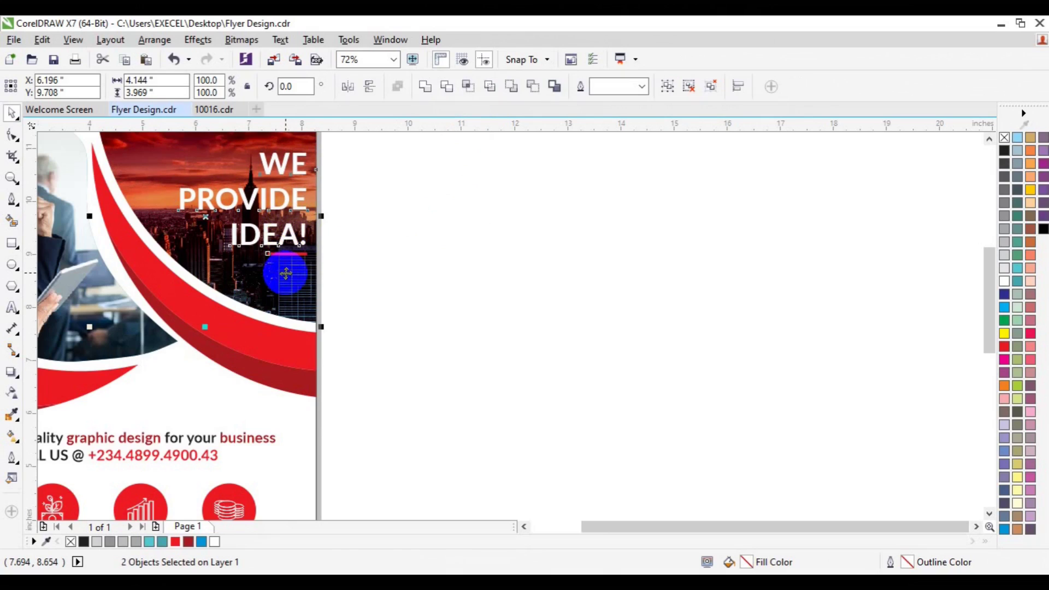
pyautogui.press('c')
pyautogui.hotkey('ctrl', 'z')
# - Group the 'WE PROVIDE IDEA!' headline with its red underline
pyautogui.click(411, 270)
pyautogui.click(274, 254)
pyautogui.press('Left')
pyautogui.press('Left')
pyautogui.press('Left')
pyautogui.press('Left')
pyautogui.press('Left')
pyautogui.press('Left')
pyautogui.press('Left')
pyautogui.press('Left')
pyautogui.click(419, 267)
# - Zoom out to 36% and centre the whole flyer in the view
pyautogui.click(12, 177)
pyautogui.click(107, 87)
pyautogui.press('space')
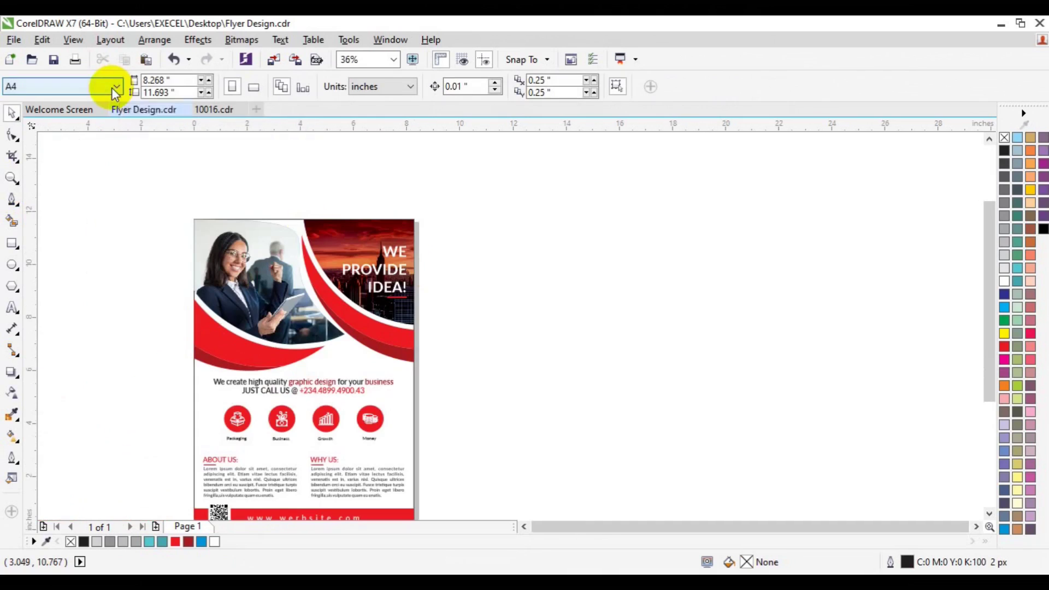
pyautogui.click(989, 514)
pyautogui.click(524, 527)
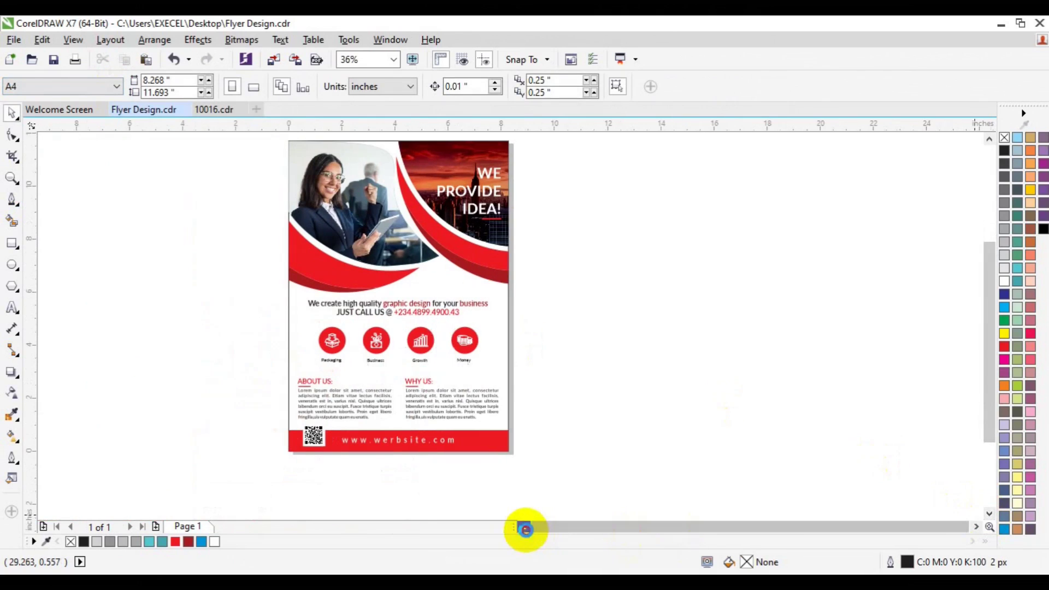
pyautogui.click(988, 141)
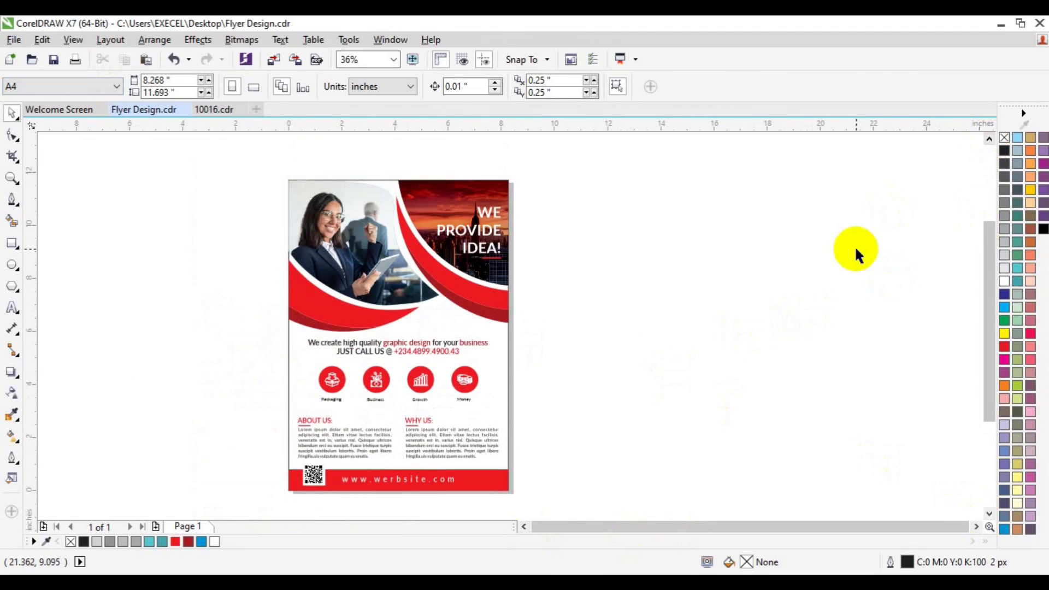